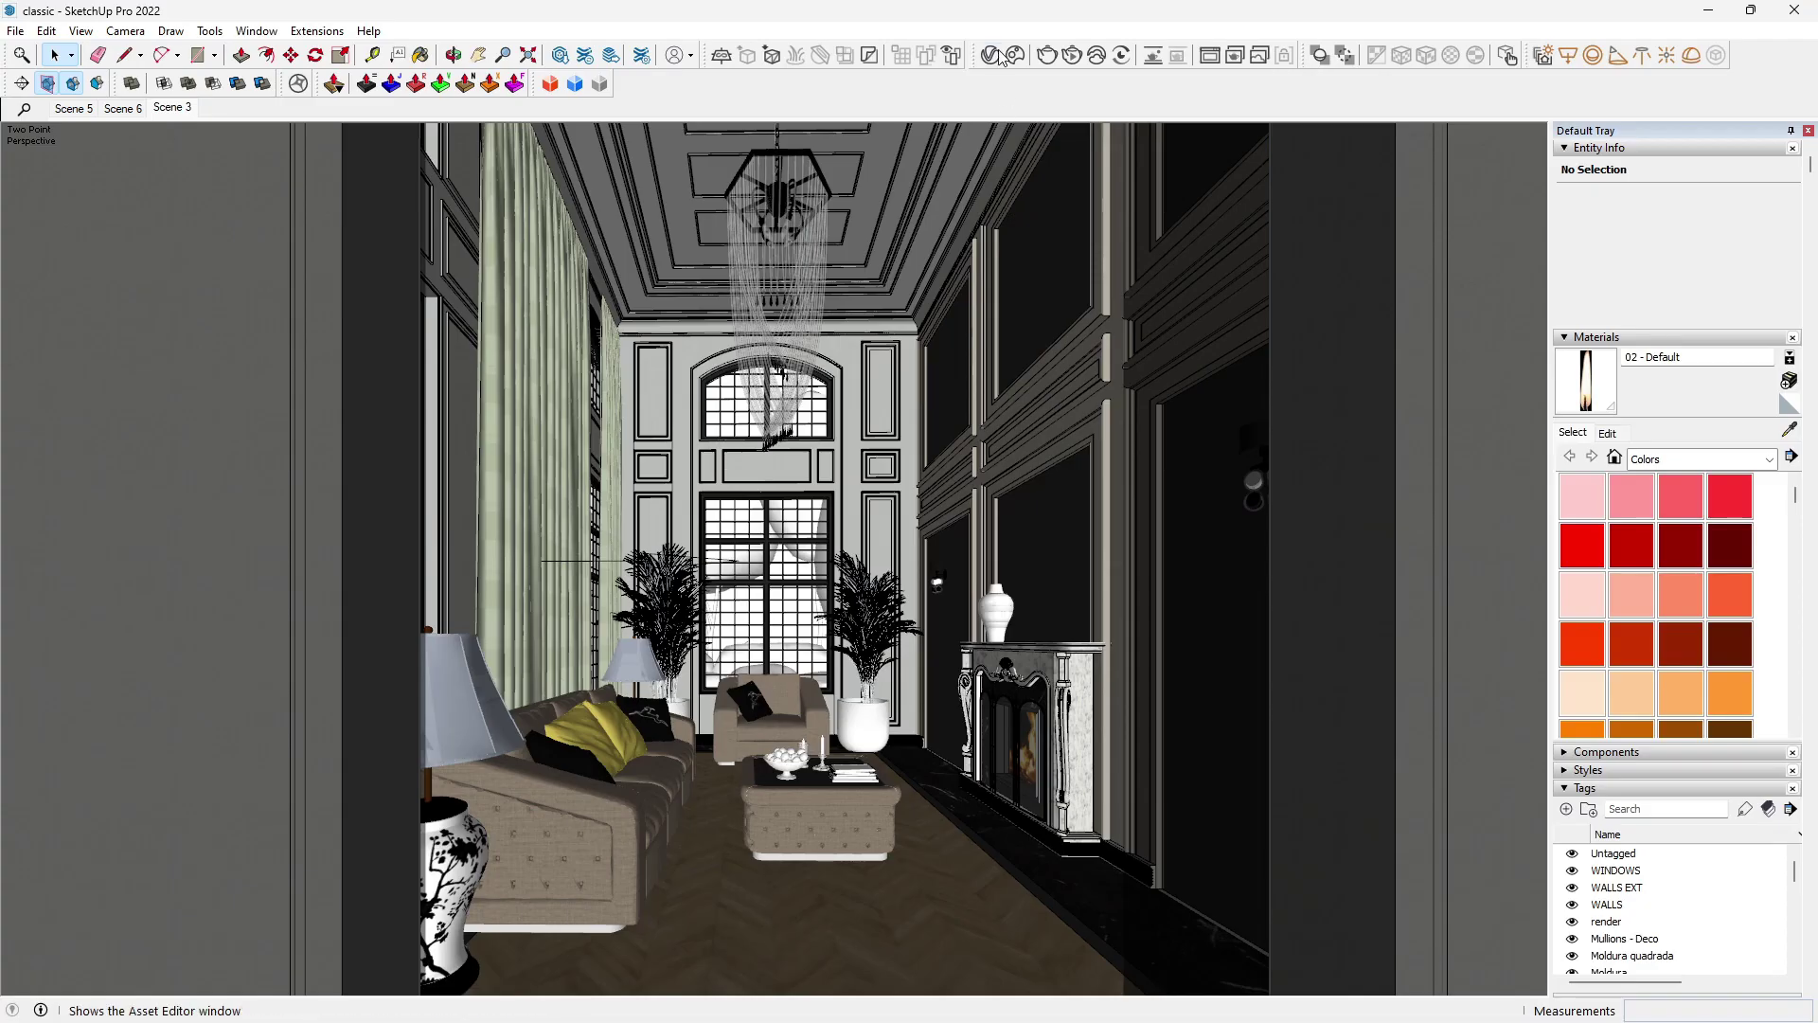
Step: Add a Cryptomatte render element to the scene in the V-Ray Asset Editor
{"action": "left_click", "coordinate": [999, 56]}
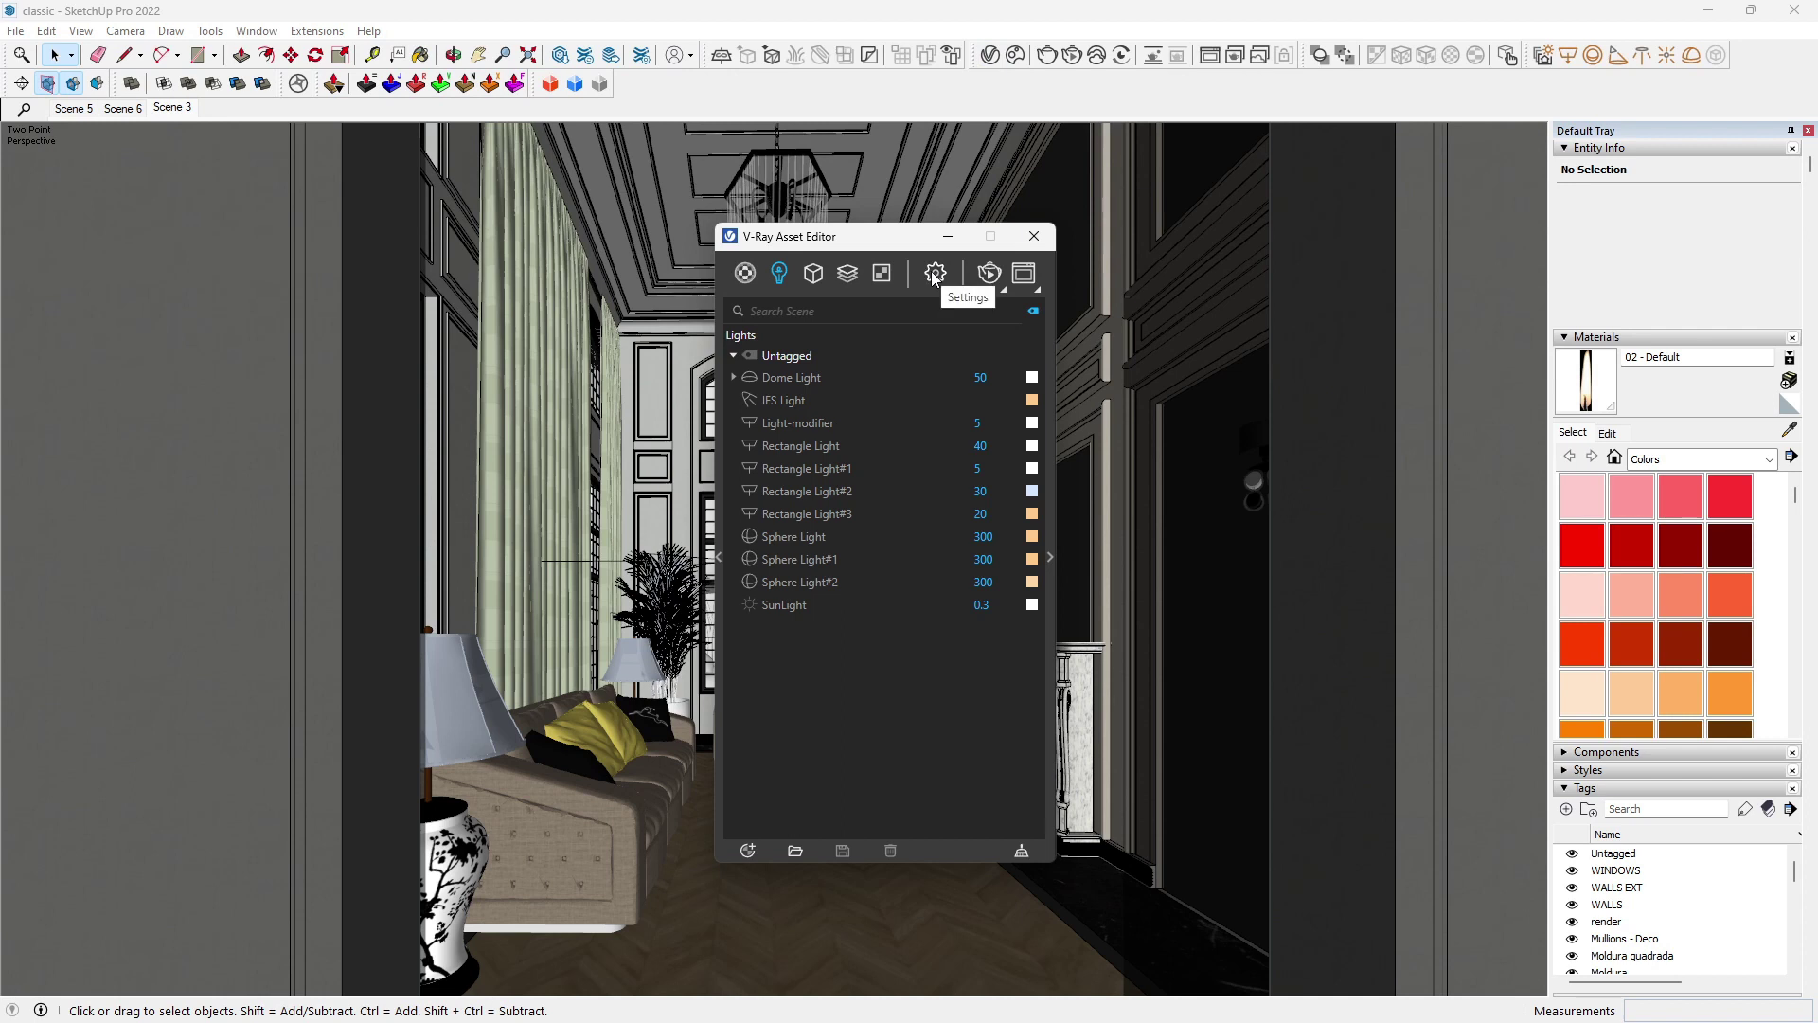
{"action": "left_click", "coordinate": [847, 275]}
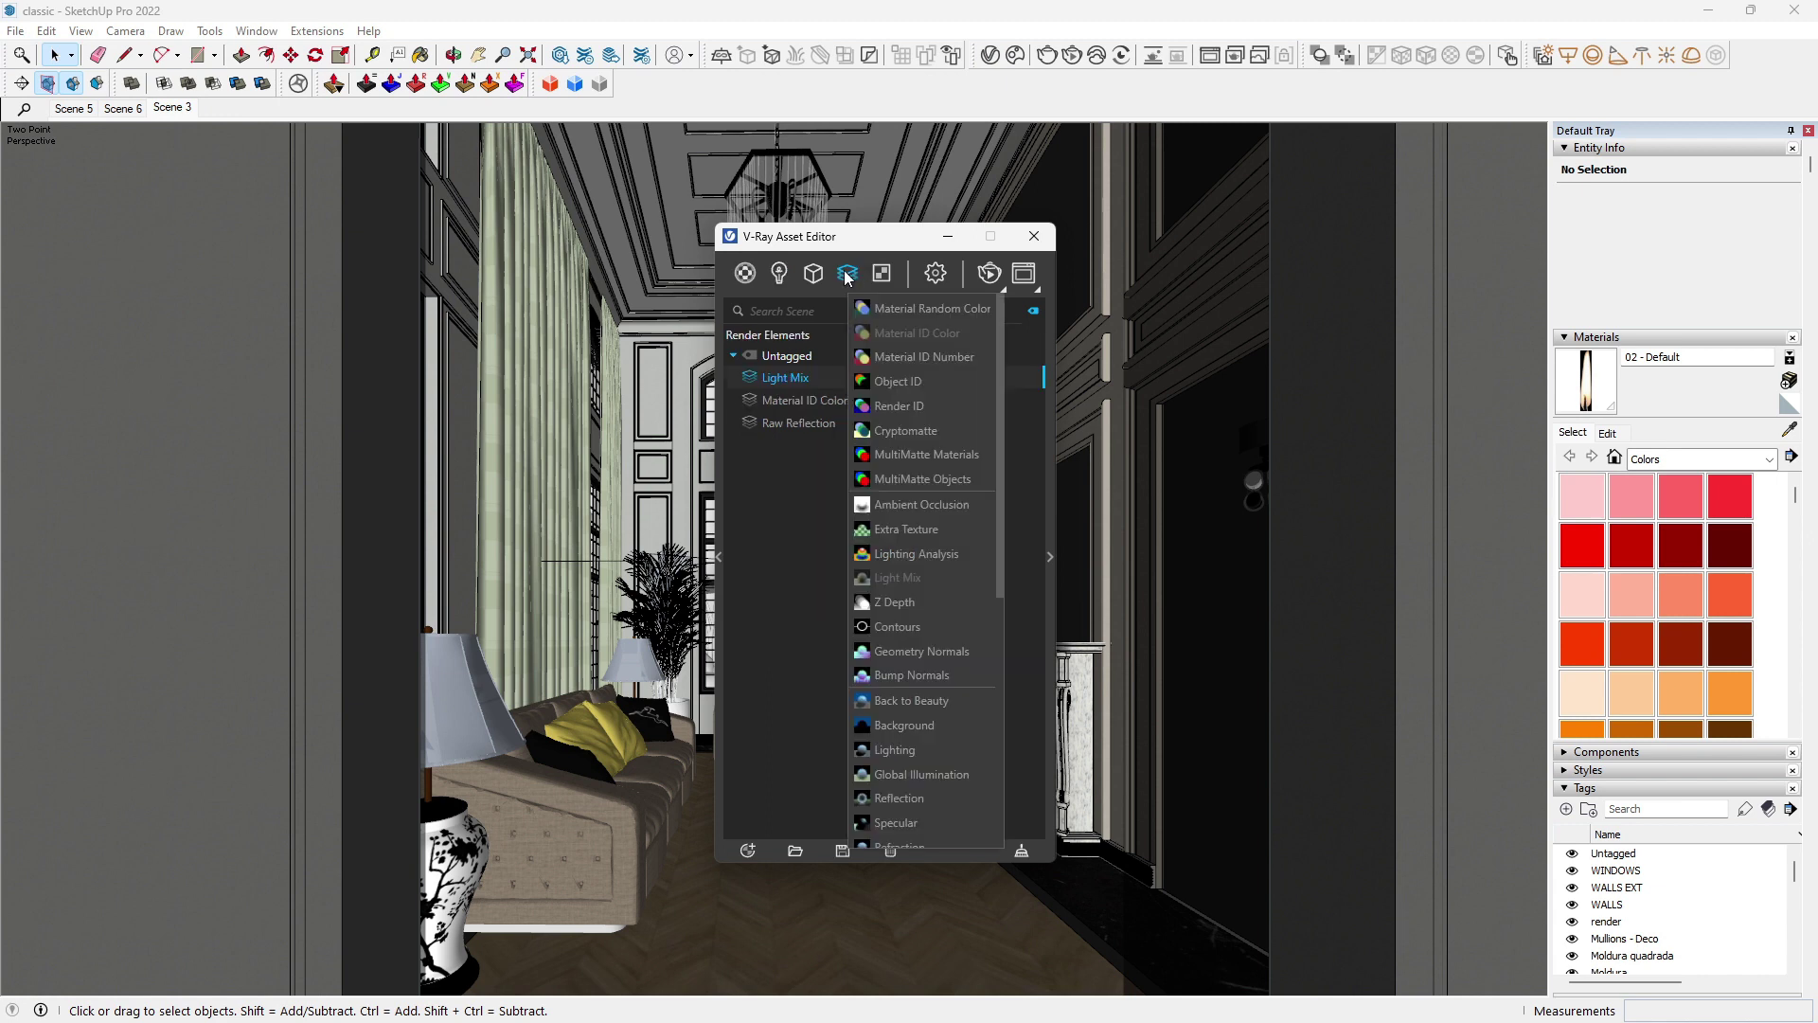
{"action": "left_click", "coordinate": [895, 431]}
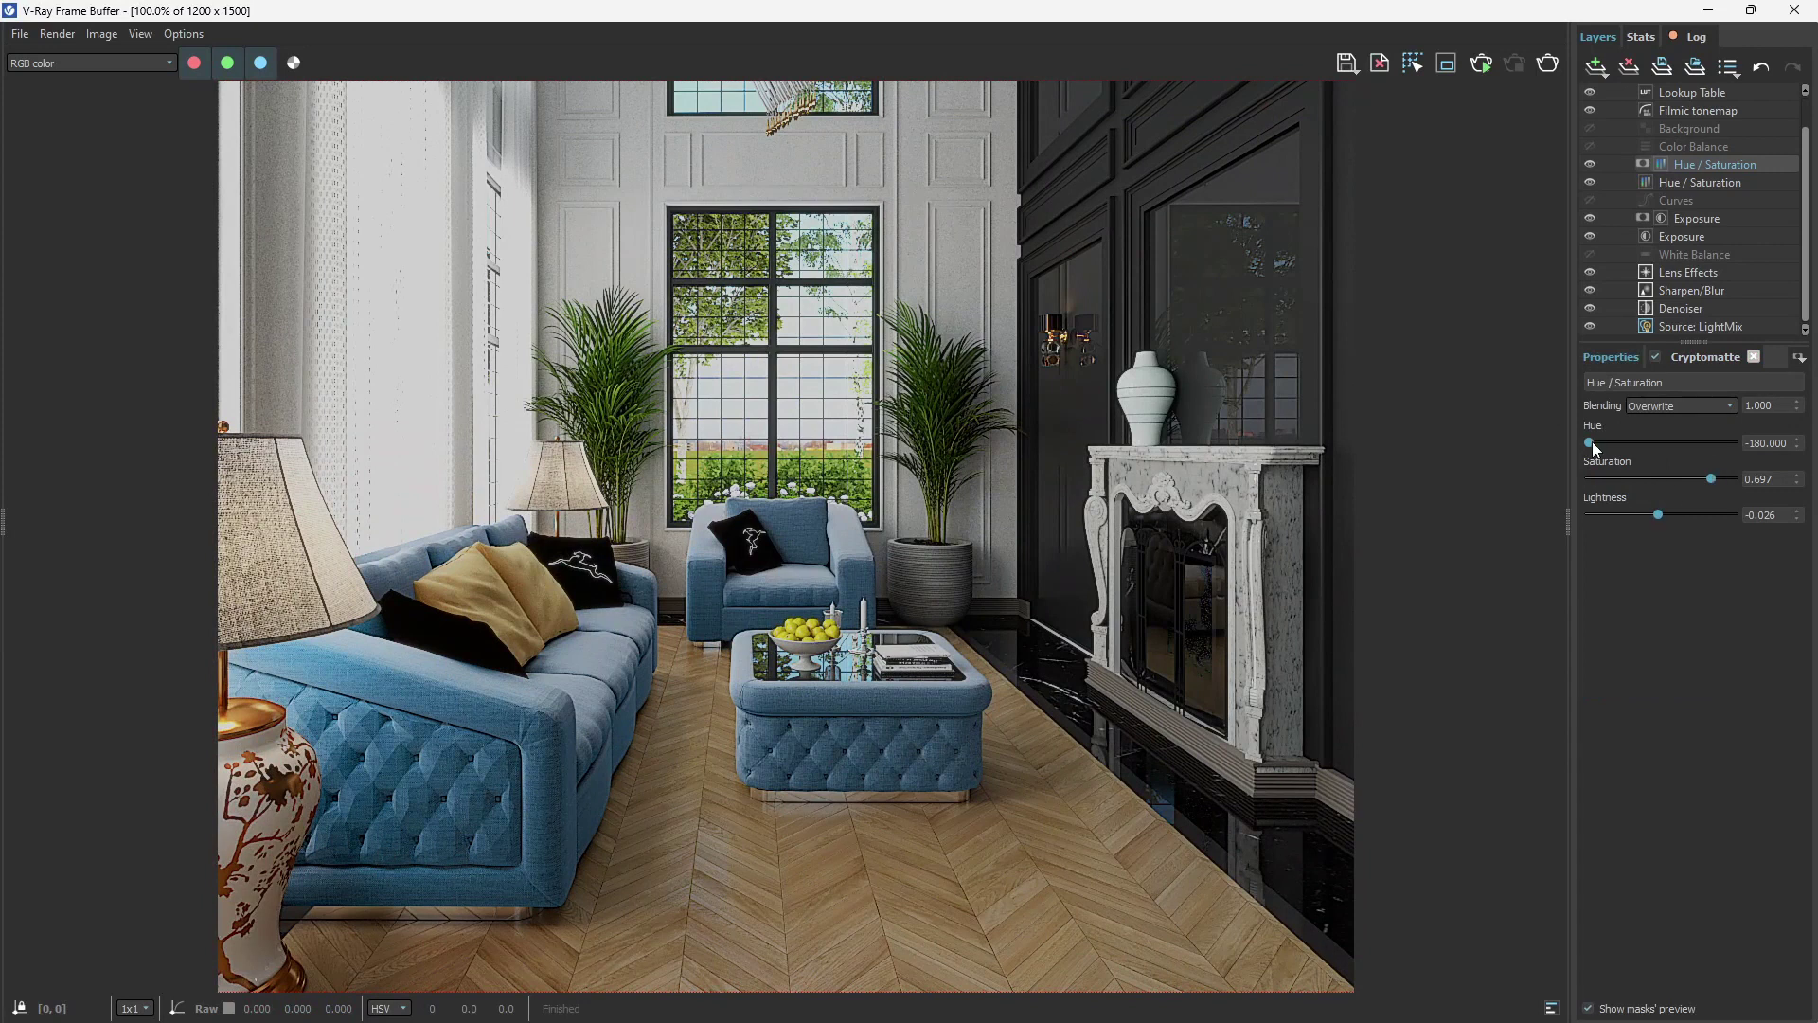
Step: Recolour the sofa, armchair and ottoman with the masked Hue / Saturation layer: hue -97.105, blending Multiply, and adjust the saturation
{"action": "left_click_drag", "start_coordinate": [1592, 441], "coordinate": [1622, 441]}
{"action": "scroll", "coordinate": [724, 587], "scroll_direction": "down", "scroll_amount": 2}
{"action": "left_click", "coordinate": [1731, 405]}
{"action": "left_click", "coordinate": [1663, 474]}
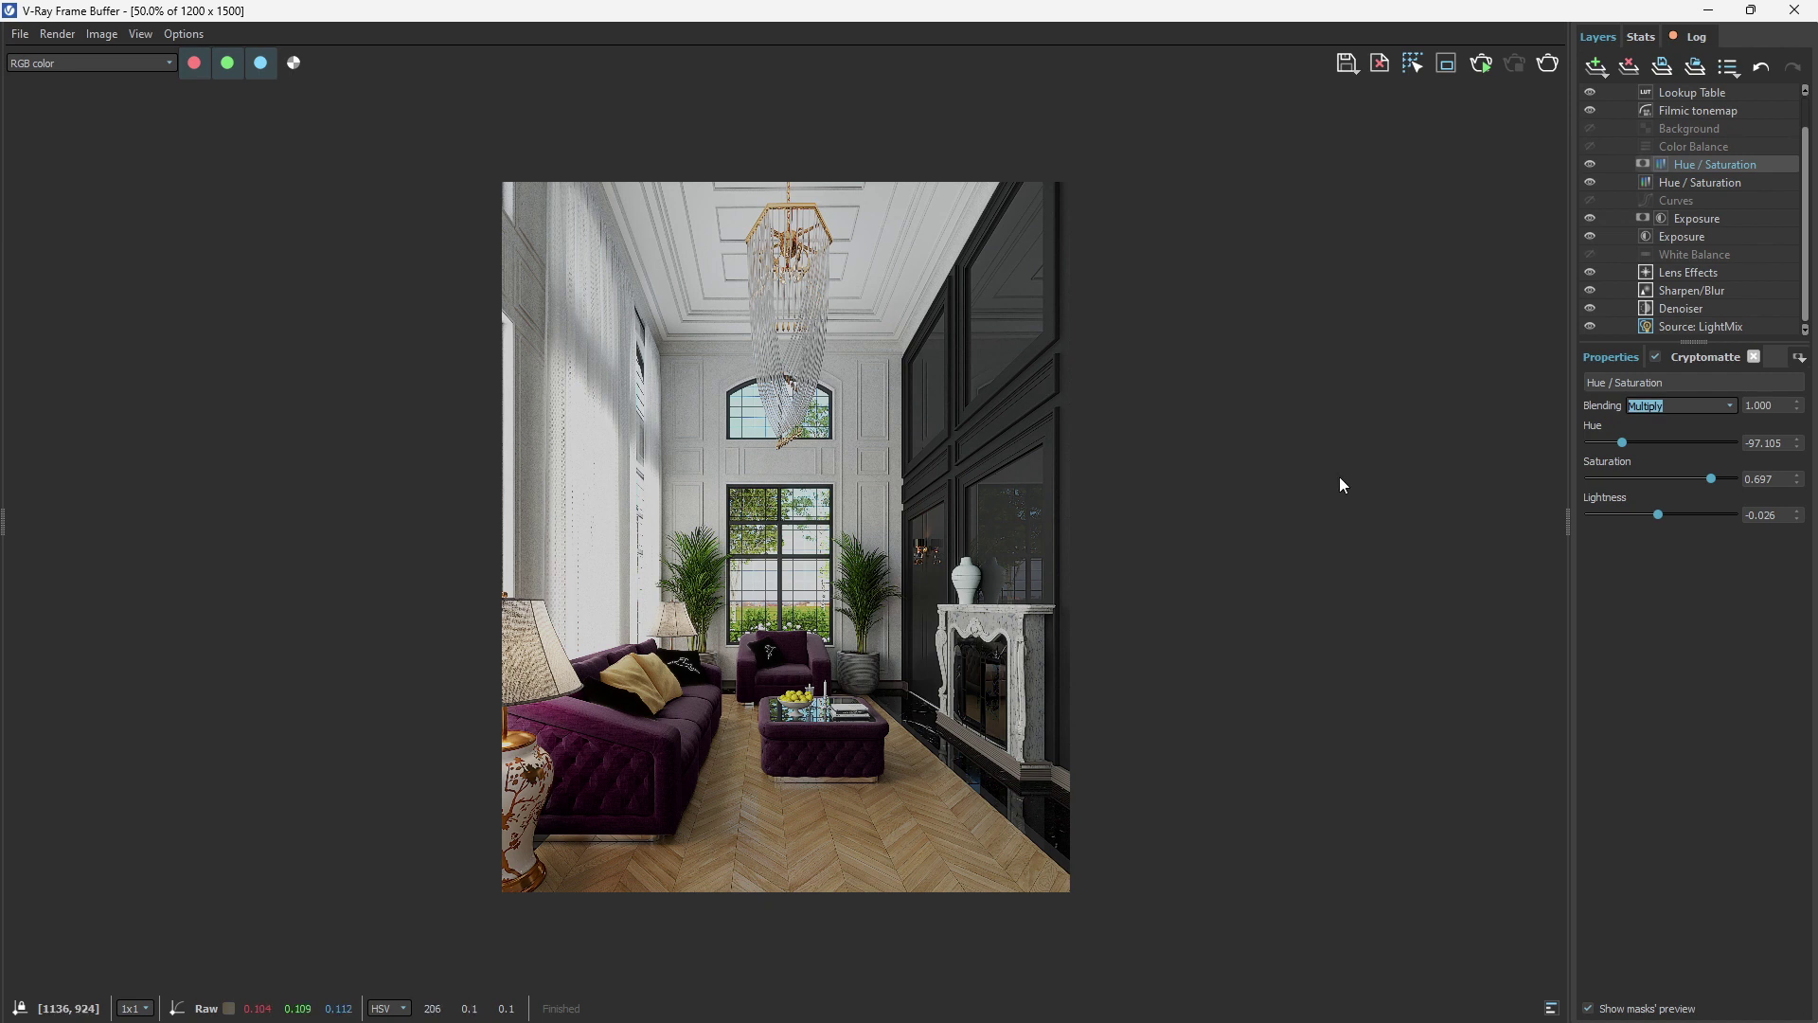
{"action": "scroll", "coordinate": [934, 667], "scroll_direction": "up", "scroll_amount": 2}
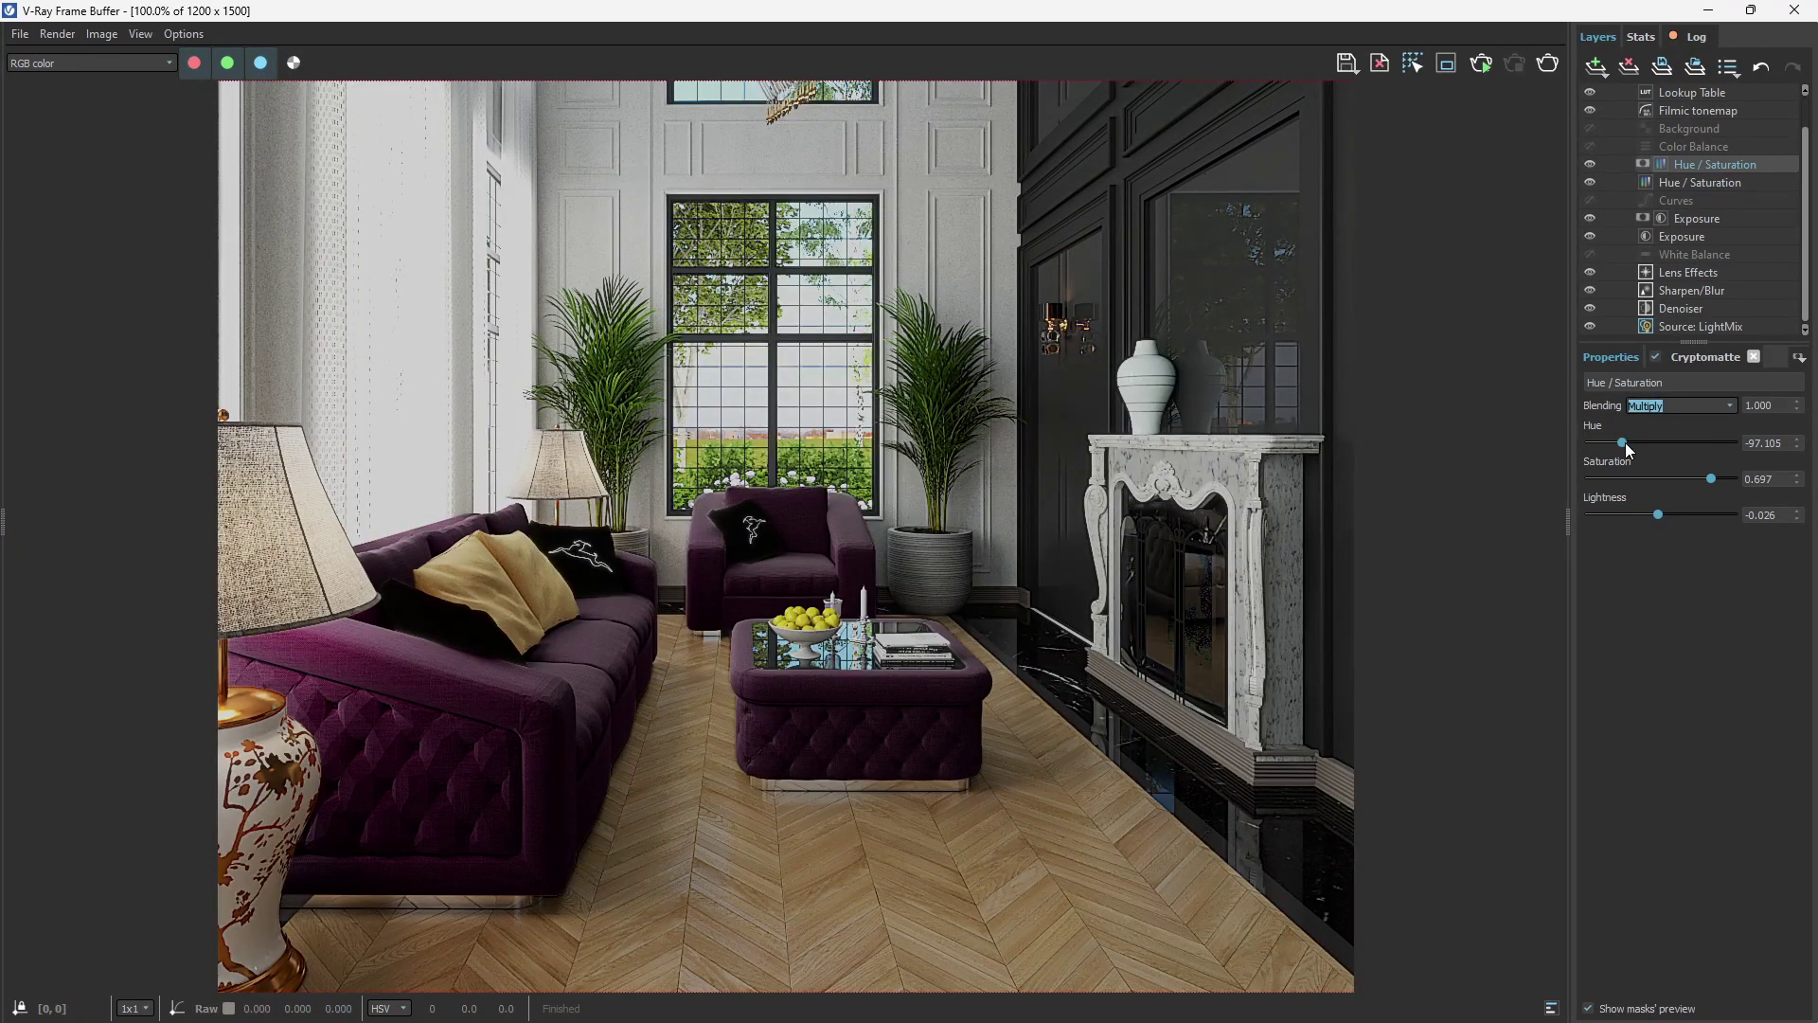
{"action": "left_click_drag", "start_coordinate": [1709, 478], "coordinate": [1643, 450]}
{"action": "middle_click_drag", "start_coordinate": [905, 514], "coordinate": [905, 533]}
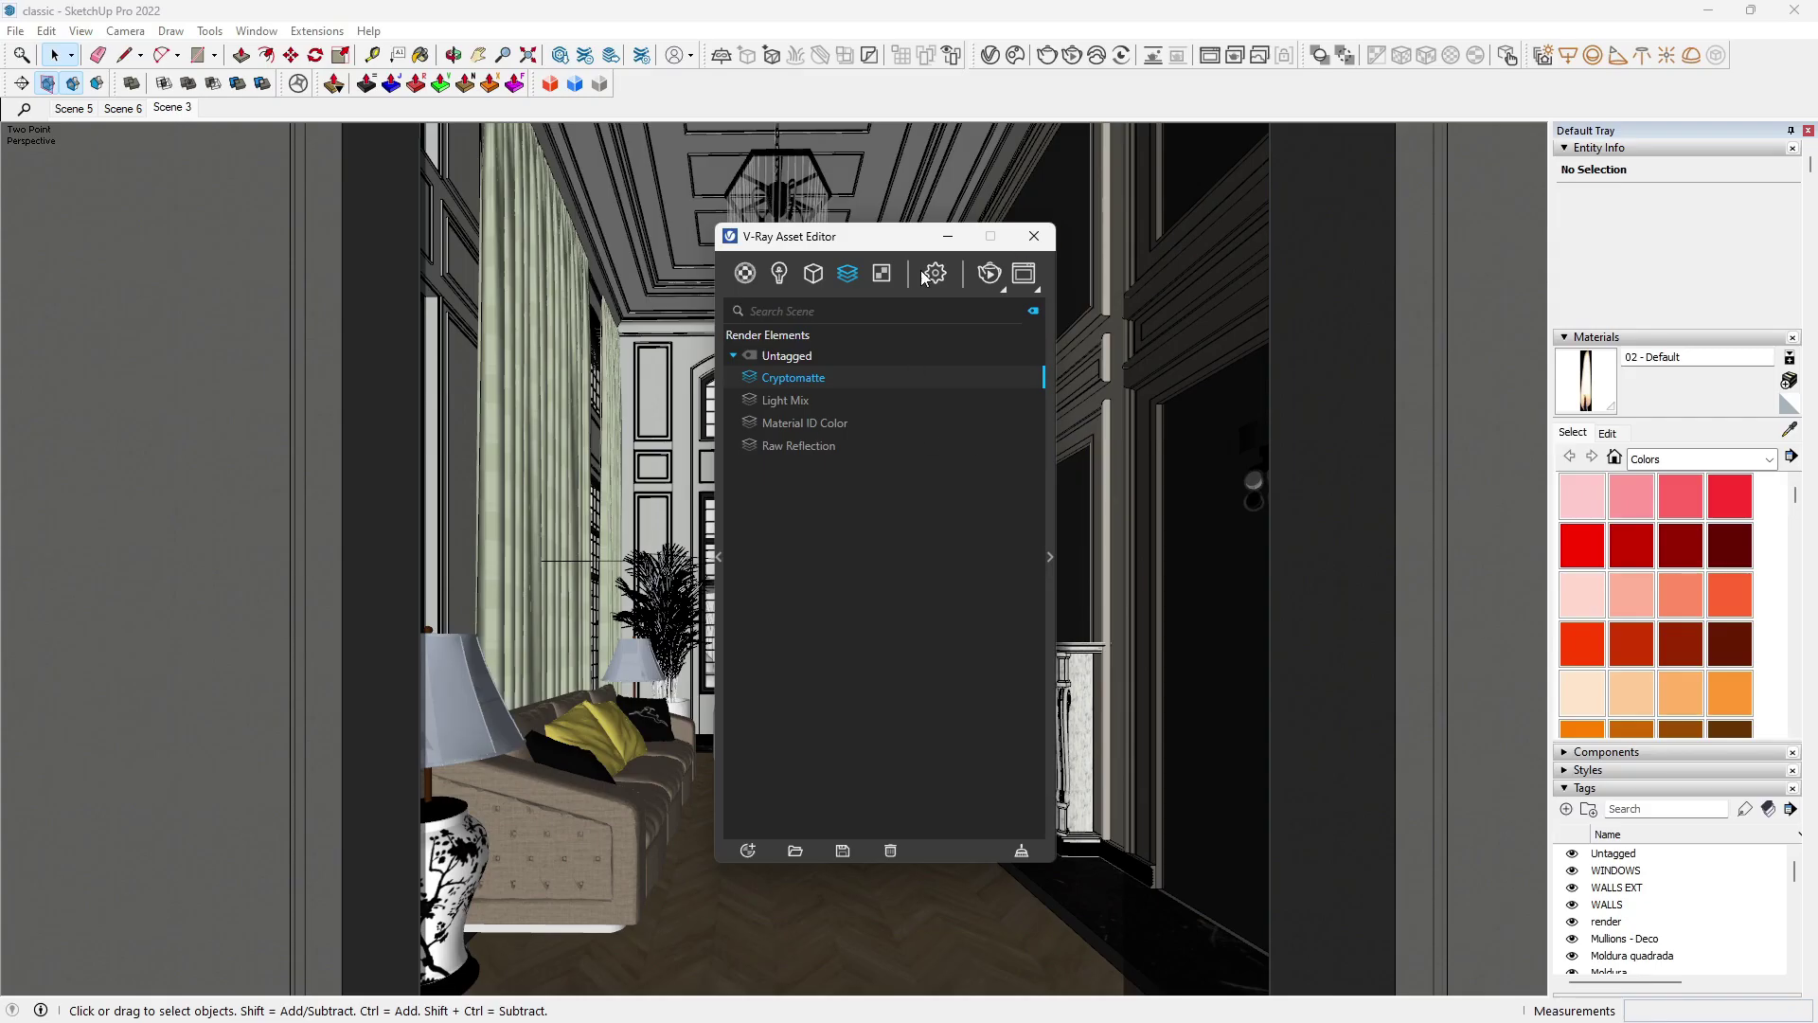
Step: Set the render output size to 1200 x 1500, close the asset editor and start rendering the living room
{"action": "left_click", "coordinate": [936, 273]}
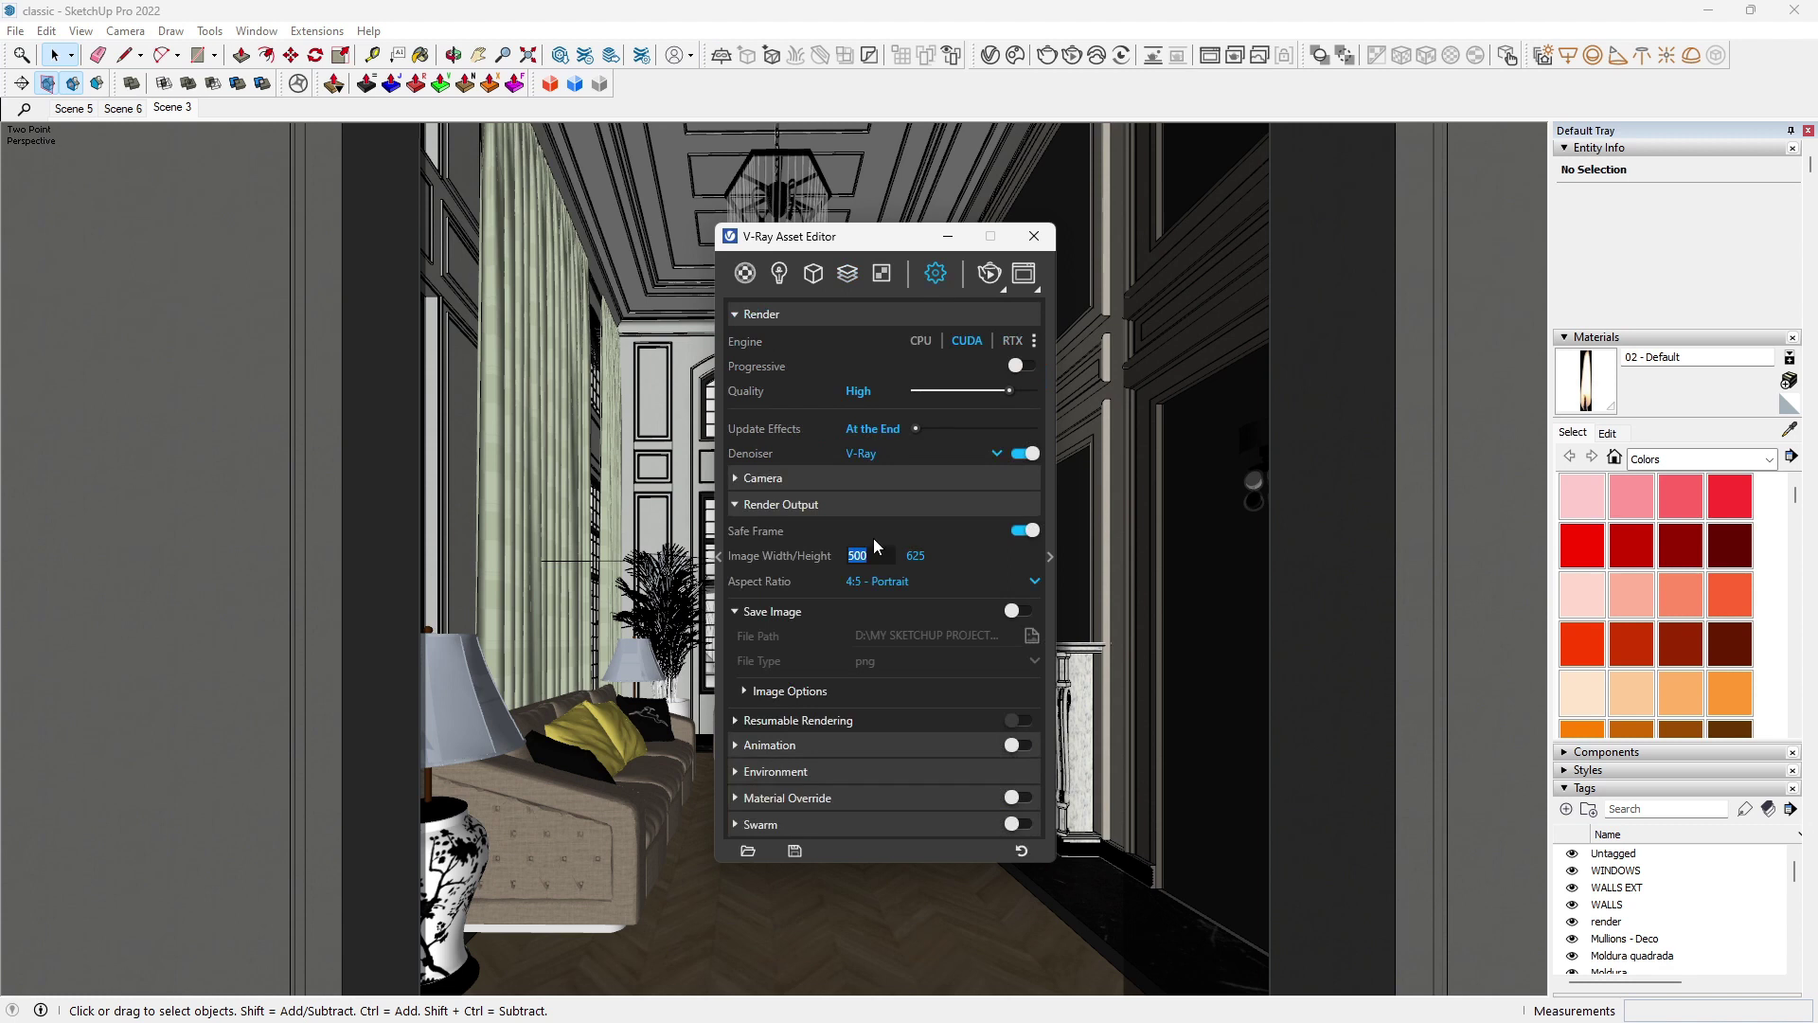
{"action": "left_click", "coordinate": [1033, 235]}
{"action": "left_click", "coordinate": [1046, 55]}
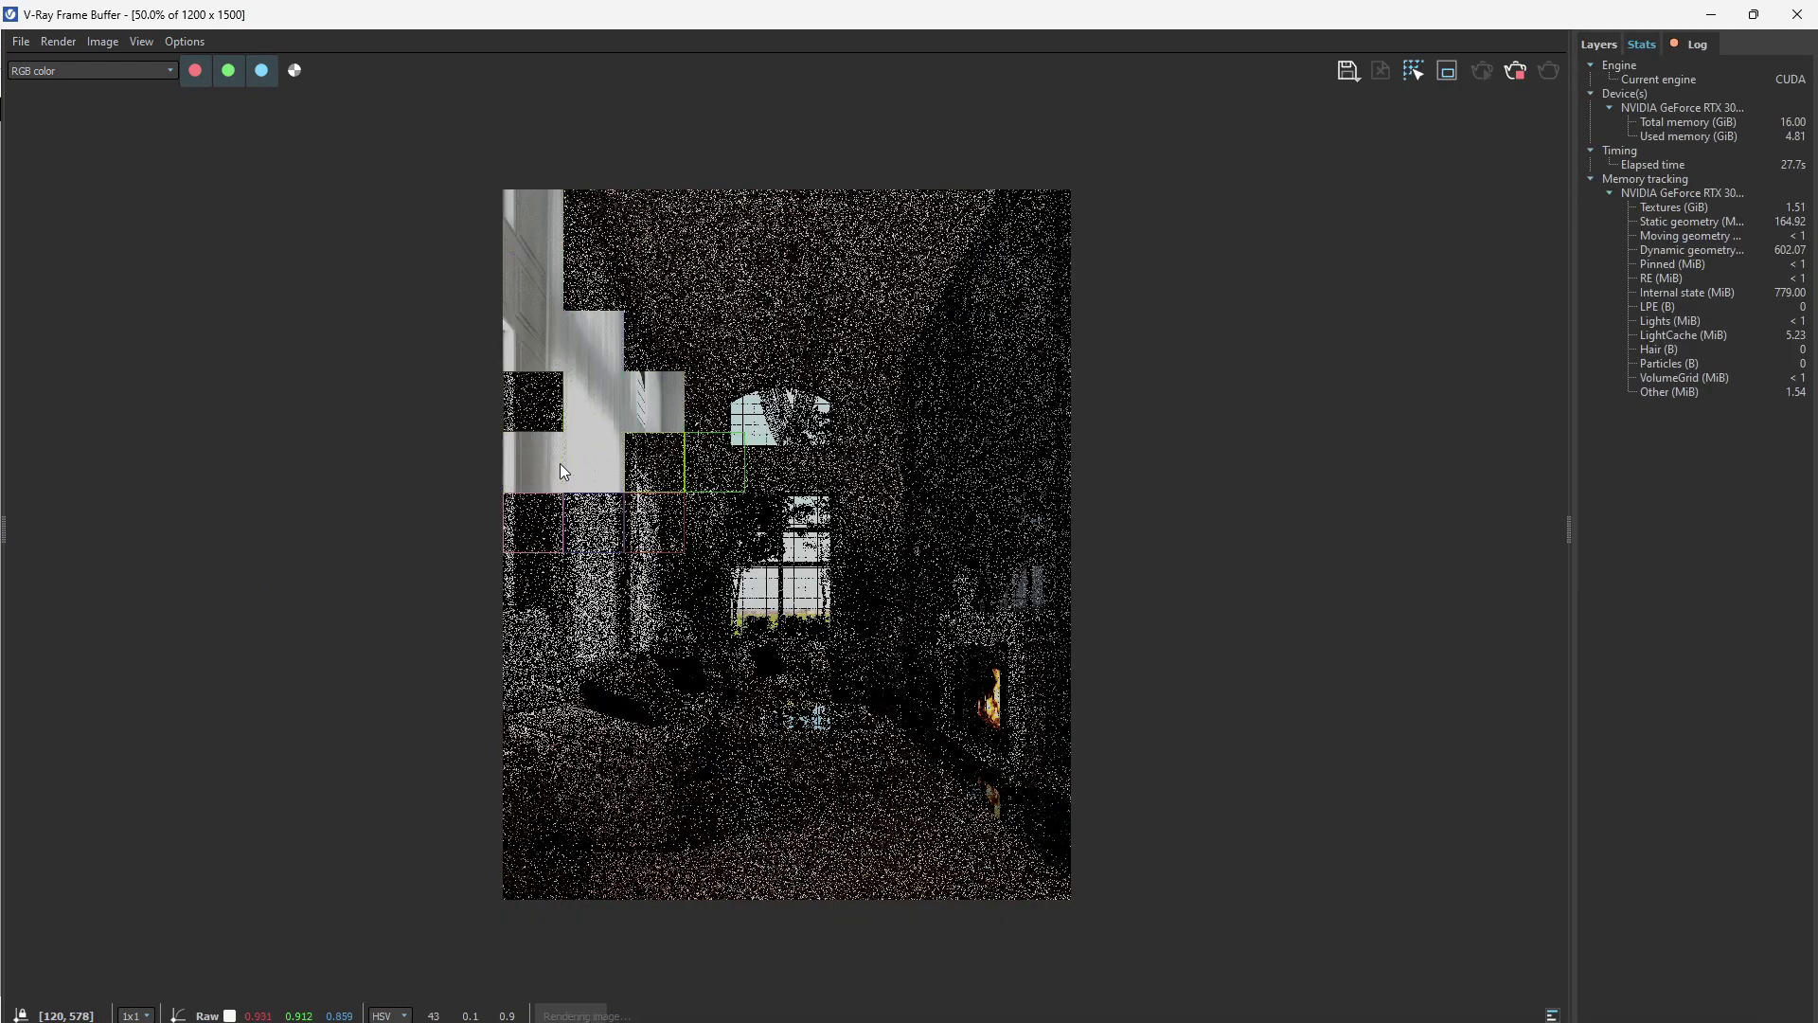
Step: Examine the frame buffer's correction layers, the Display Correction settings and the layer types available to add
{"action": "left_click", "coordinate": [1599, 45]}
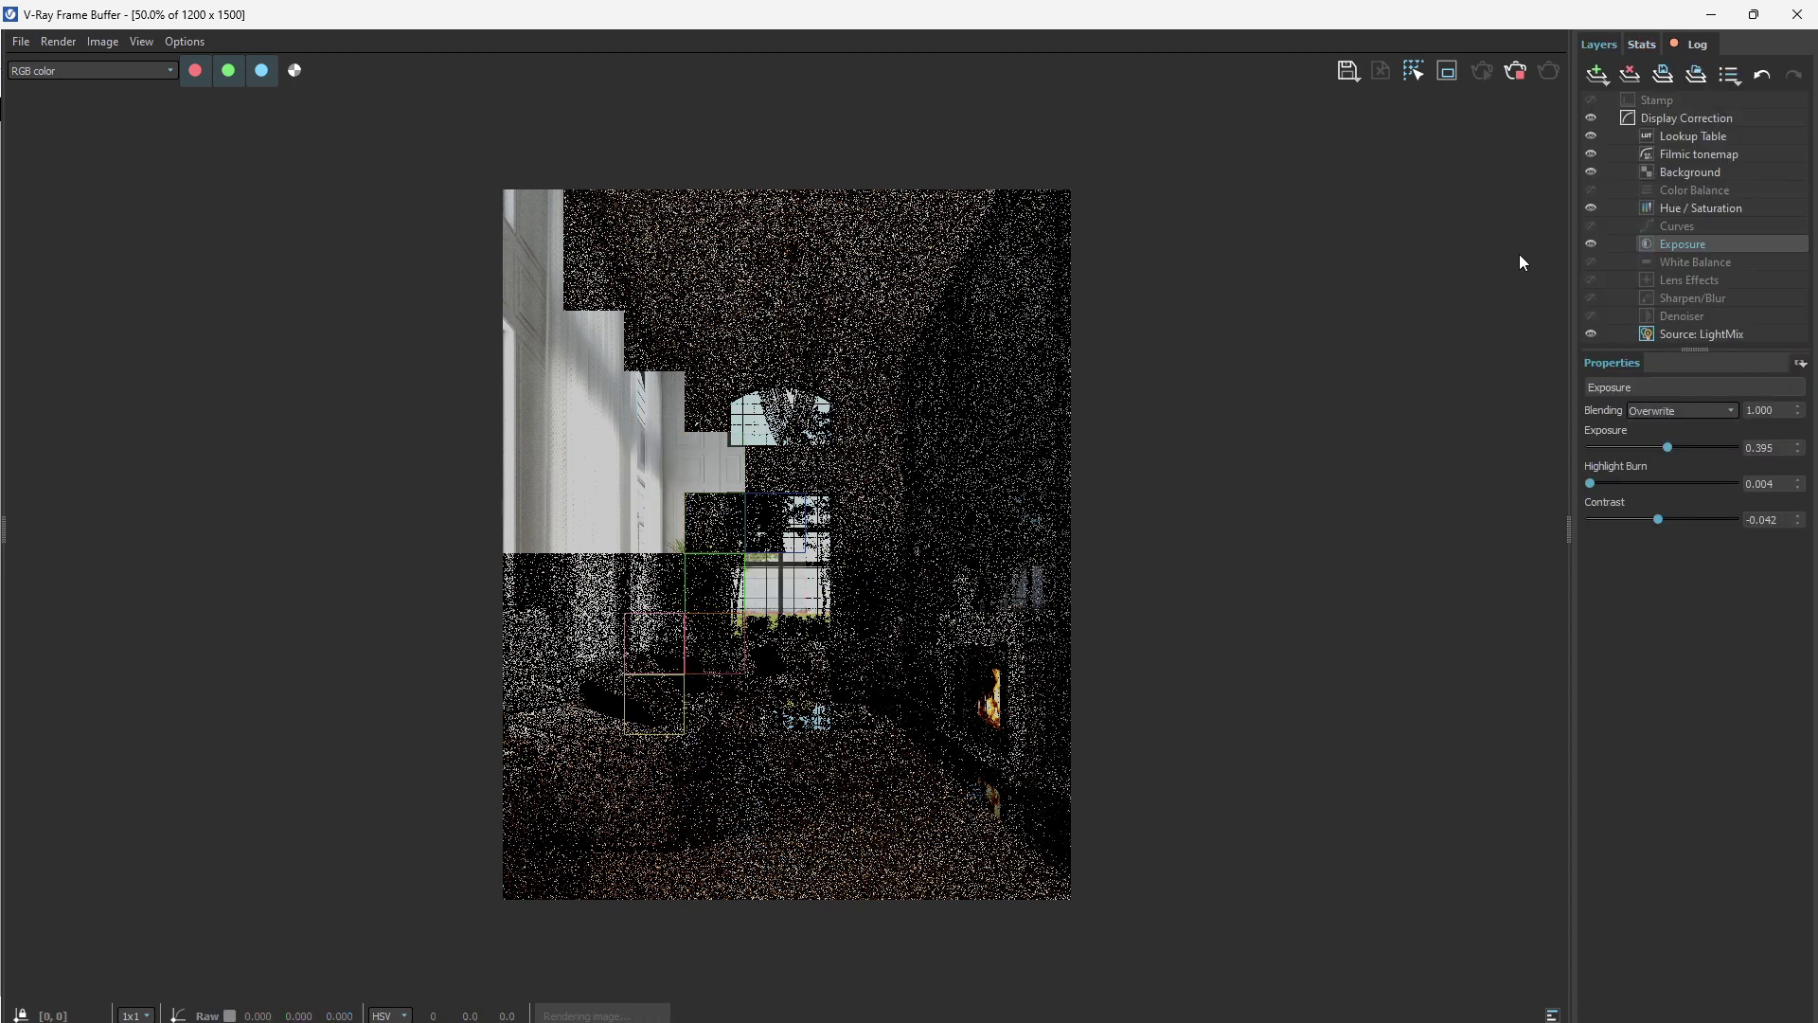
{"action": "scroll", "coordinate": [1348, 491], "scroll_direction": "up", "scroll_amount": 1}
{"action": "scroll", "coordinate": [1349, 491], "scroll_direction": "down", "scroll_amount": 1}
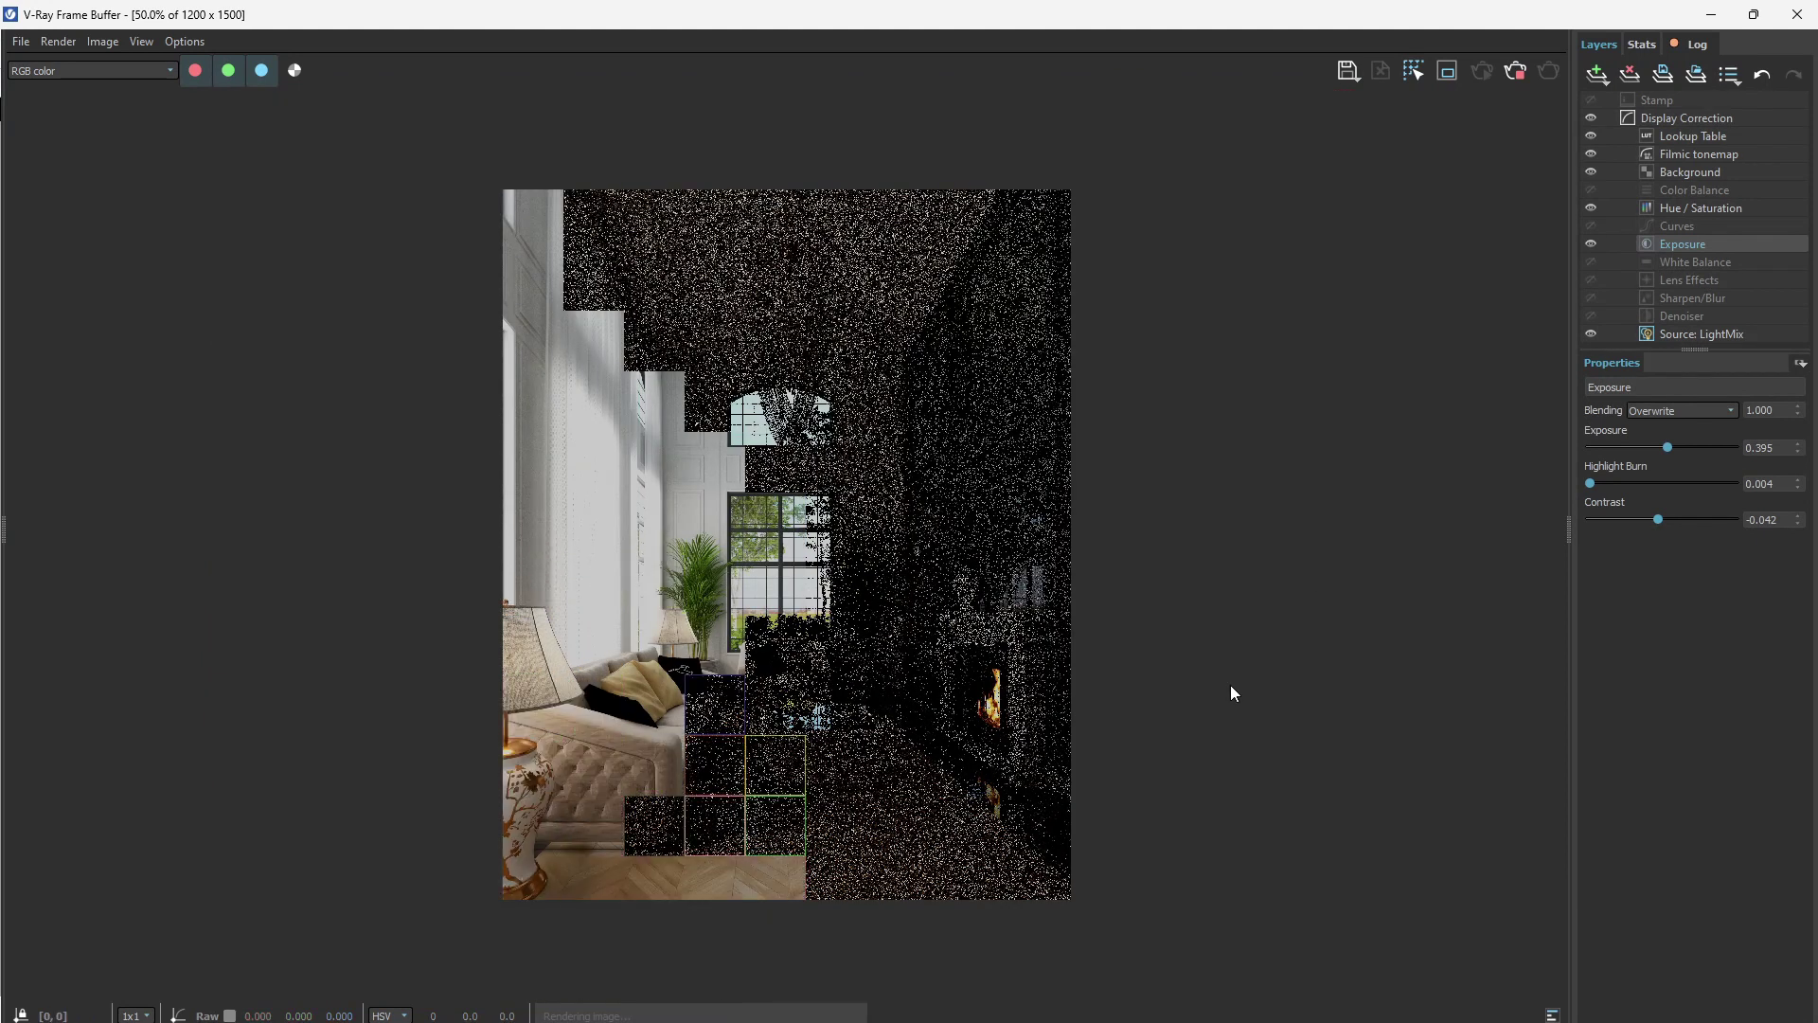
{"action": "left_click", "coordinate": [1641, 43]}
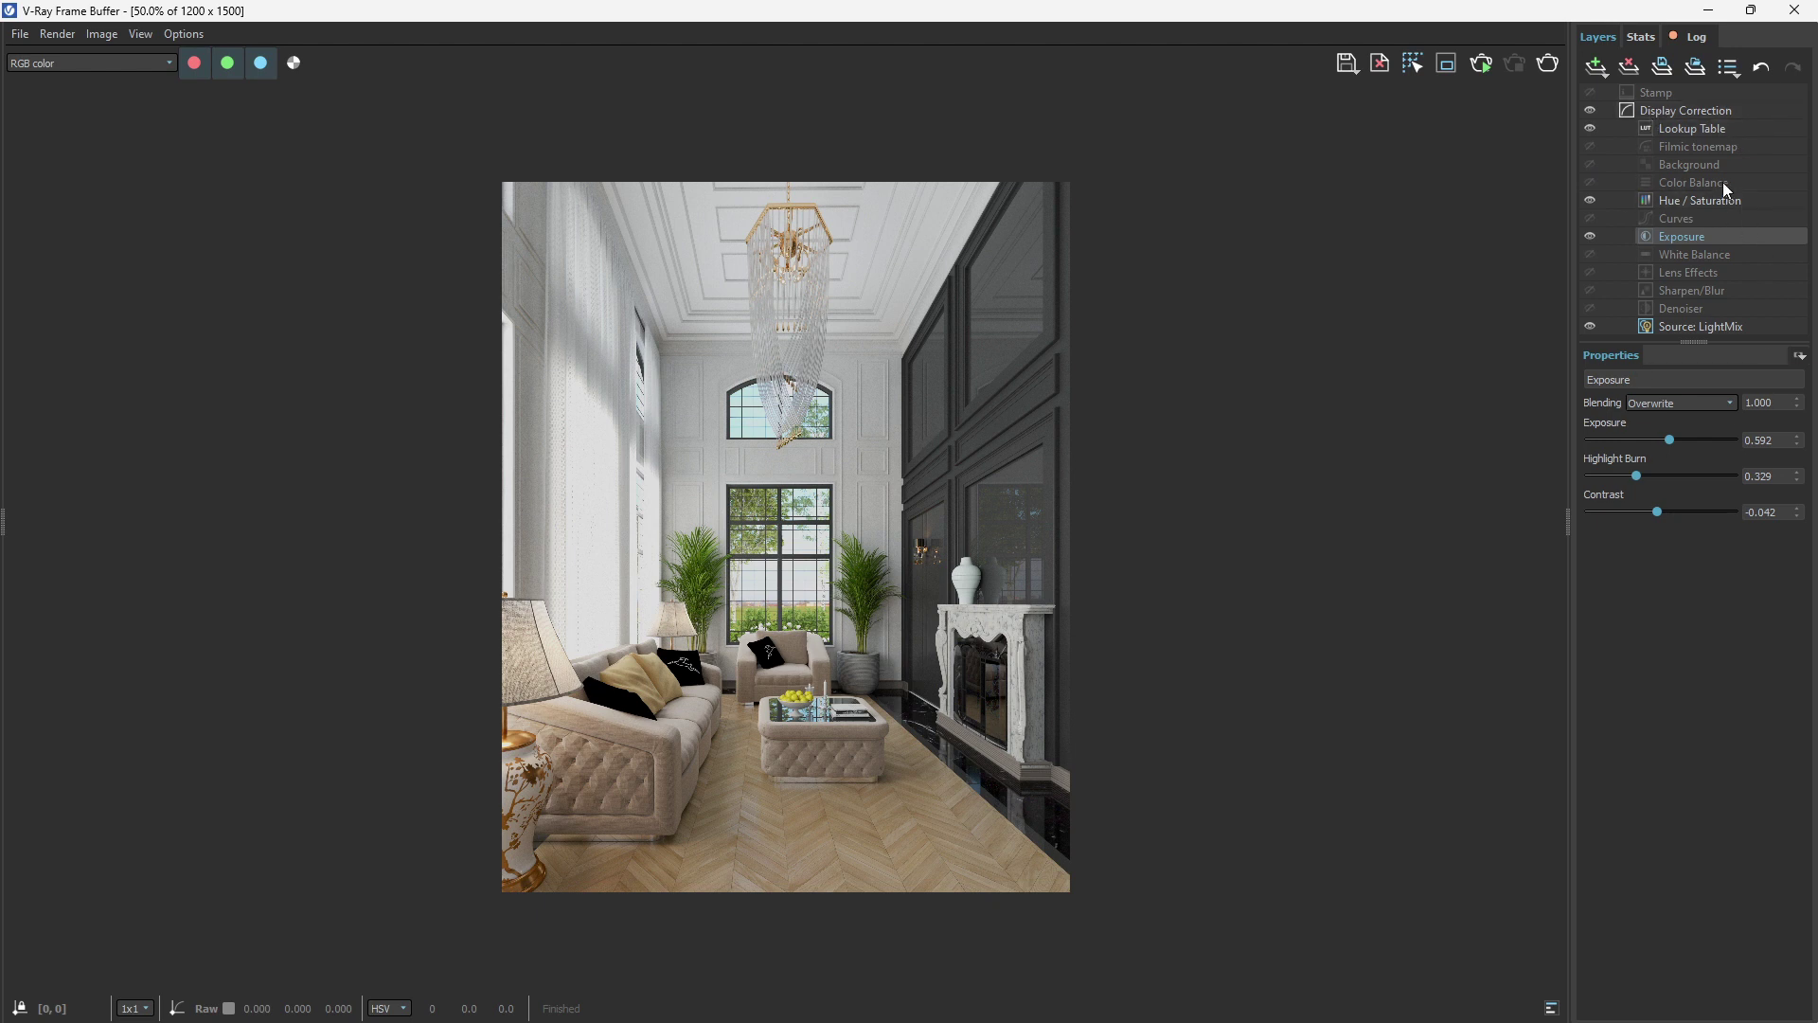
{"action": "left_click", "coordinate": [1690, 112]}
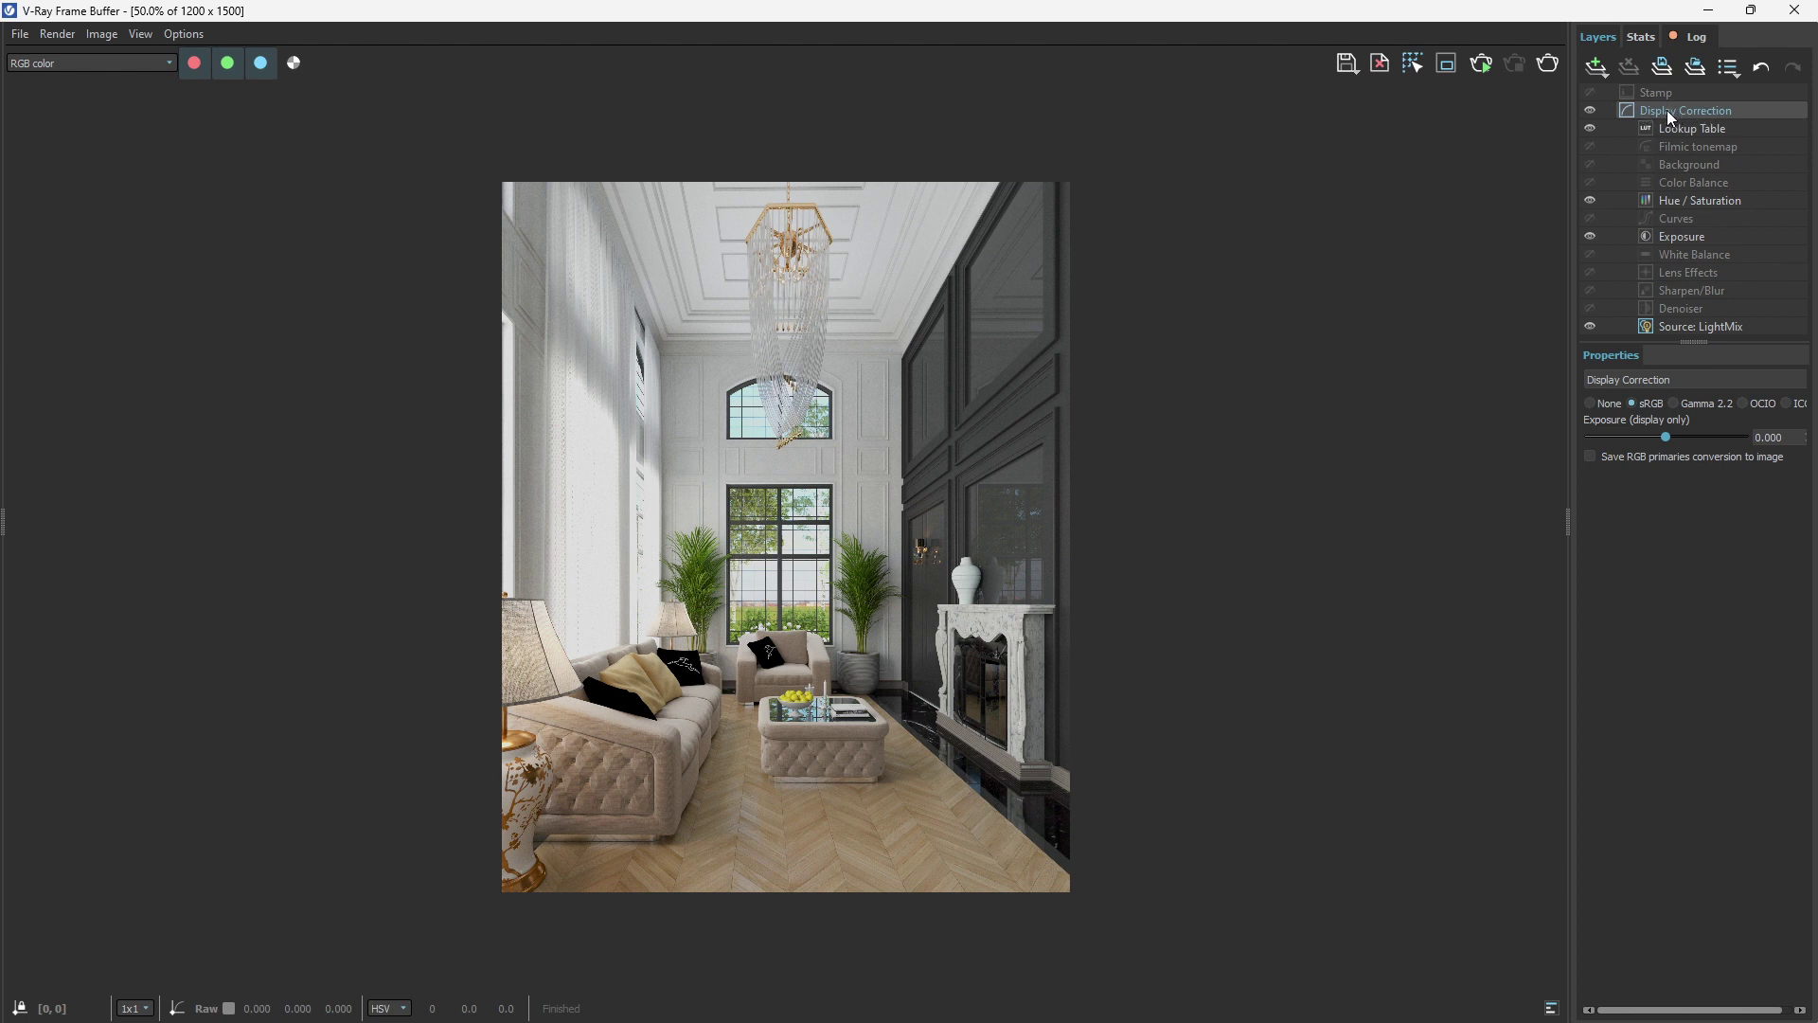
{"action": "left_click", "coordinate": [1604, 70]}
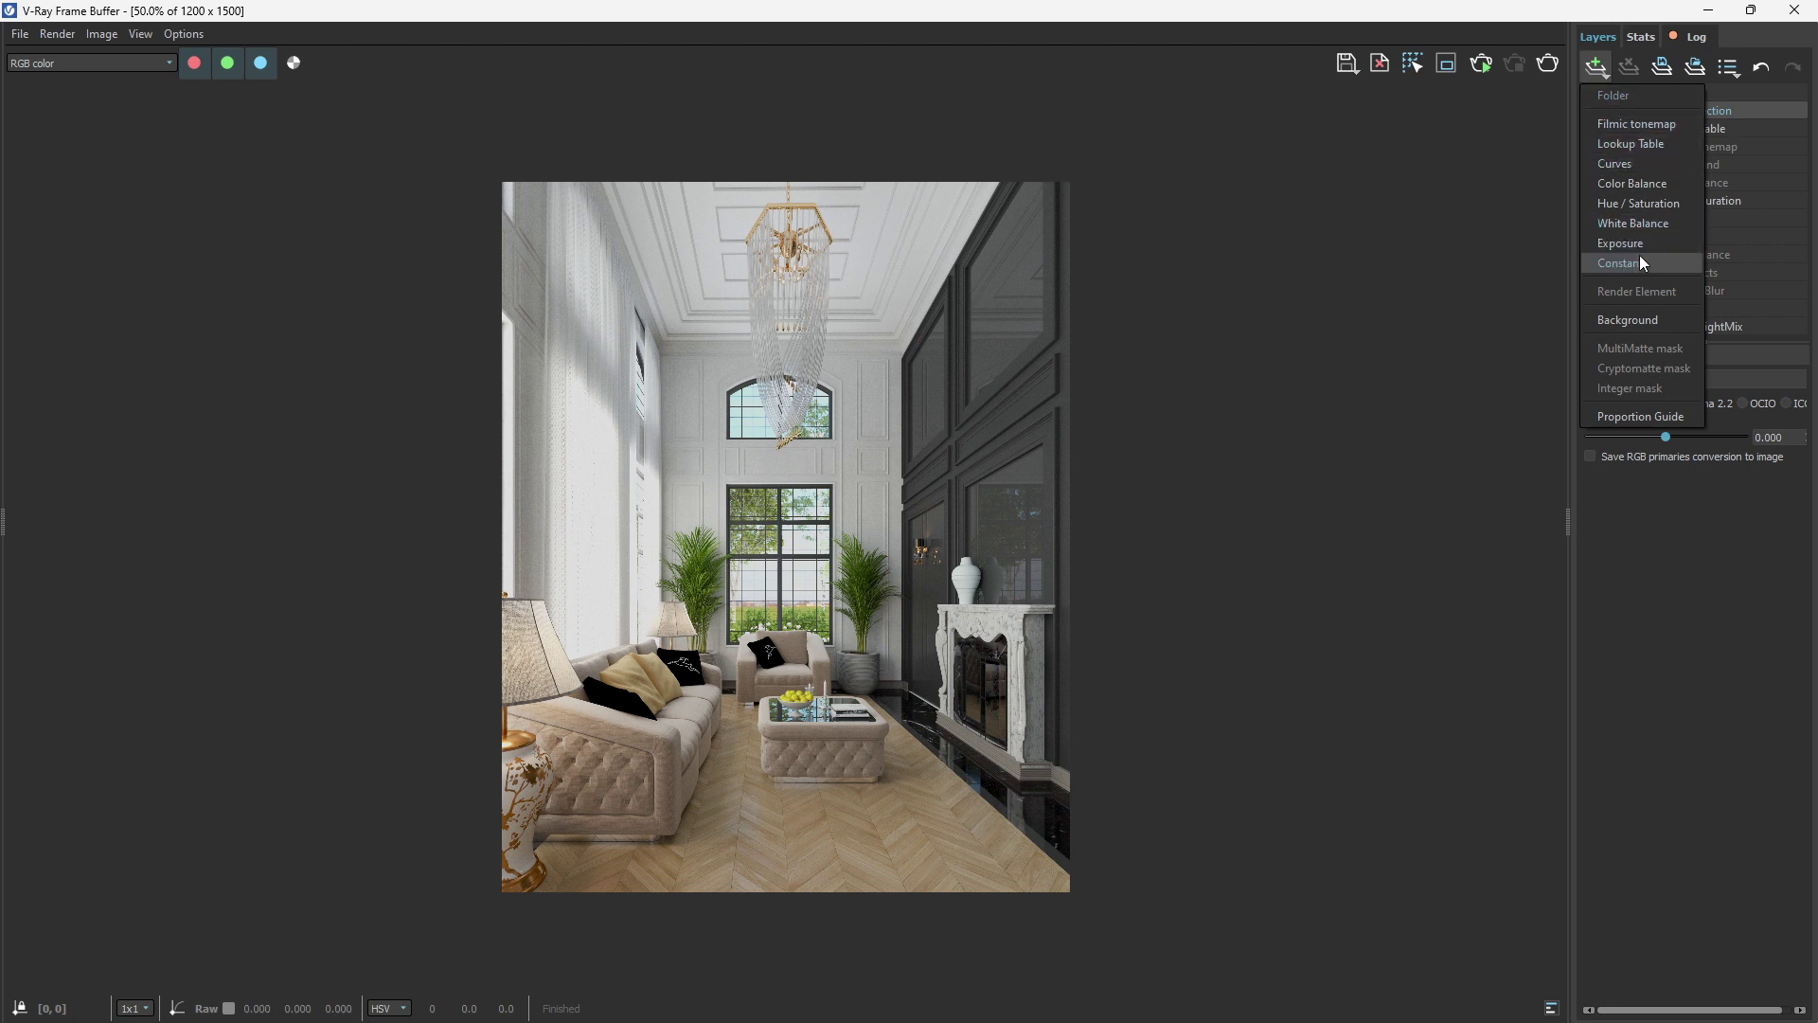
{"action": "left_click", "coordinate": [1707, 502]}
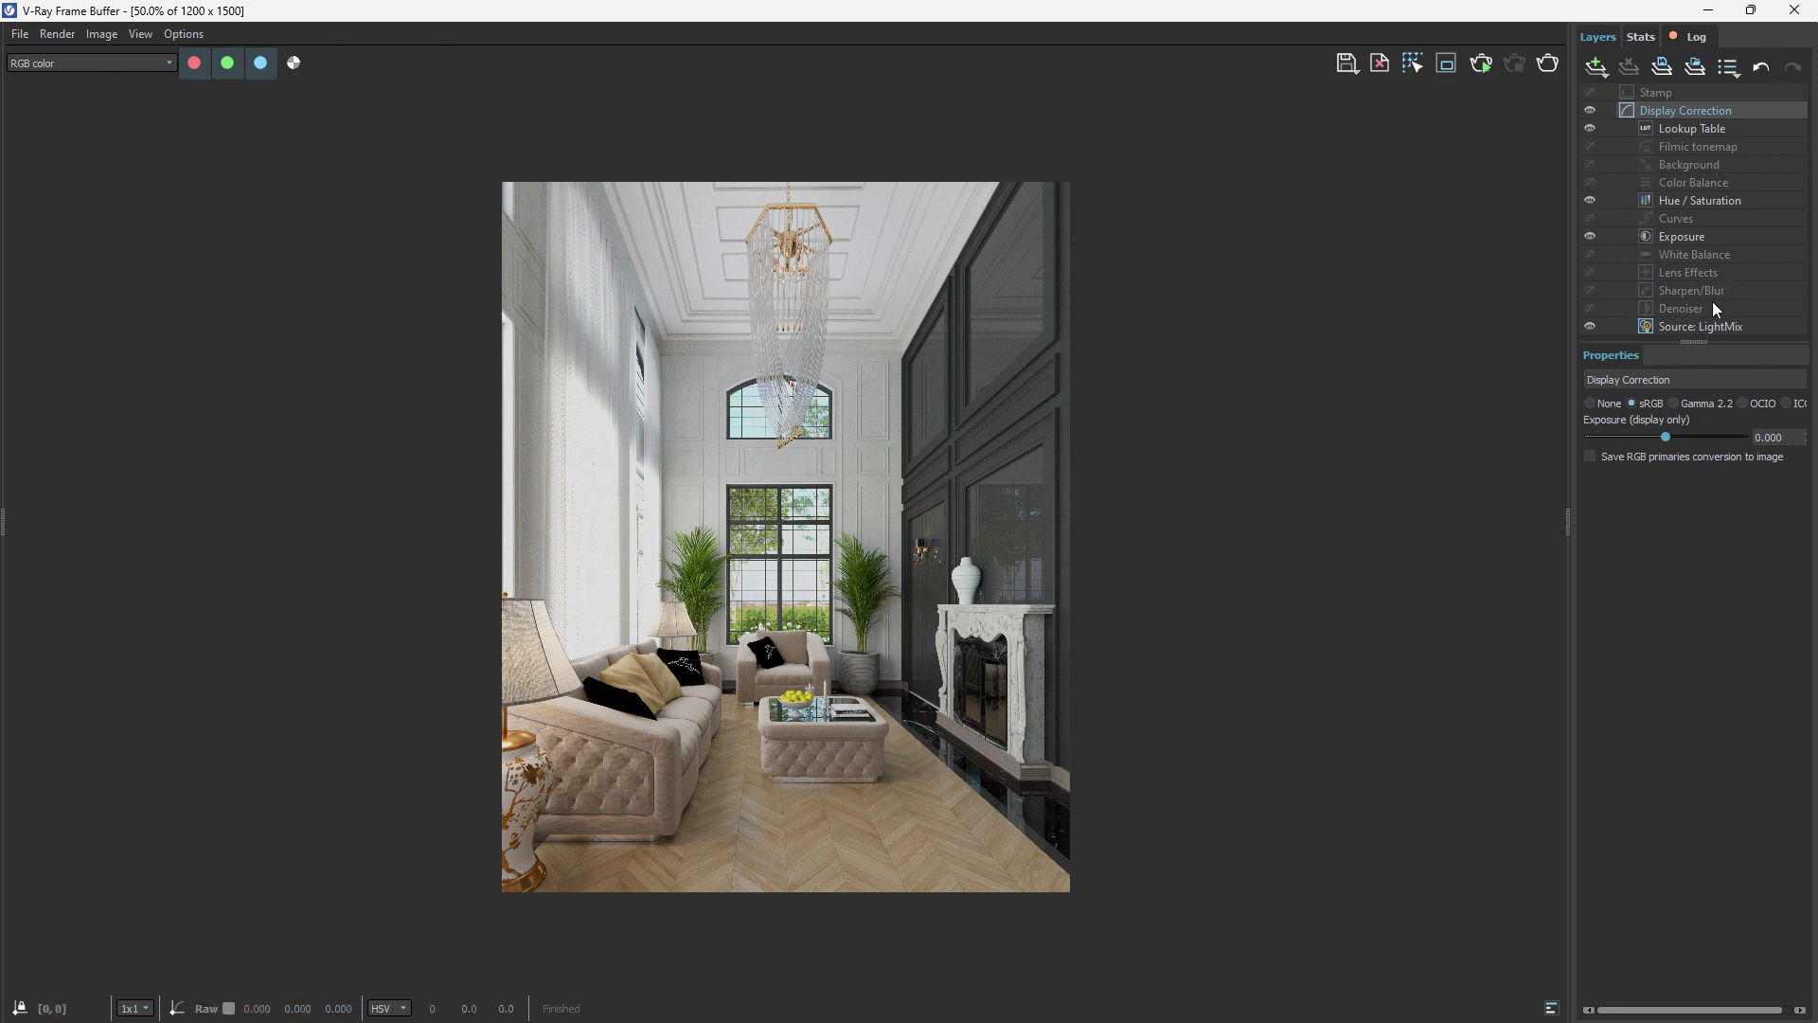
Step: Set the Lookup Table layer's blending amount to 0.303 and the Exposure layer's exposure to -0.197, checking the darkened image
{"action": "left_click", "coordinate": [1691, 129]}
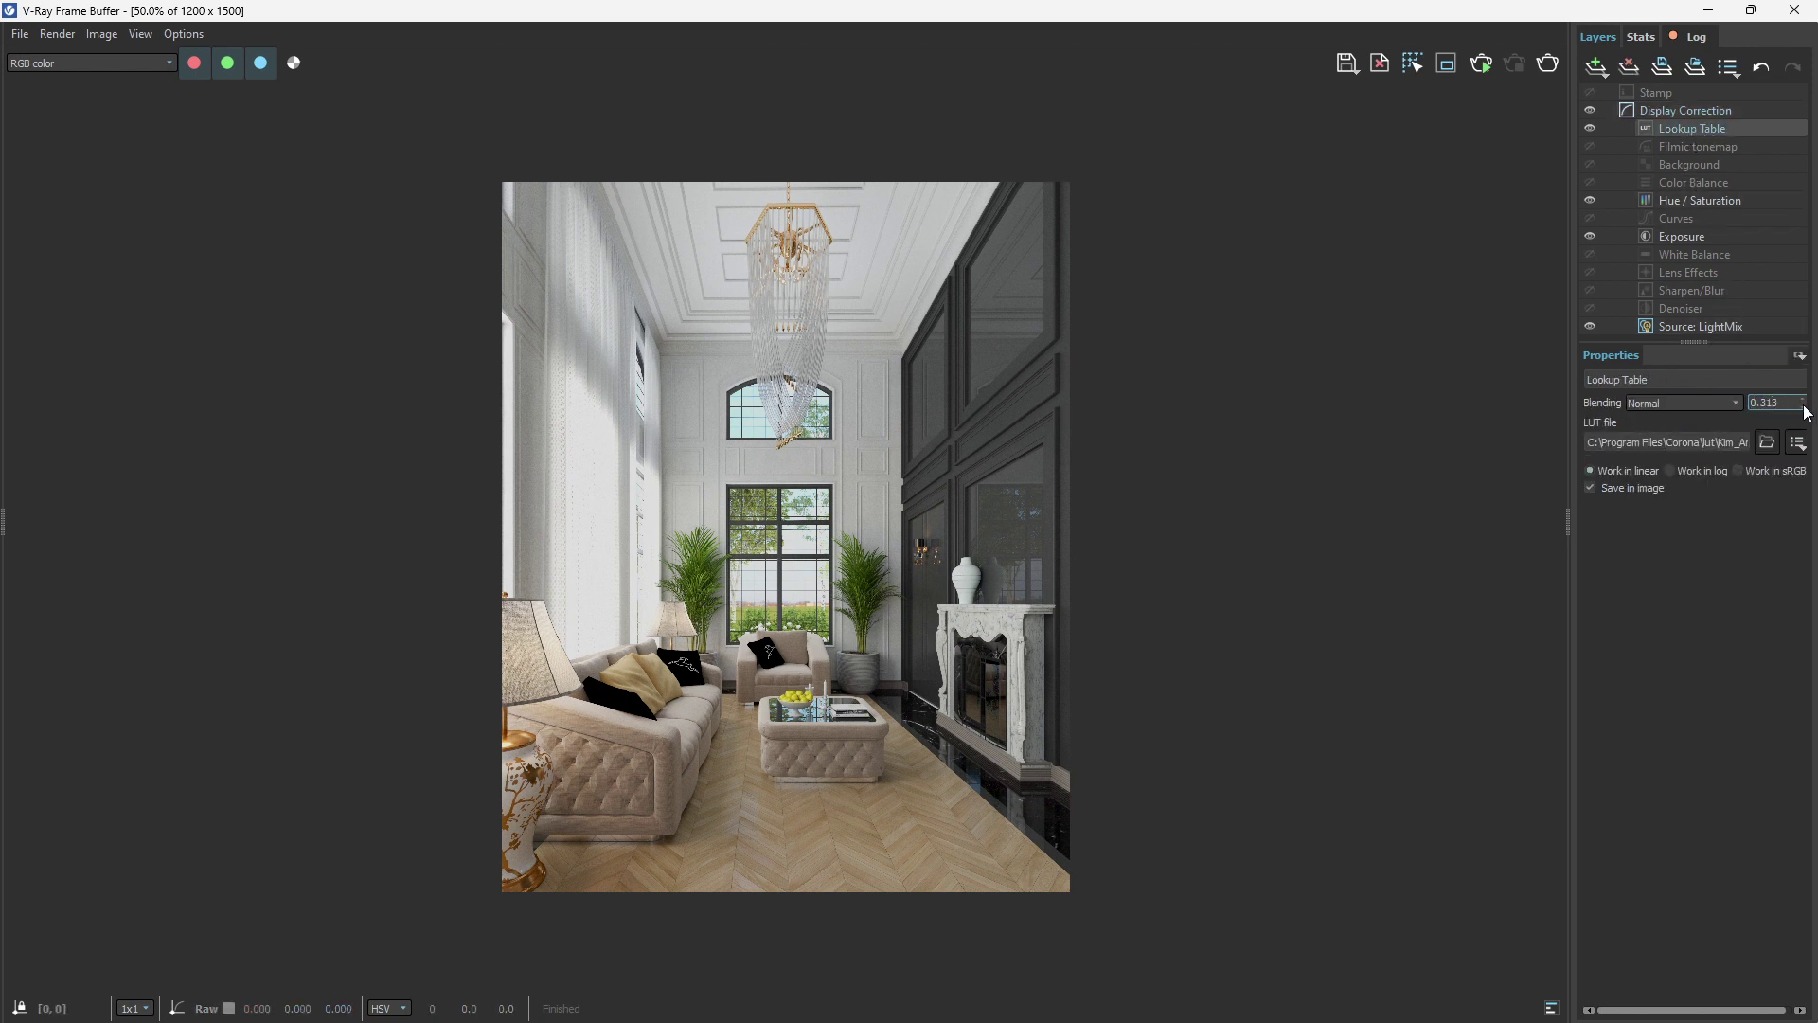
{"action": "mouse_move", "coordinate": [1808, 413]}
{"action": "left_mouse_down"}
{"action": "mouse_move", "coordinate": [1813, 523]}
{"action": "mouse_move", "coordinate": [1814, 375]}
{"action": "mouse_move", "coordinate": [1809, 431]}
{"action": "left_mouse_up"}
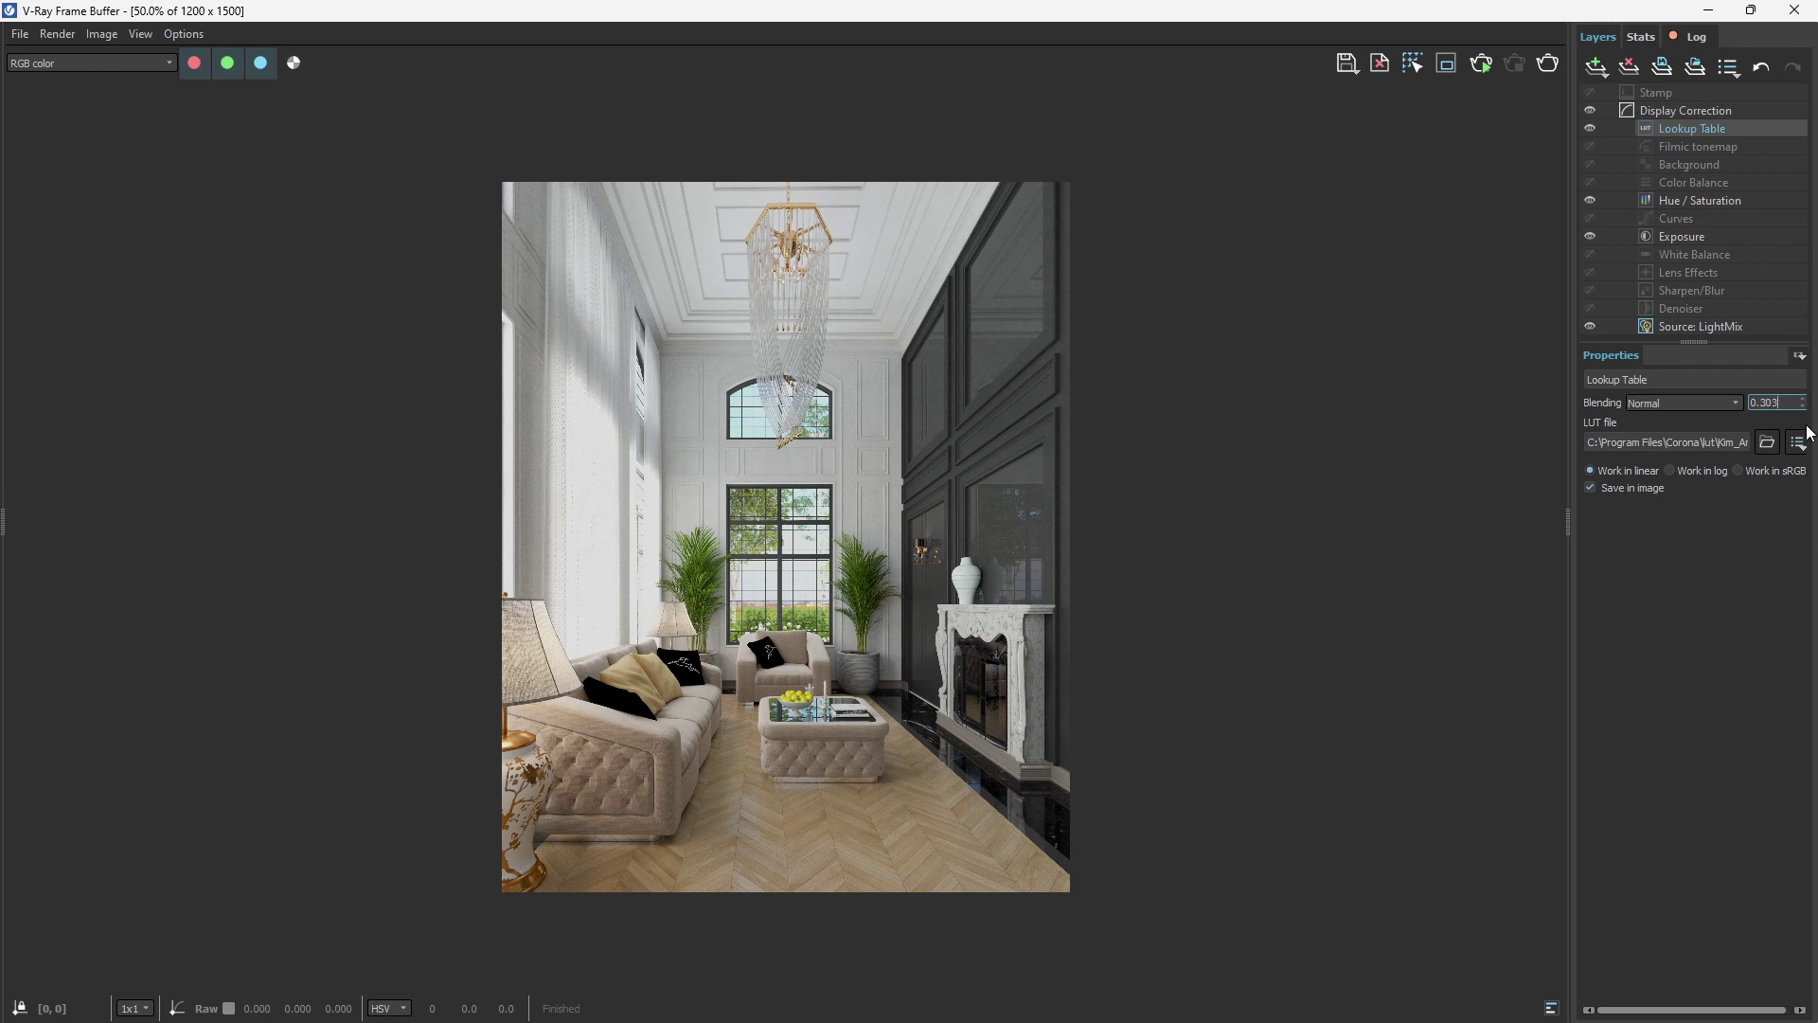
{"action": "left_click", "coordinate": [1682, 237]}
{"action": "left_click_drag", "start_coordinate": [1709, 437], "coordinate": [1658, 442]}
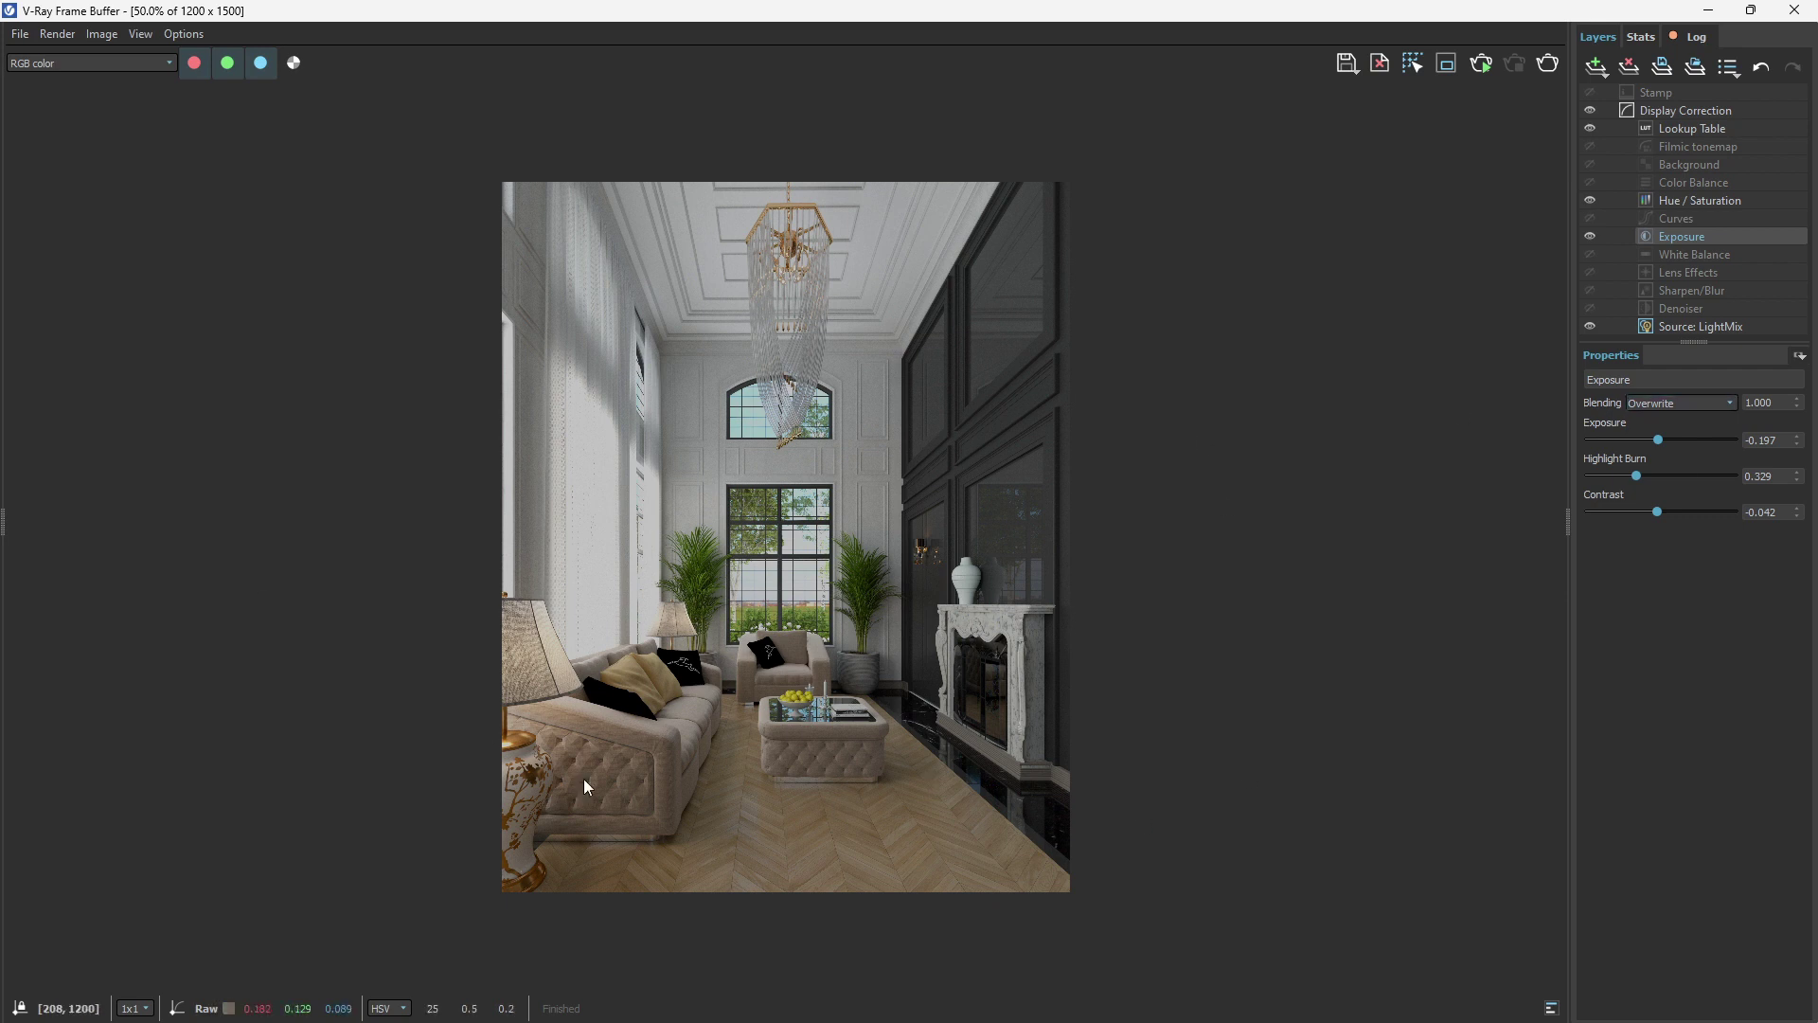
{"action": "scroll", "coordinate": [744, 786], "scroll_direction": "up", "scroll_amount": 2}
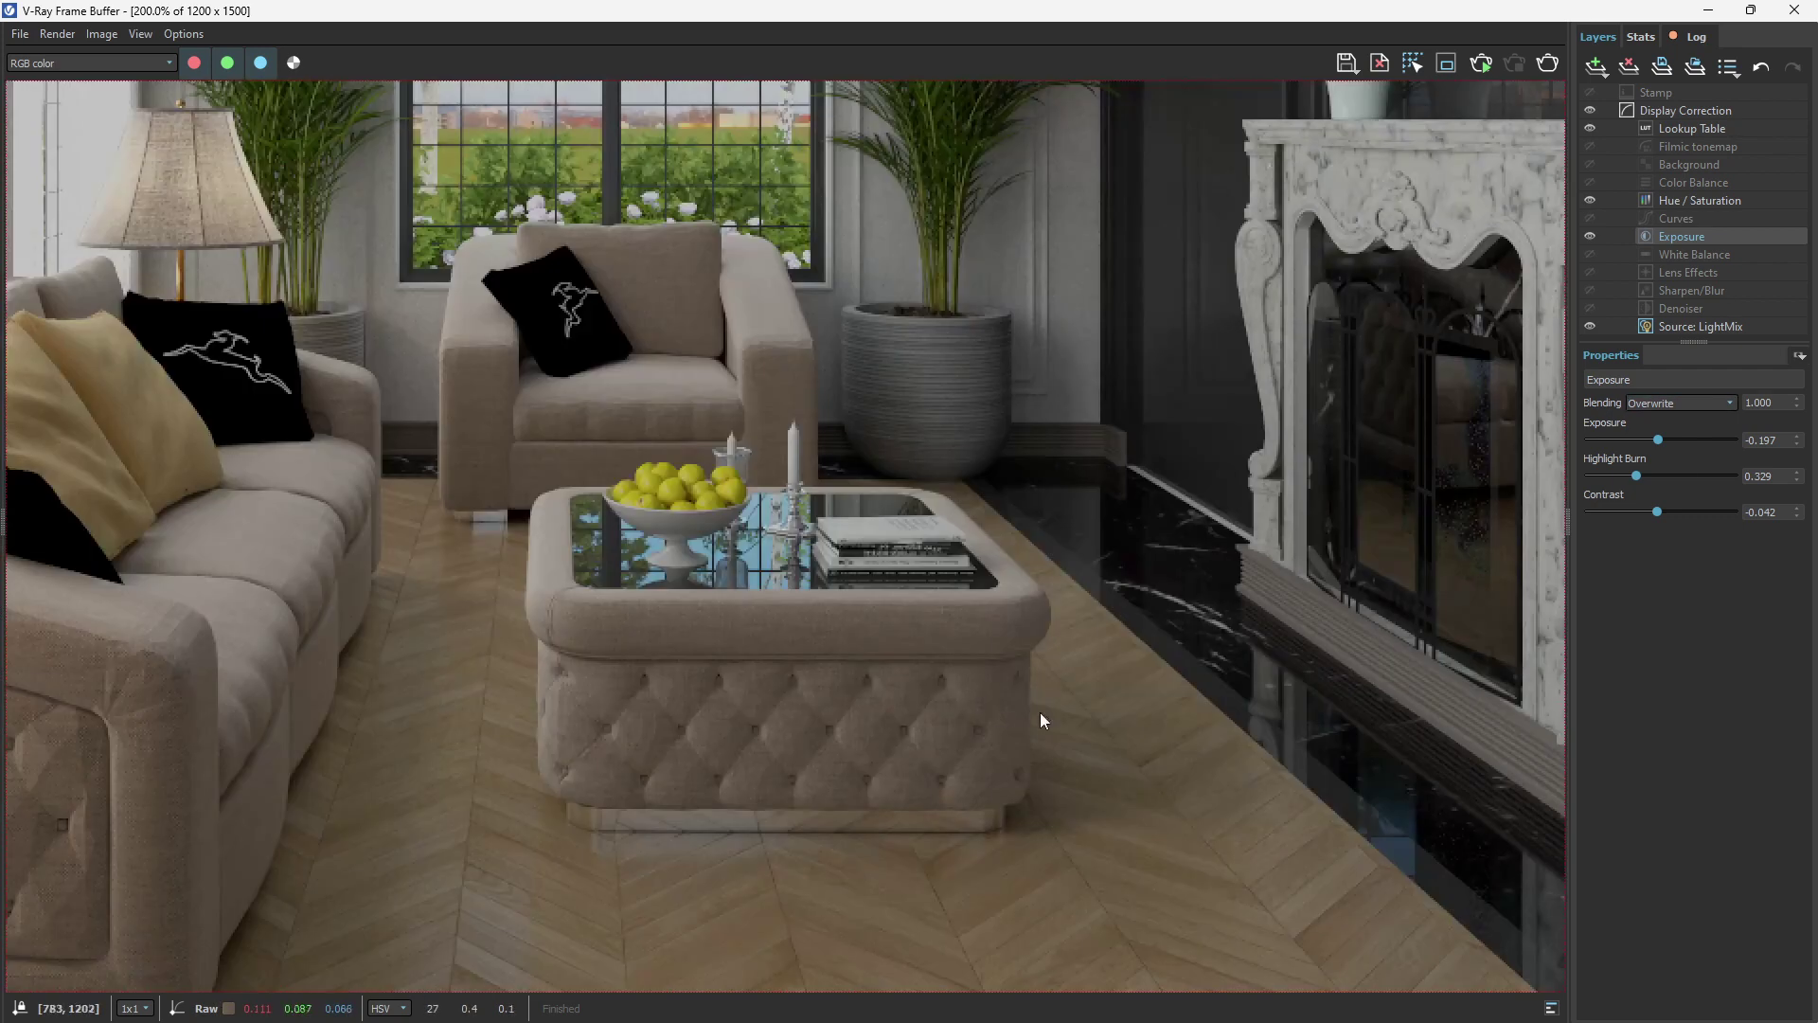
{"action": "scroll", "coordinate": [962, 686], "scroll_direction": "down", "scroll_amount": 1}
{"action": "scroll", "coordinate": [868, 705], "scroll_direction": "down", "scroll_amount": 1}
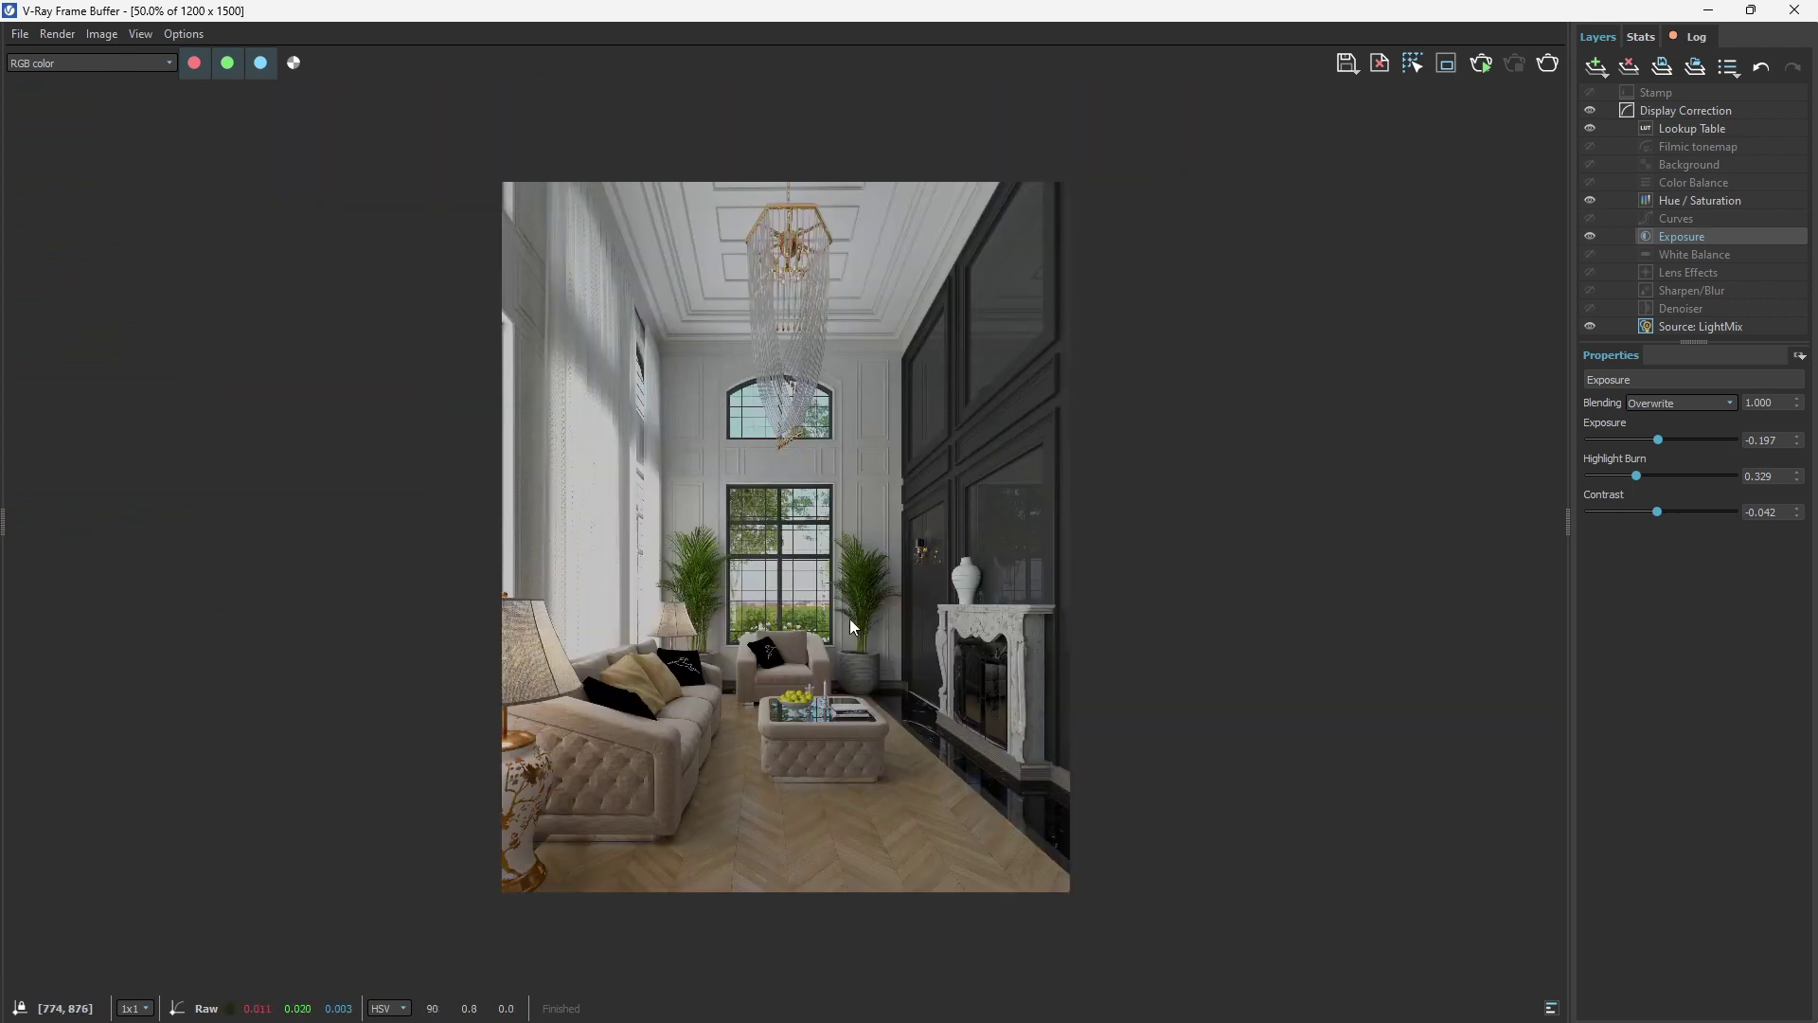
Step: Add a second Exposure layer with a Cryptomatte mask and pick the marble fireplace as the masked object
{"action": "left_click", "coordinate": [1597, 68]}
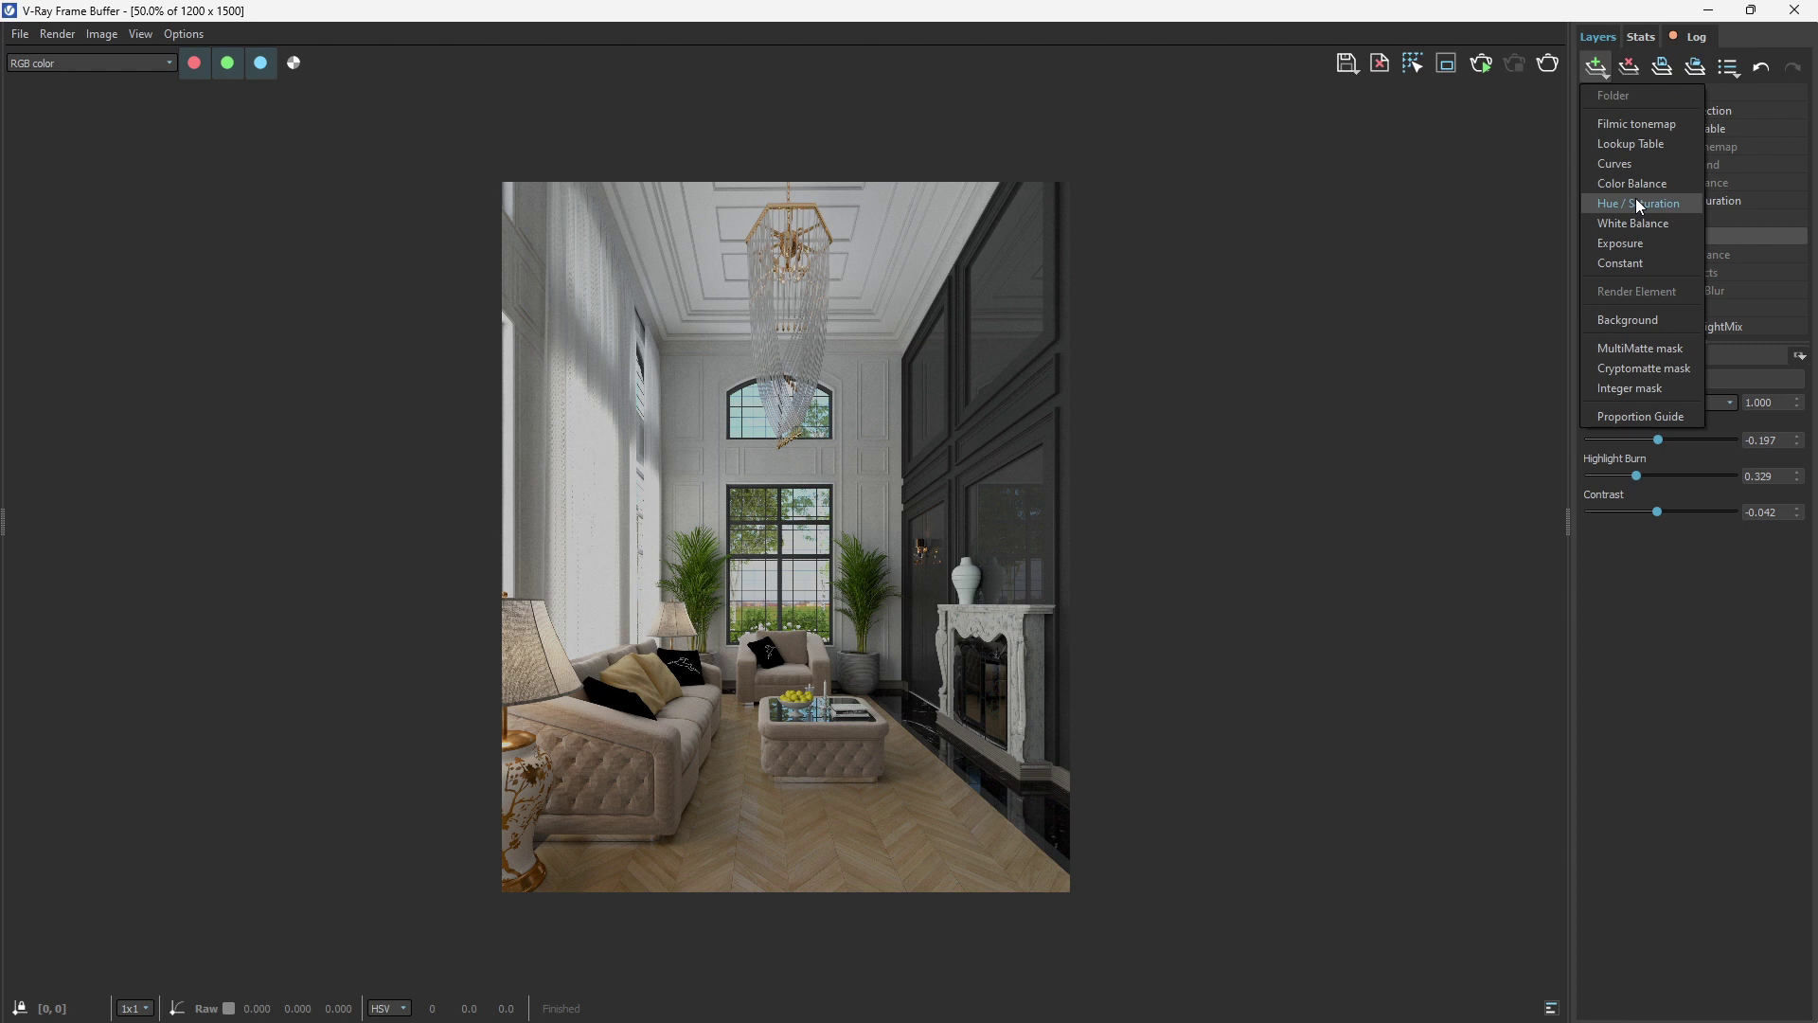
{"action": "left_click", "coordinate": [1642, 244]}
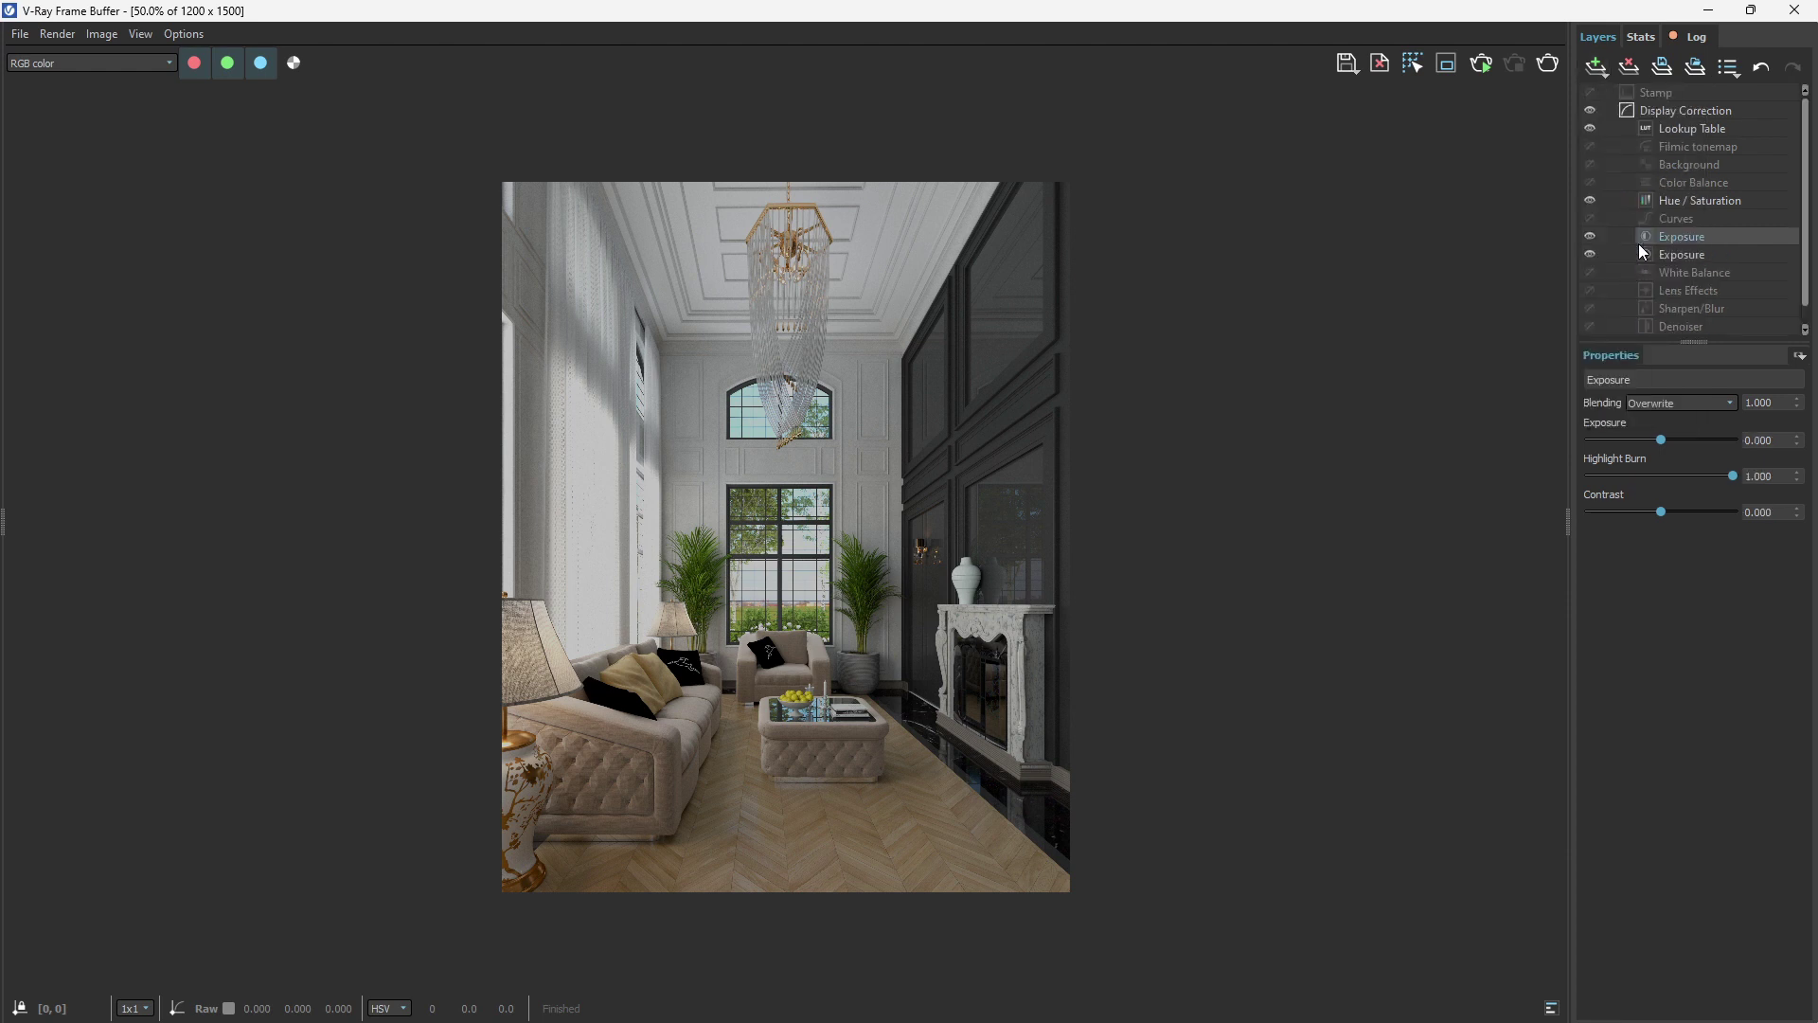
{"action": "mouse_move", "coordinate": [1684, 236]}
{"action": "left_mouse_down"}
{"action": "mouse_move", "coordinate": [1685, 172]}
{"action": "mouse_move", "coordinate": [1700, 244]}
{"action": "left_mouse_up"}
{"action": "left_click", "coordinate": [1800, 357]}
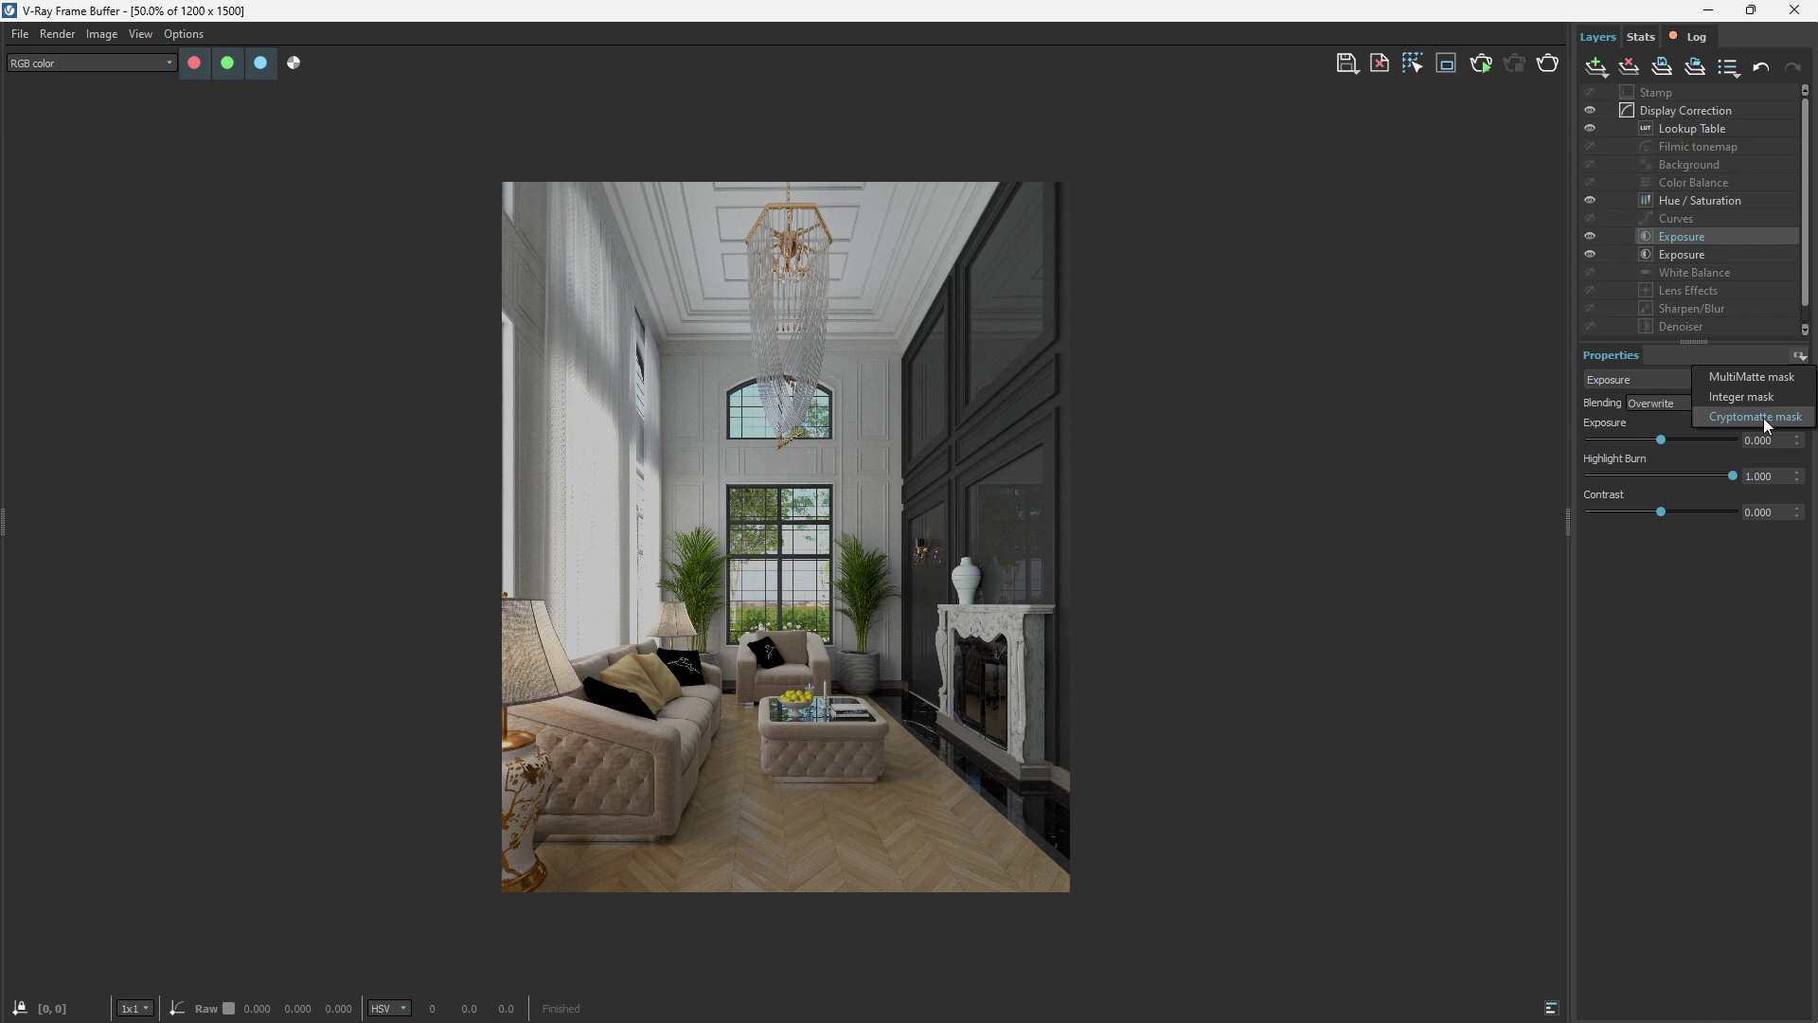
{"action": "left_click", "coordinate": [1767, 422]}
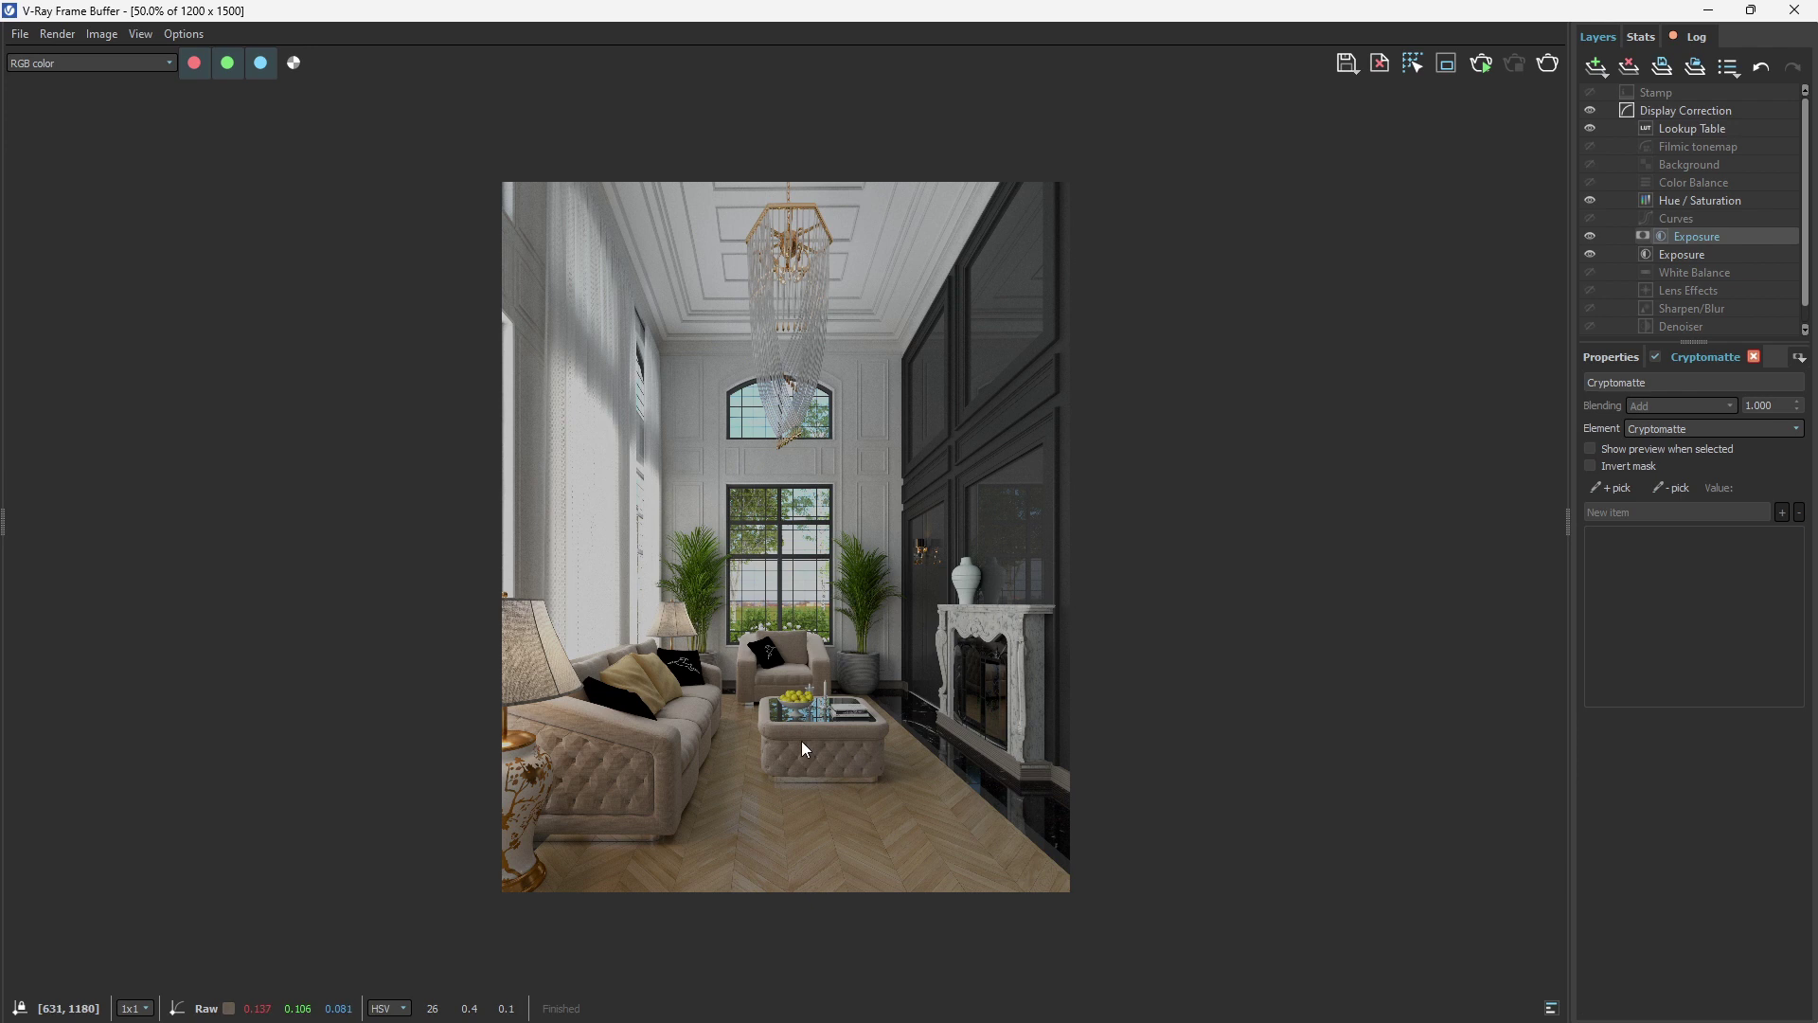
{"action": "left_click", "coordinate": [1621, 489]}
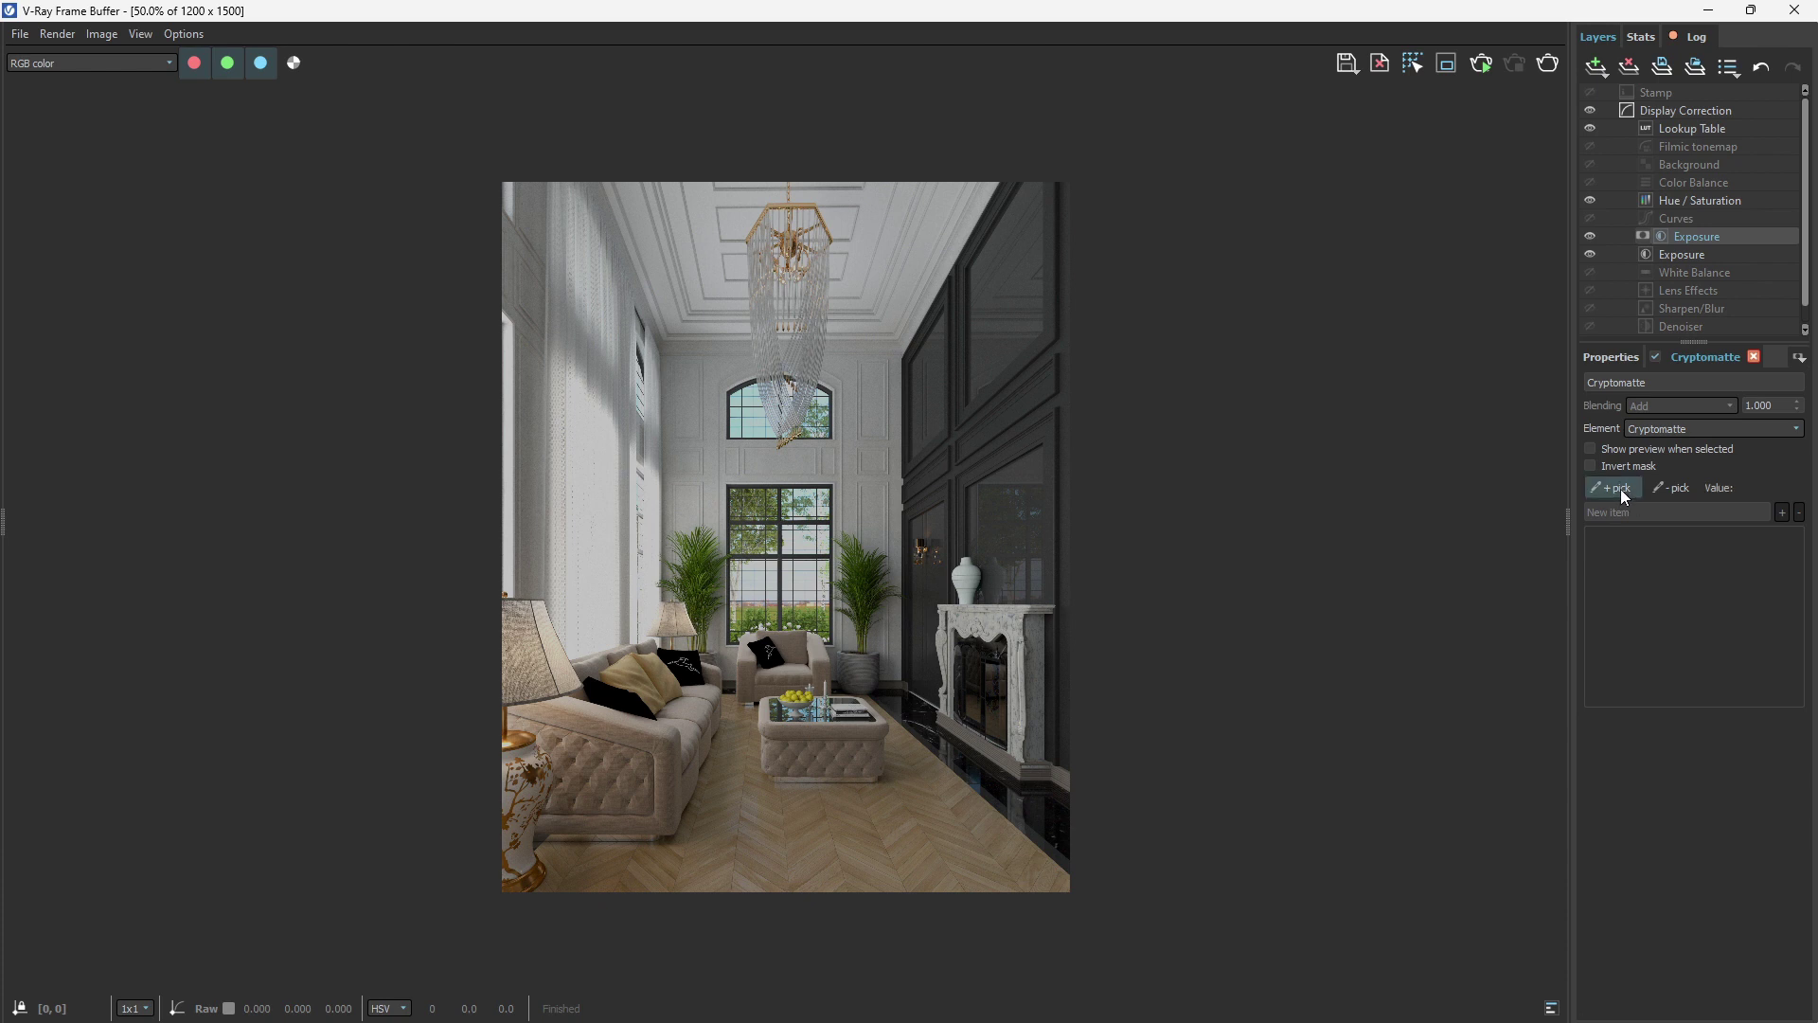
{"action": "left_click", "coordinate": [992, 626]}
Step: Set the fireplace-masked Exposure layer's exposure to 0.197 and highlight burn to 0.164
{"action": "left_click", "coordinate": [1618, 360]}
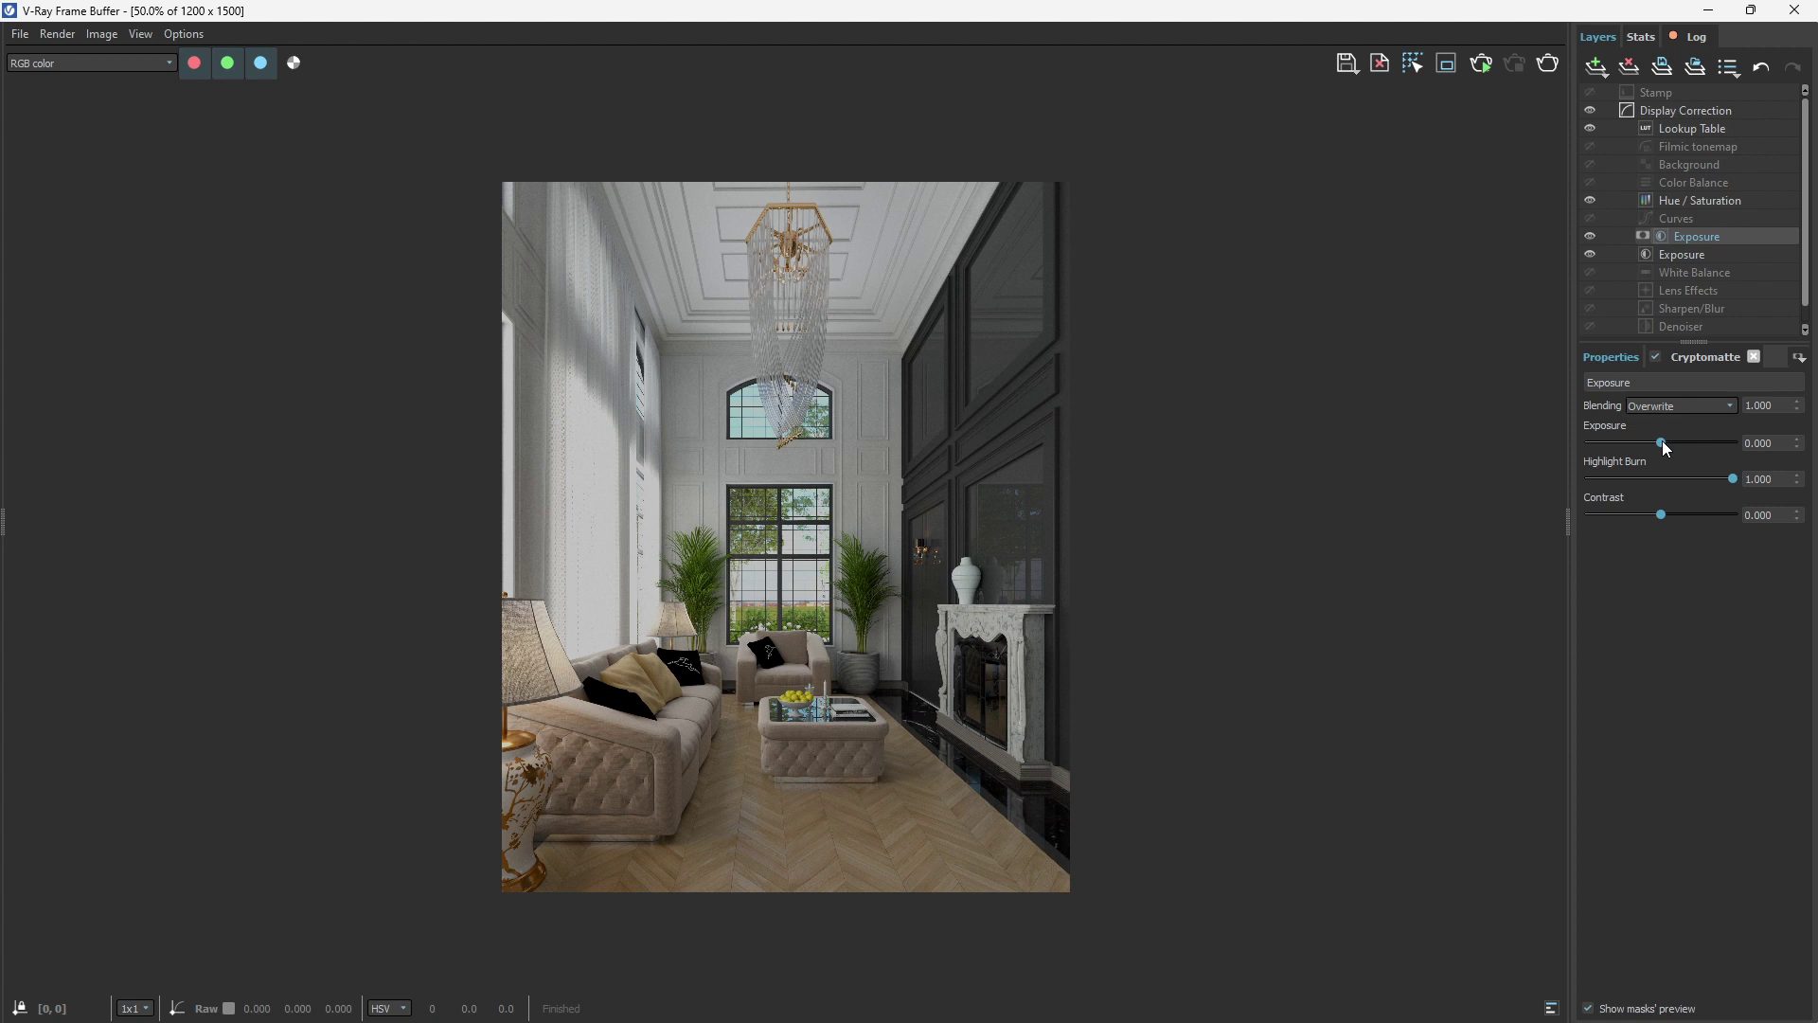
{"action": "mouse_move", "coordinate": [1662, 442]}
{"action": "left_mouse_down"}
{"action": "mouse_move", "coordinate": [1629, 451]}
{"action": "mouse_move", "coordinate": [1665, 447]}
{"action": "left_mouse_up"}
{"action": "scroll", "coordinate": [1019, 683], "scroll_direction": "up", "scroll_amount": 1}
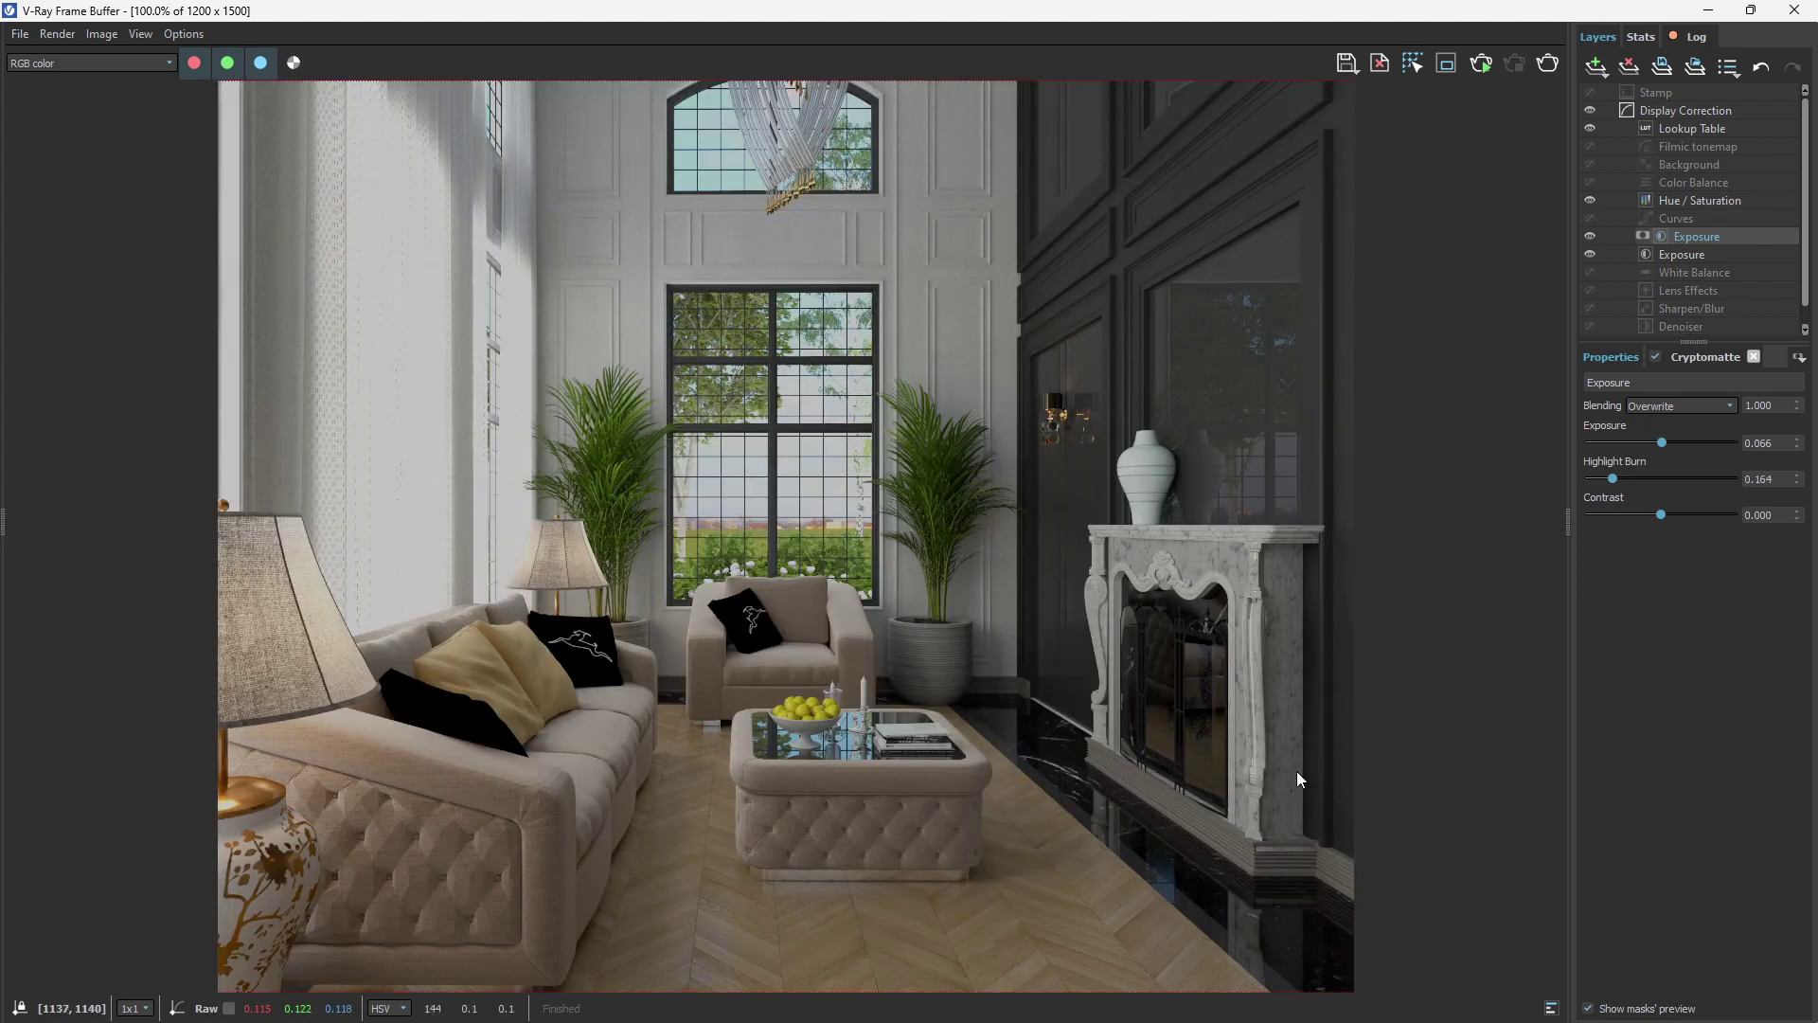
{"action": "mouse_move", "coordinate": [1663, 440]}
{"action": "left_mouse_down"}
{"action": "mouse_move", "coordinate": [1742, 441]}
{"action": "mouse_move", "coordinate": [1664, 446]}
{"action": "left_mouse_up"}
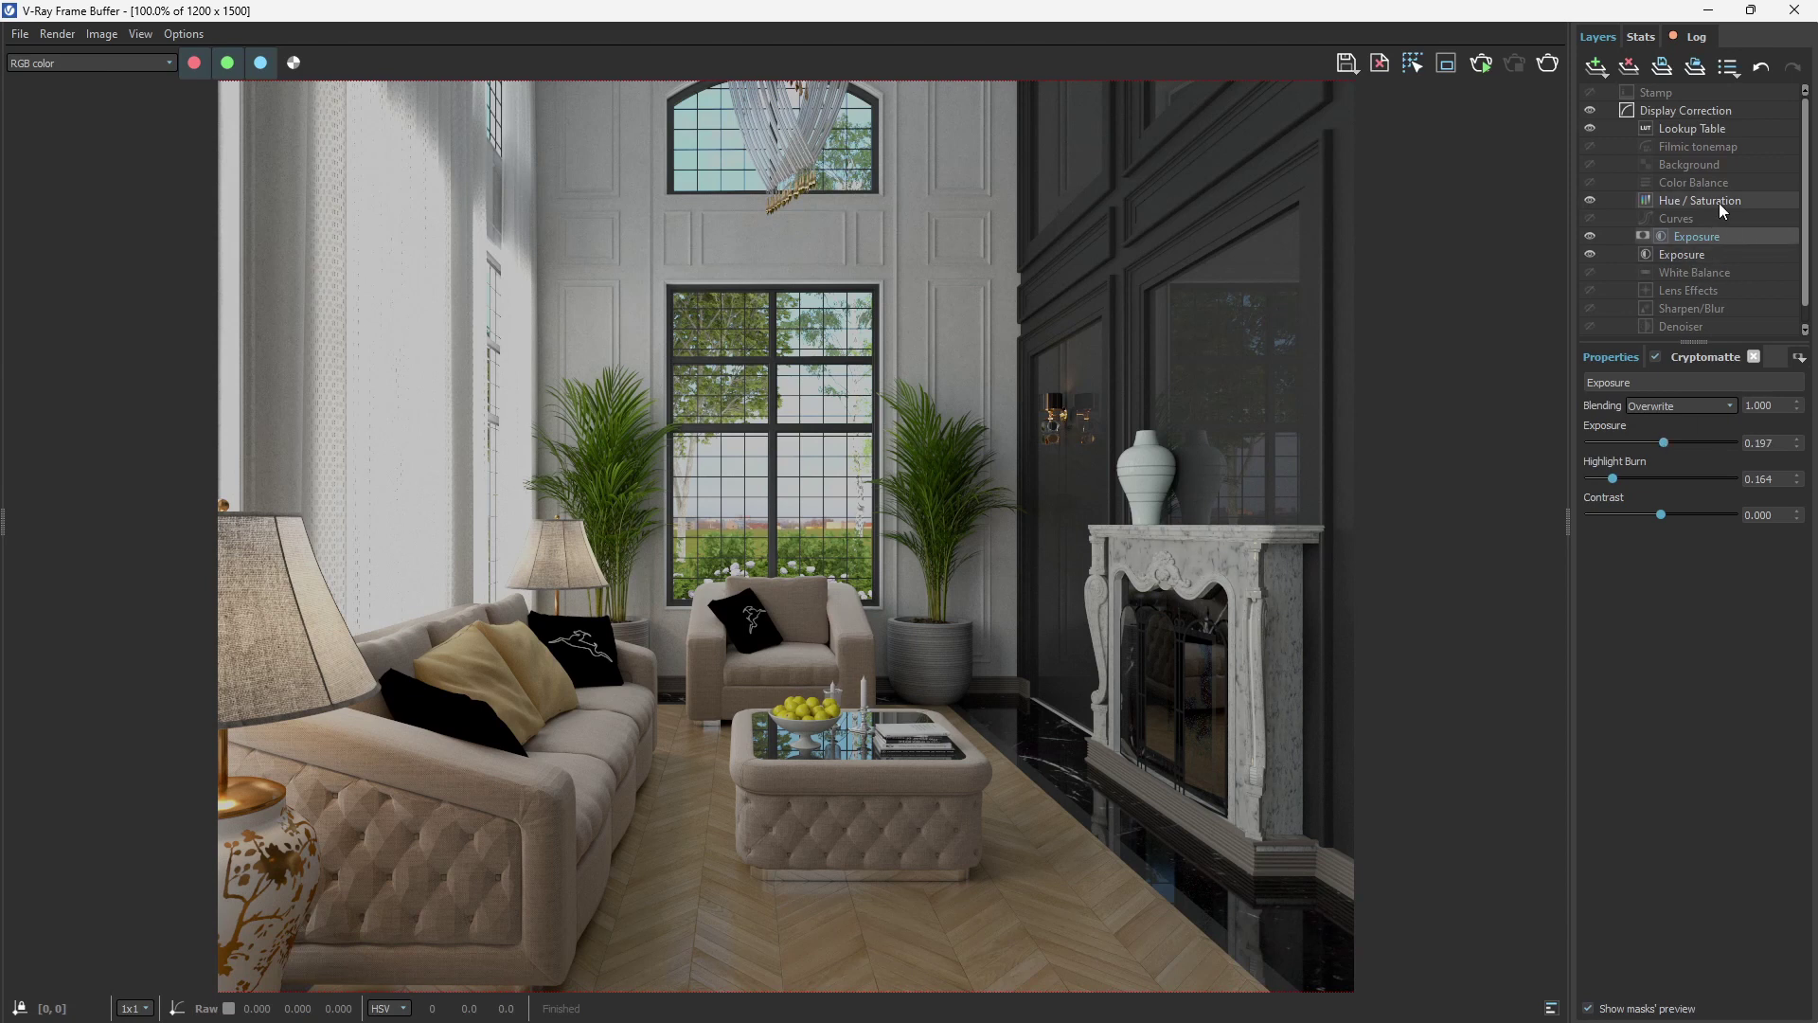
{"action": "scroll", "coordinate": [814, 748], "scroll_direction": "down", "scroll_amount": 1}
{"action": "scroll", "coordinate": [820, 741], "scroll_direction": "up", "scroll_amount": 1}
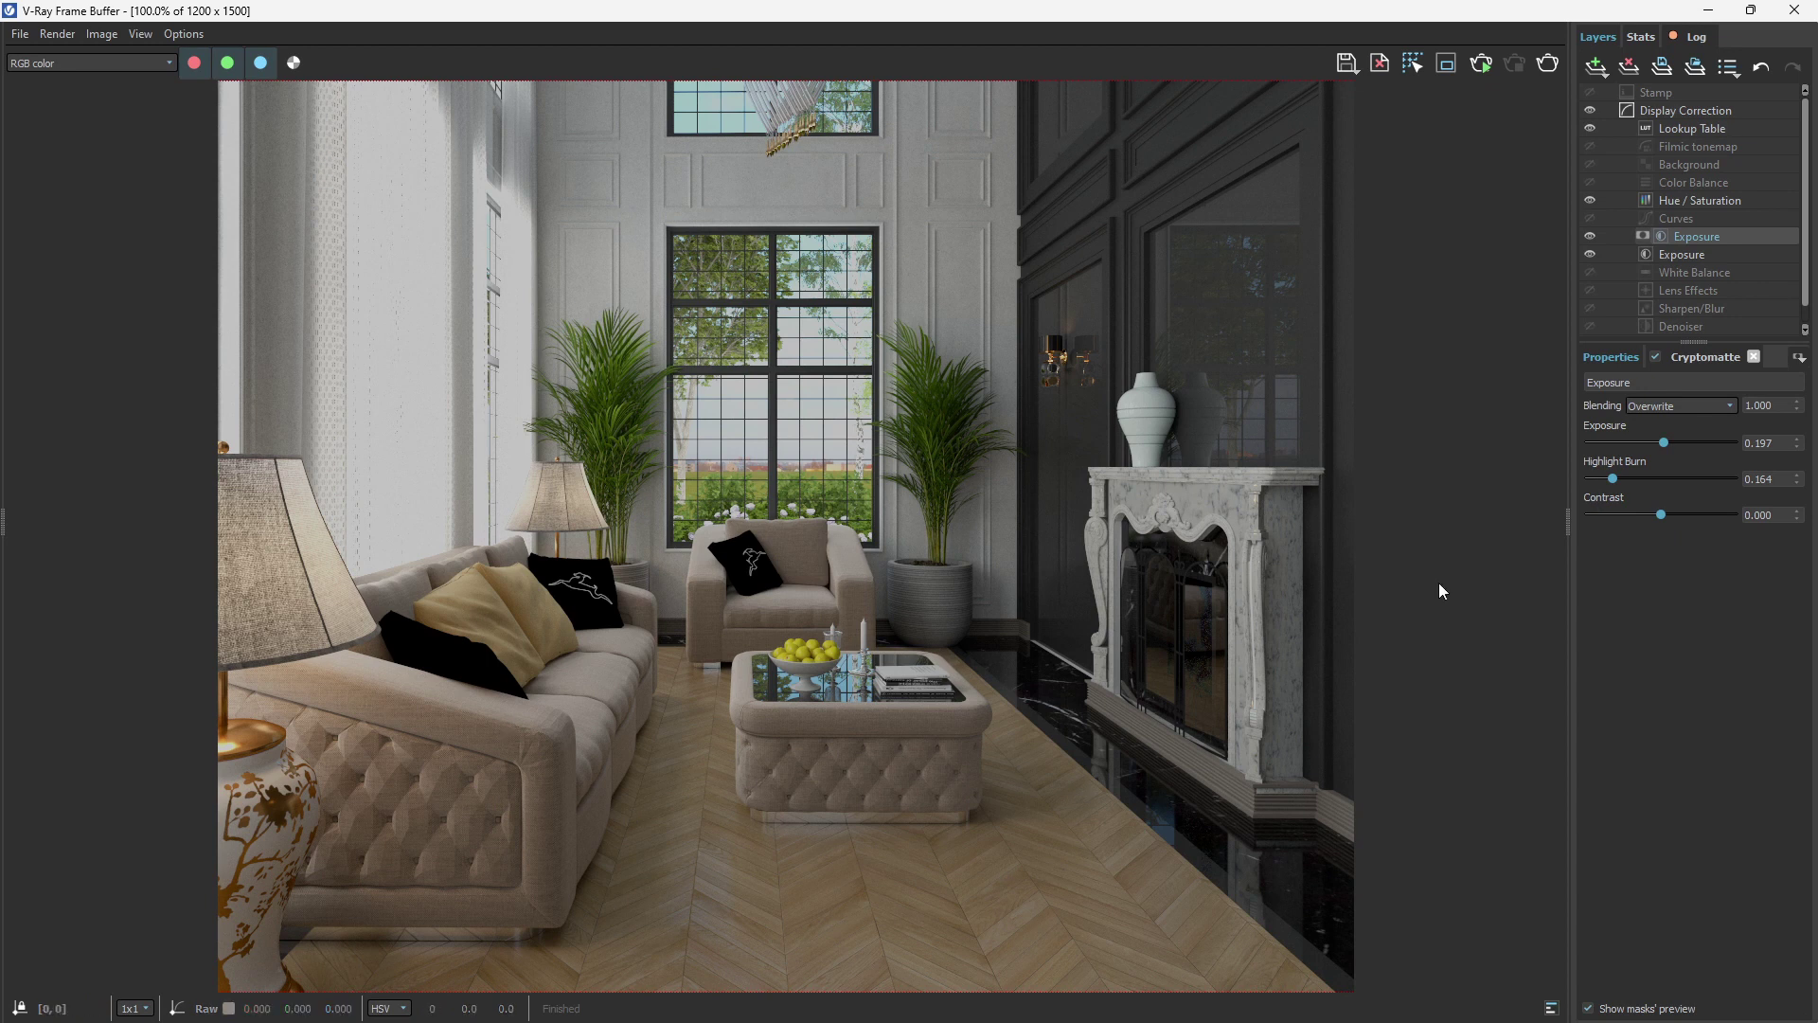
Step: Add a new Hue / Saturation layer with a Cryptomatte mask and pick the tufted ottoman as the masked object
{"action": "left_click", "coordinate": [1671, 200]}
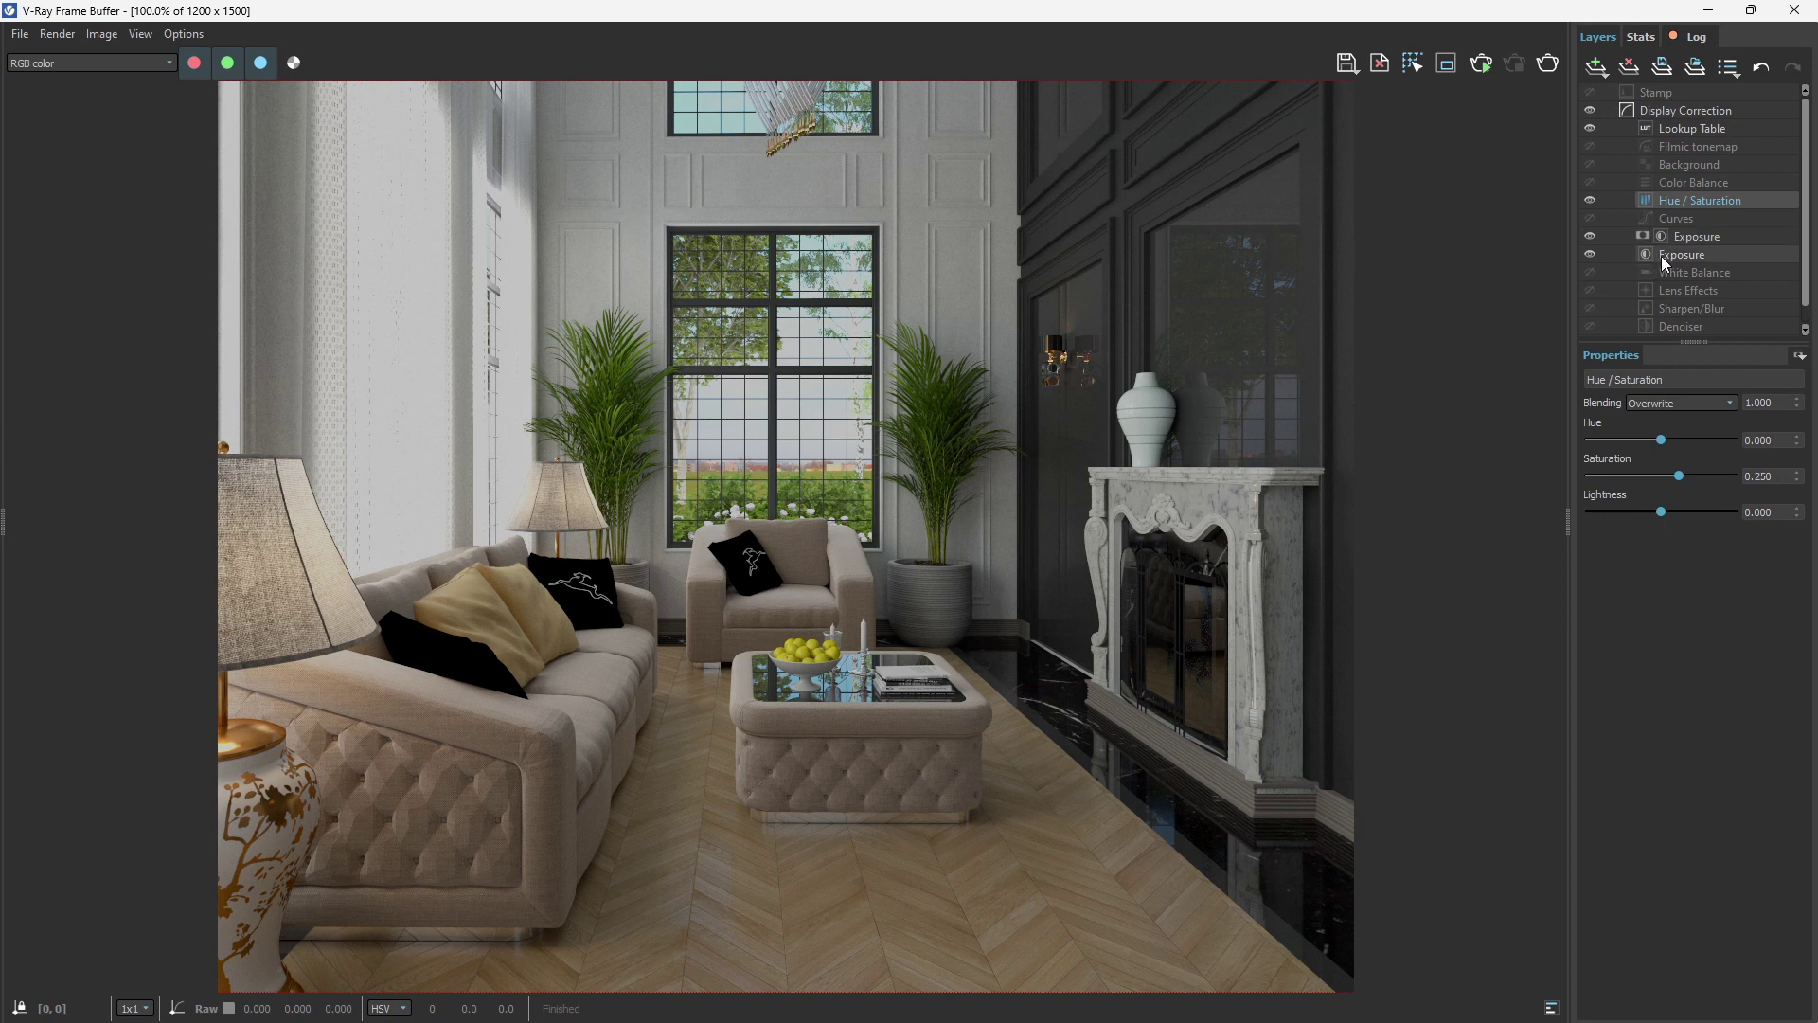
{"action": "left_click", "coordinate": [1599, 72]}
{"action": "left_click", "coordinate": [1634, 205]}
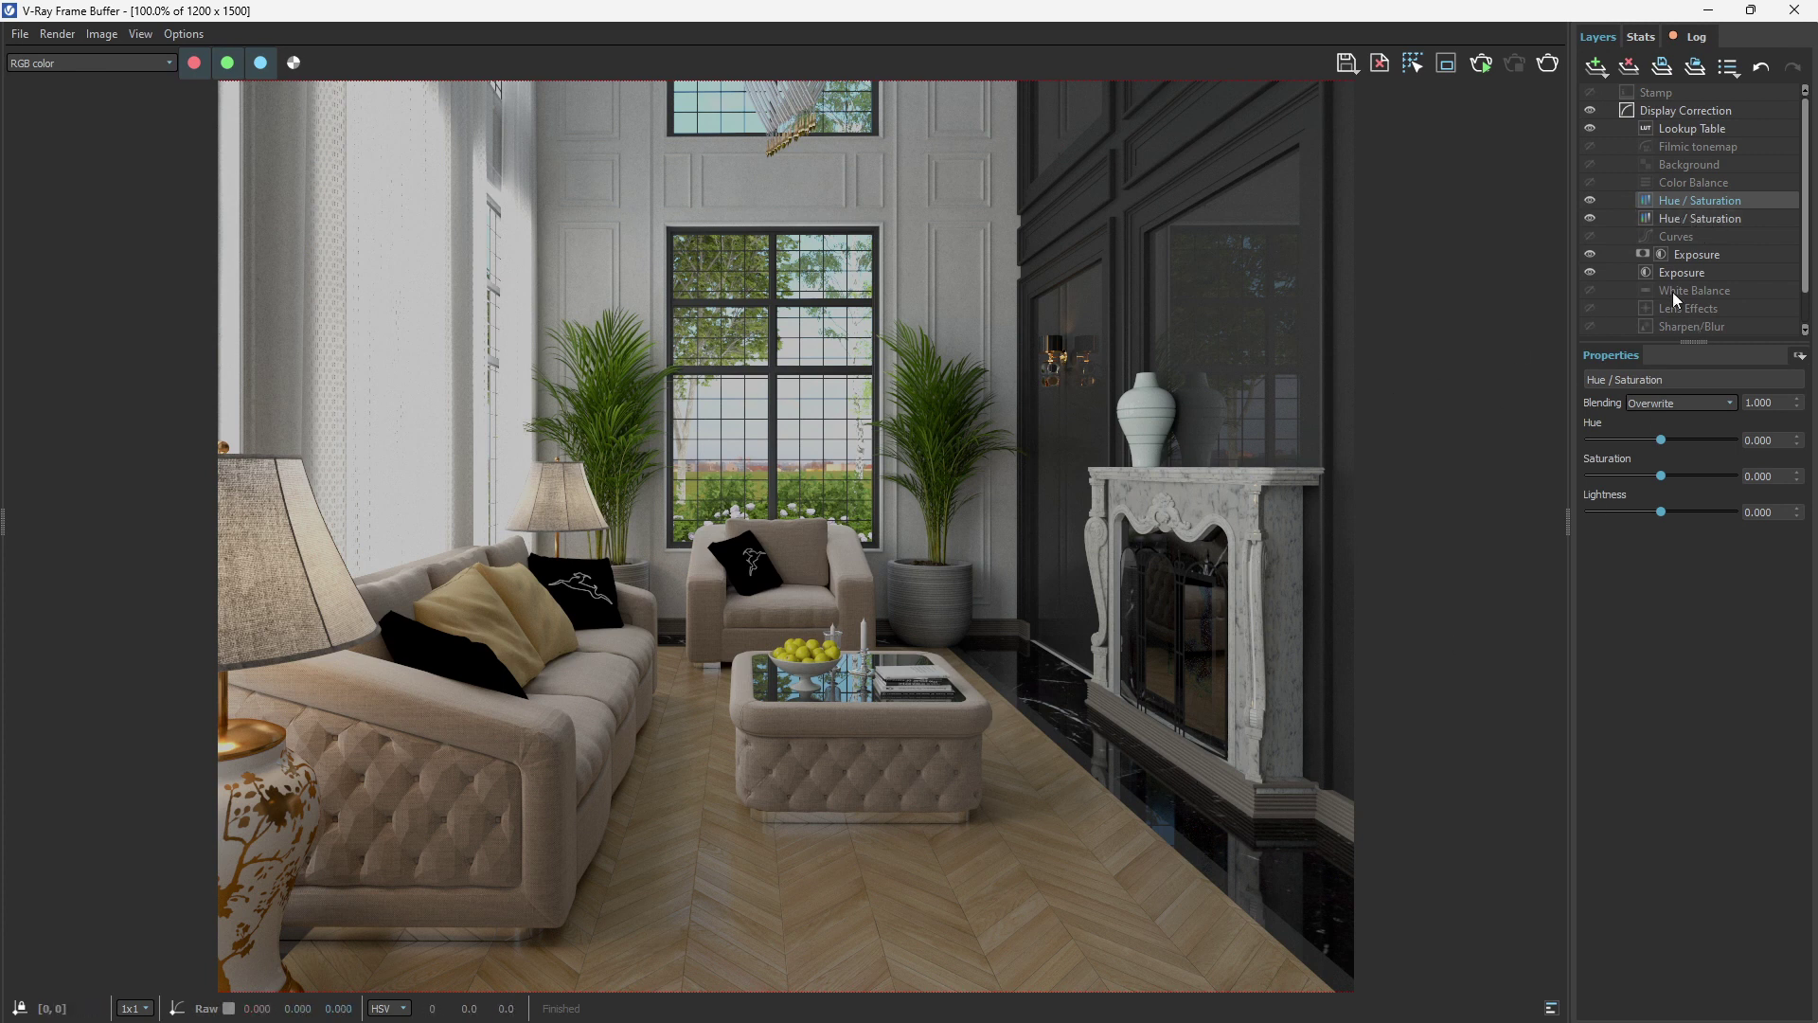
{"action": "left_click", "coordinate": [1799, 355]}
{"action": "left_click", "coordinate": [1784, 418]}
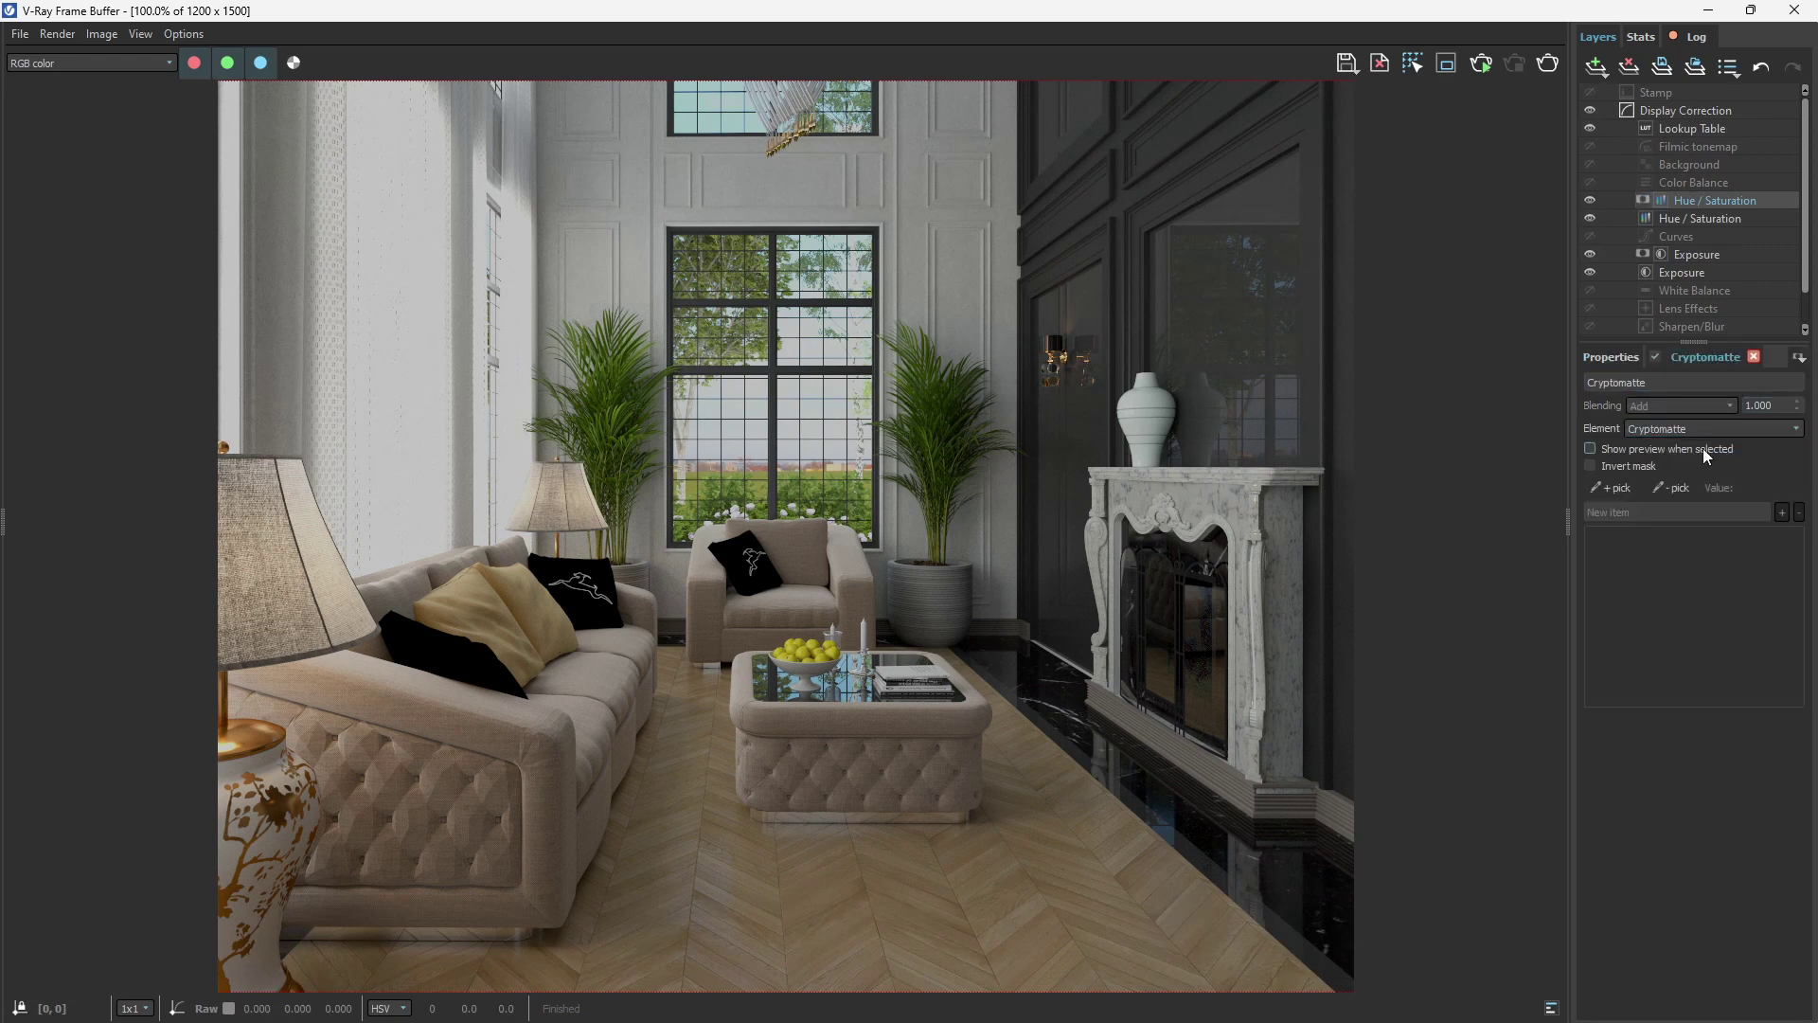
{"action": "left_click", "coordinate": [1617, 491]}
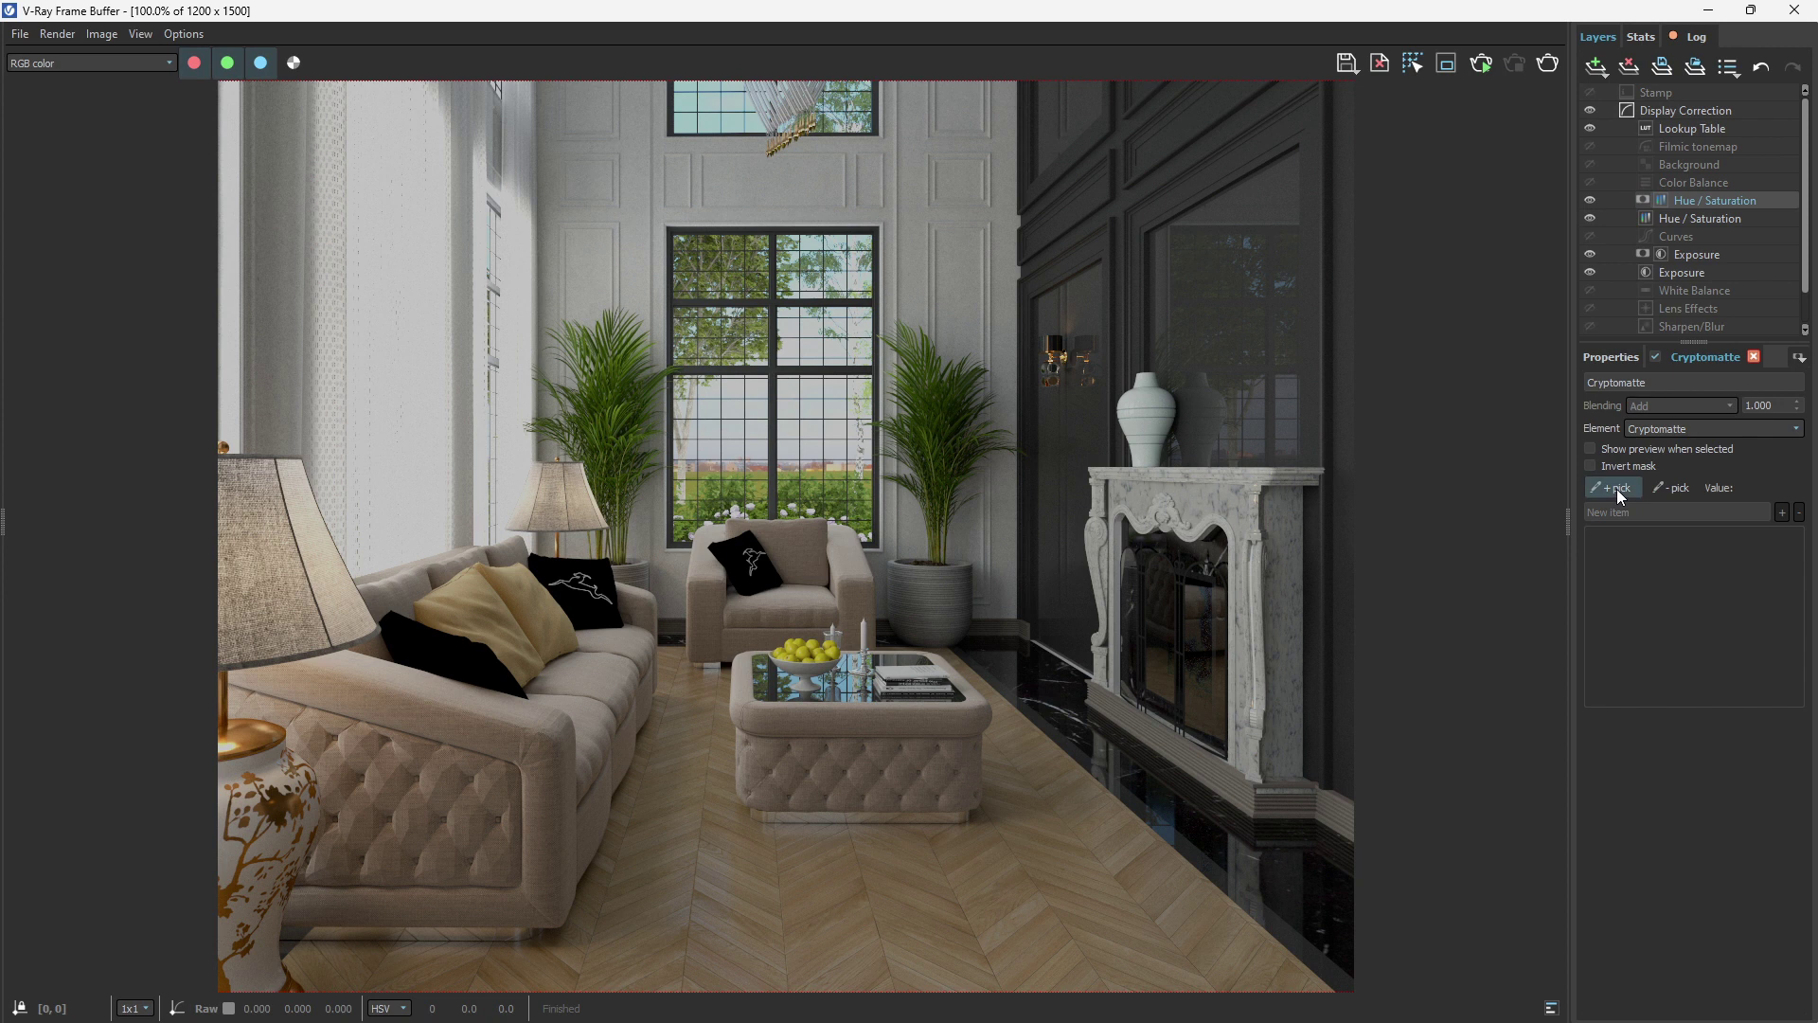
{"action": "left_click", "coordinate": [937, 772]}
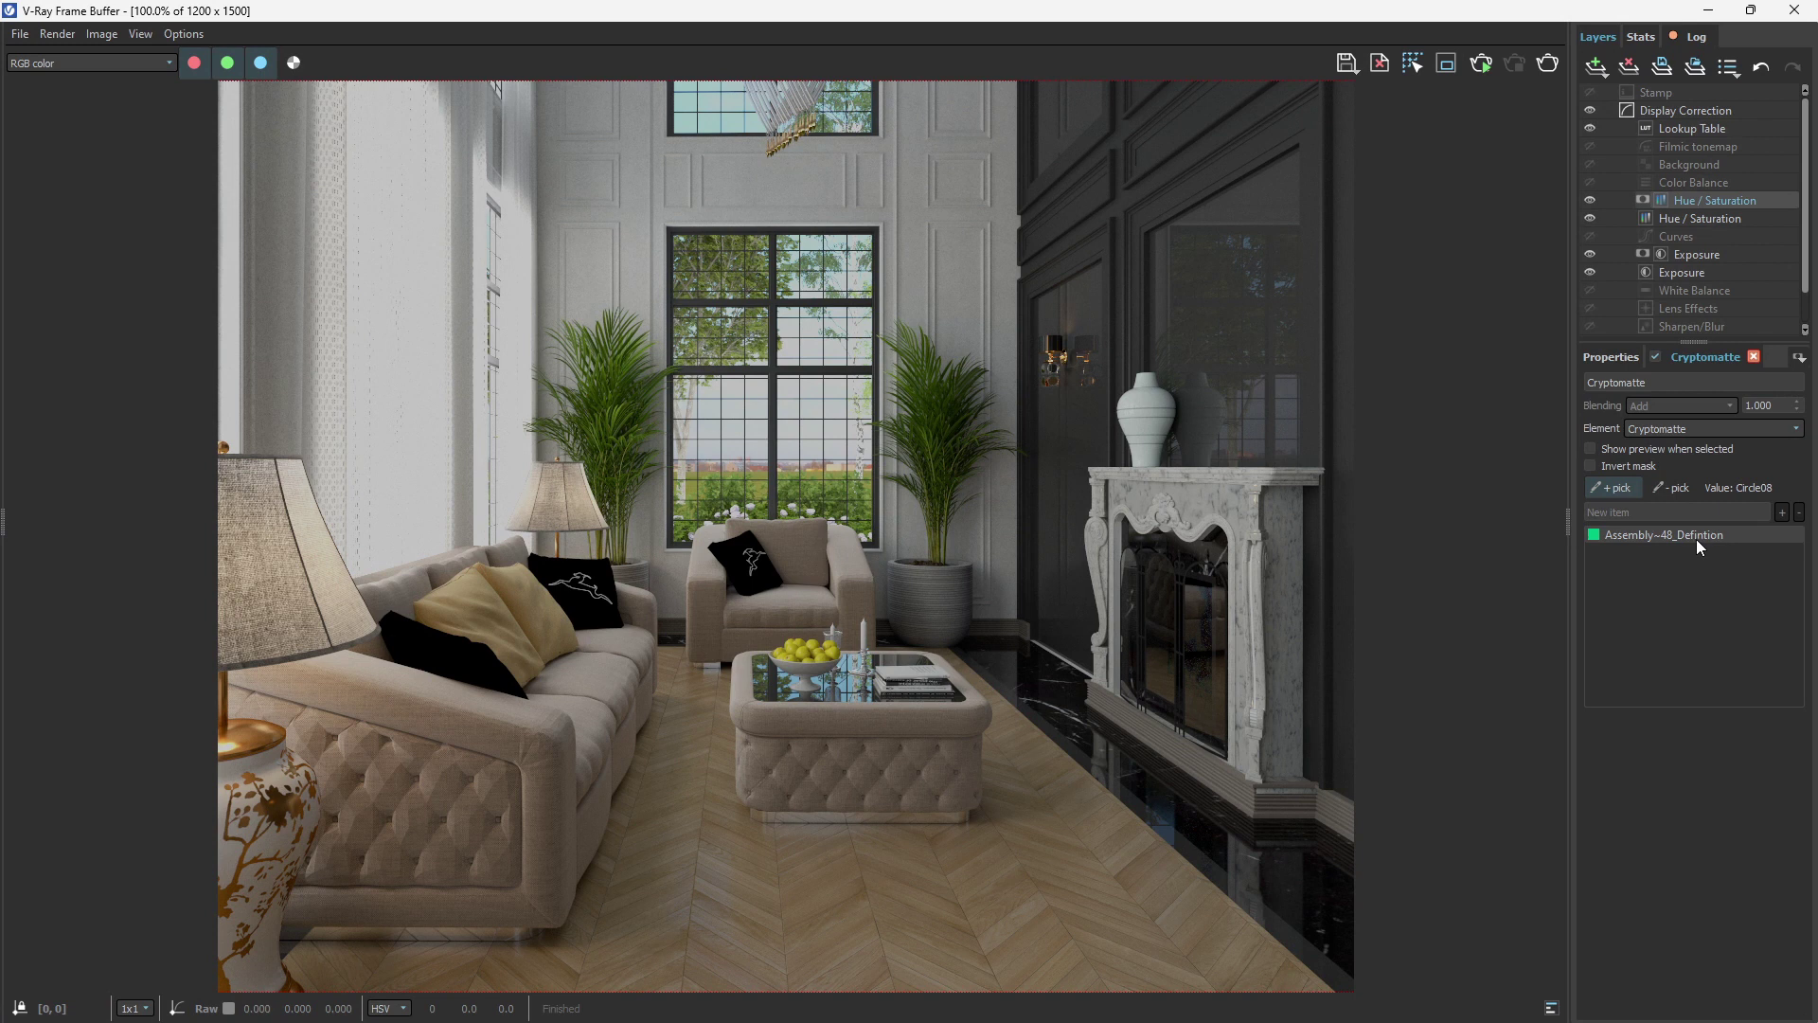
Step: Set the hue of the ottoman-masked Hue / Saturation layer to -180
{"action": "left_click", "coordinate": [1621, 357]}
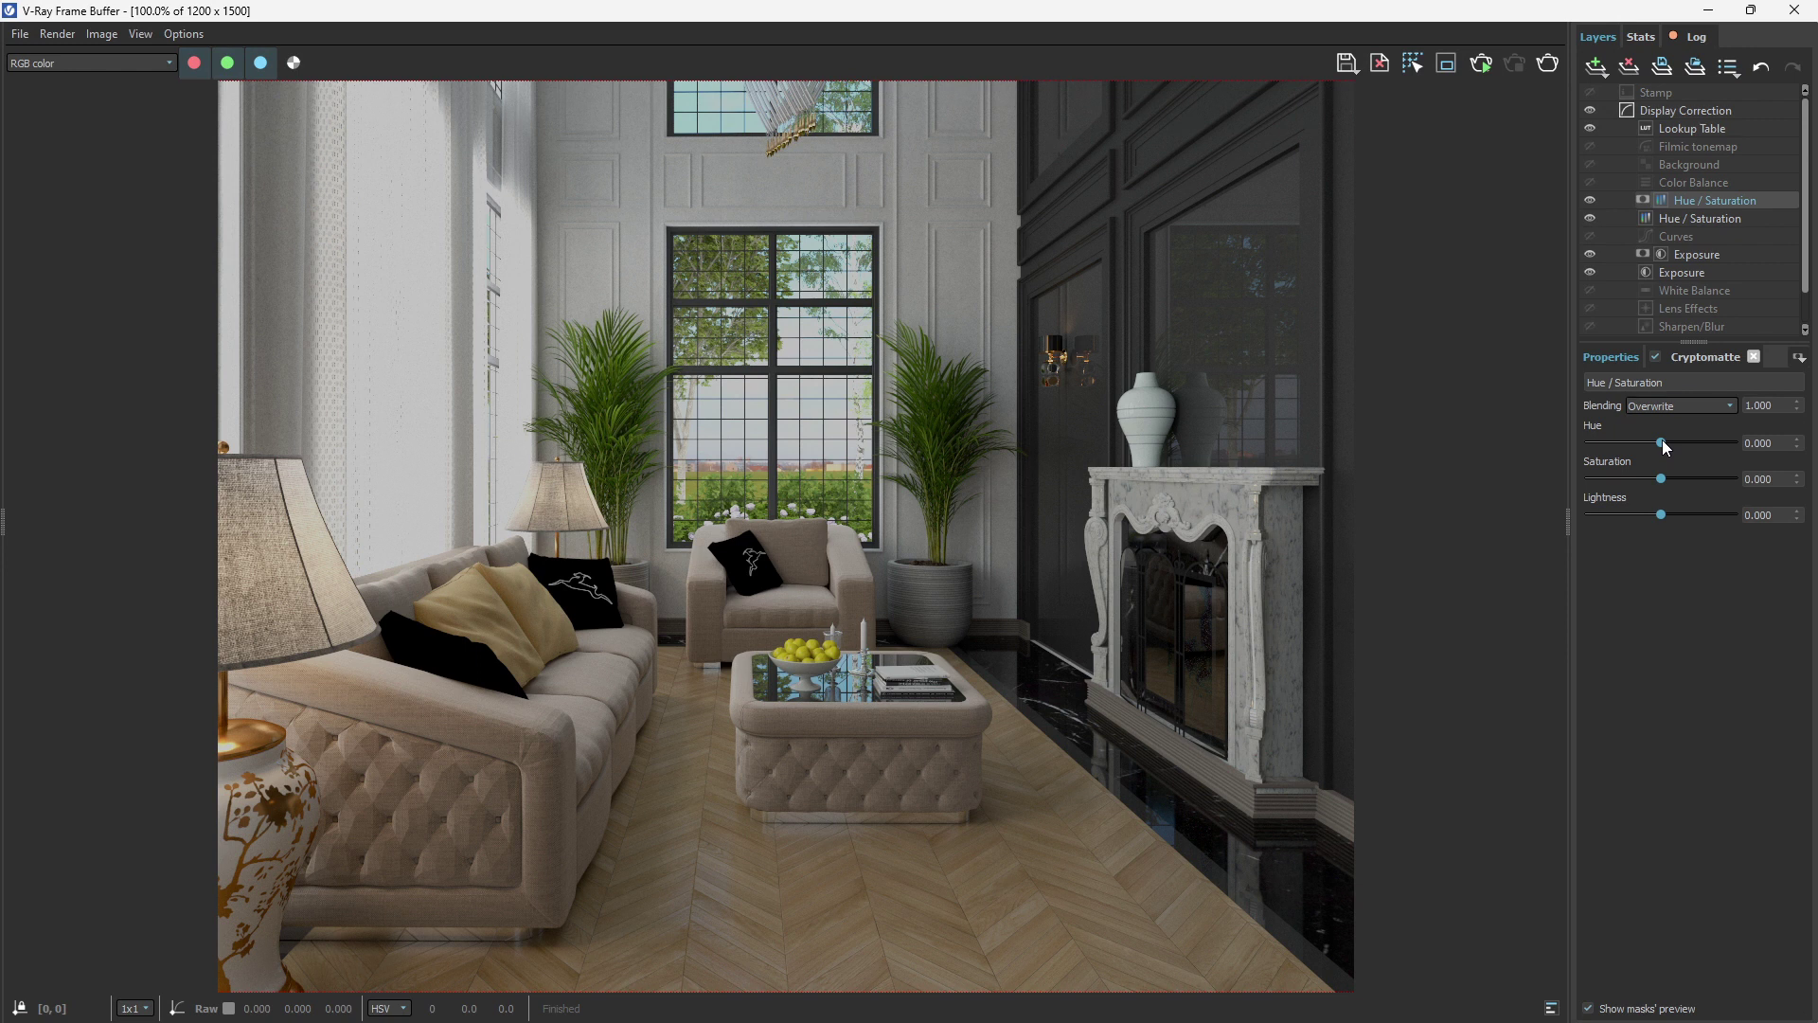
{"action": "left_click_drag", "start_coordinate": [1663, 446], "coordinate": [1598, 445]}
{"action": "scroll", "coordinate": [854, 684], "scroll_direction": "down", "scroll_amount": 1}
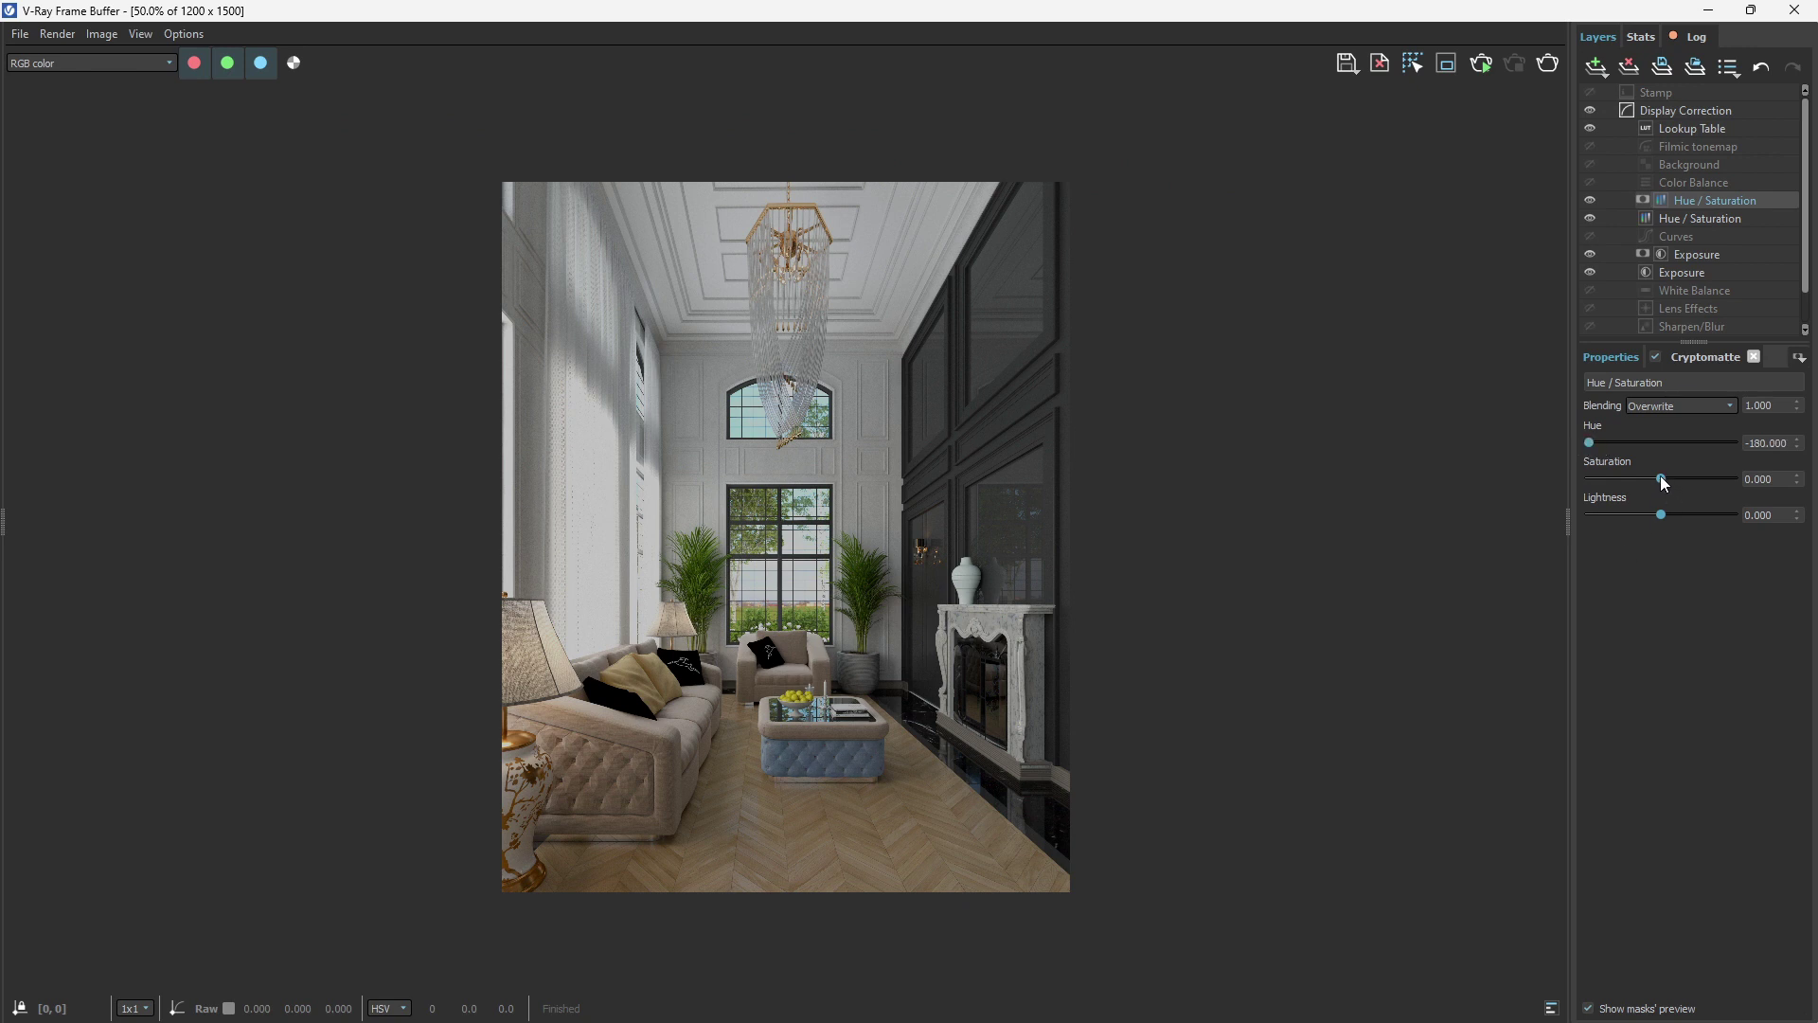
Step: Set the ottoman-masked Hue / Saturation layer's saturation to 0.697 and lightness to -0.026, and enable the Filmic tonemap layer
{"action": "left_click_drag", "start_coordinate": [1662, 479], "coordinate": [1660, 516]}
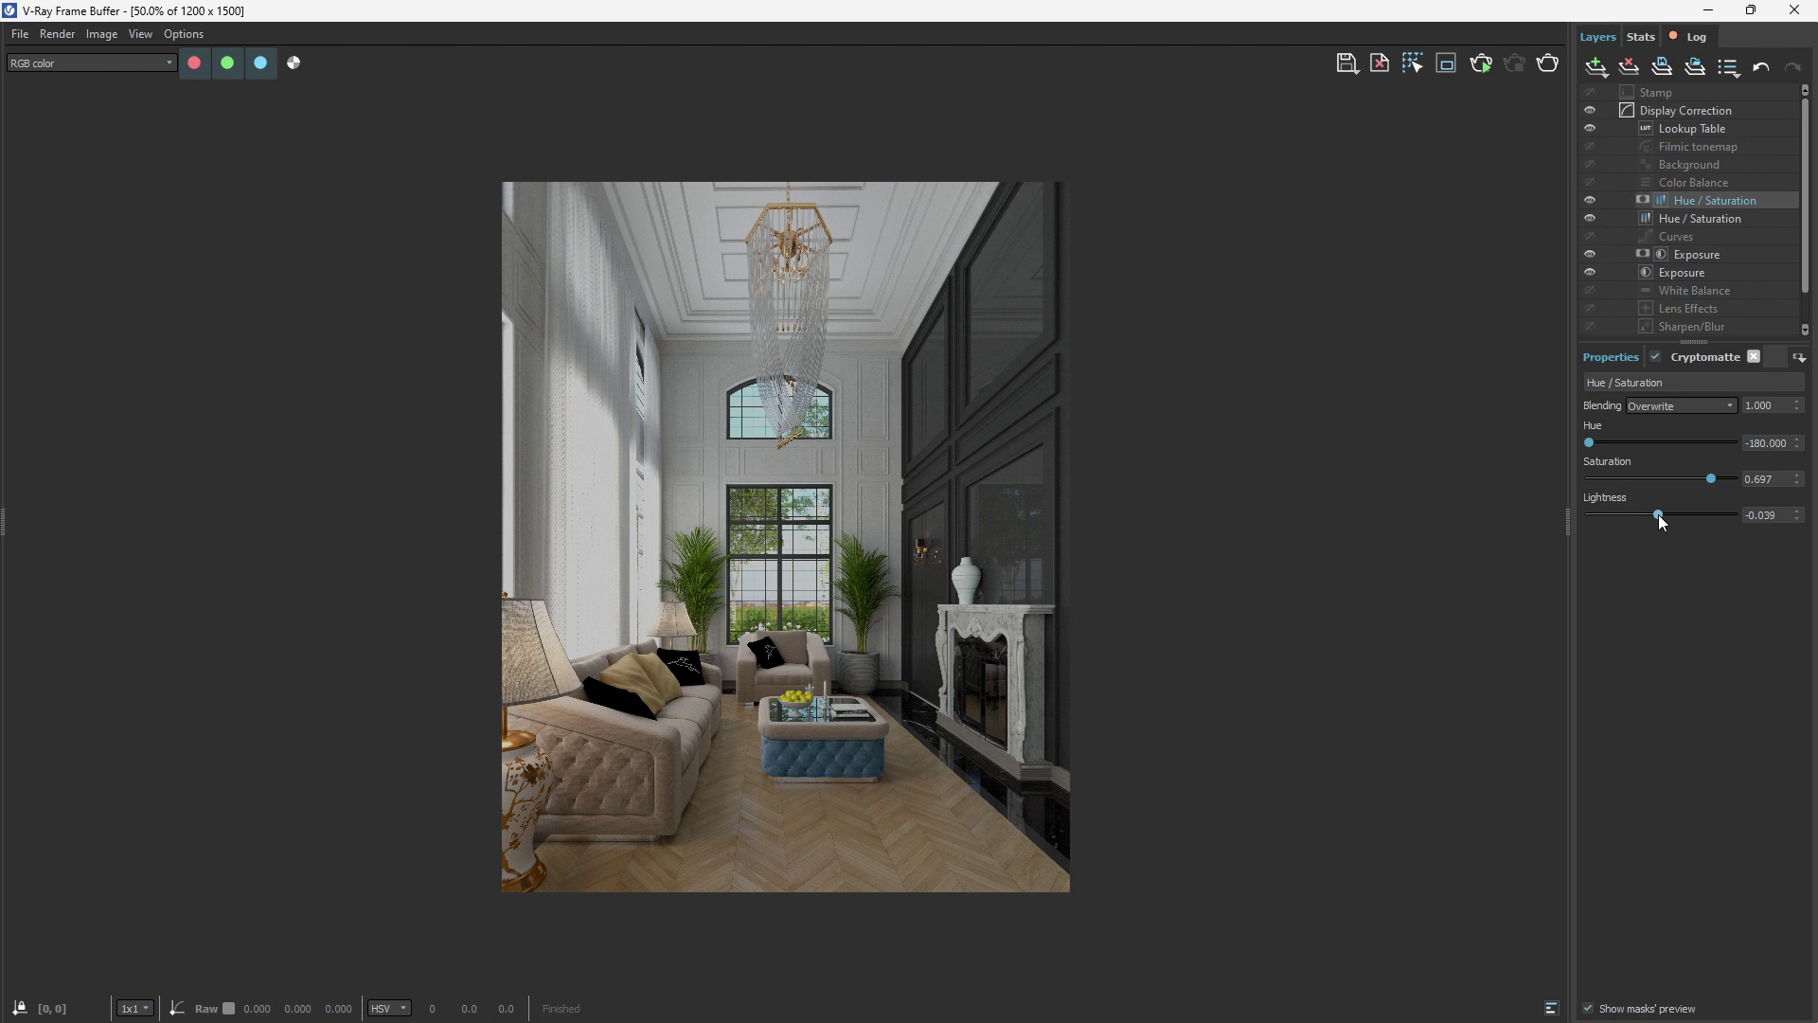
{"action": "left_click", "coordinate": [1591, 145]}
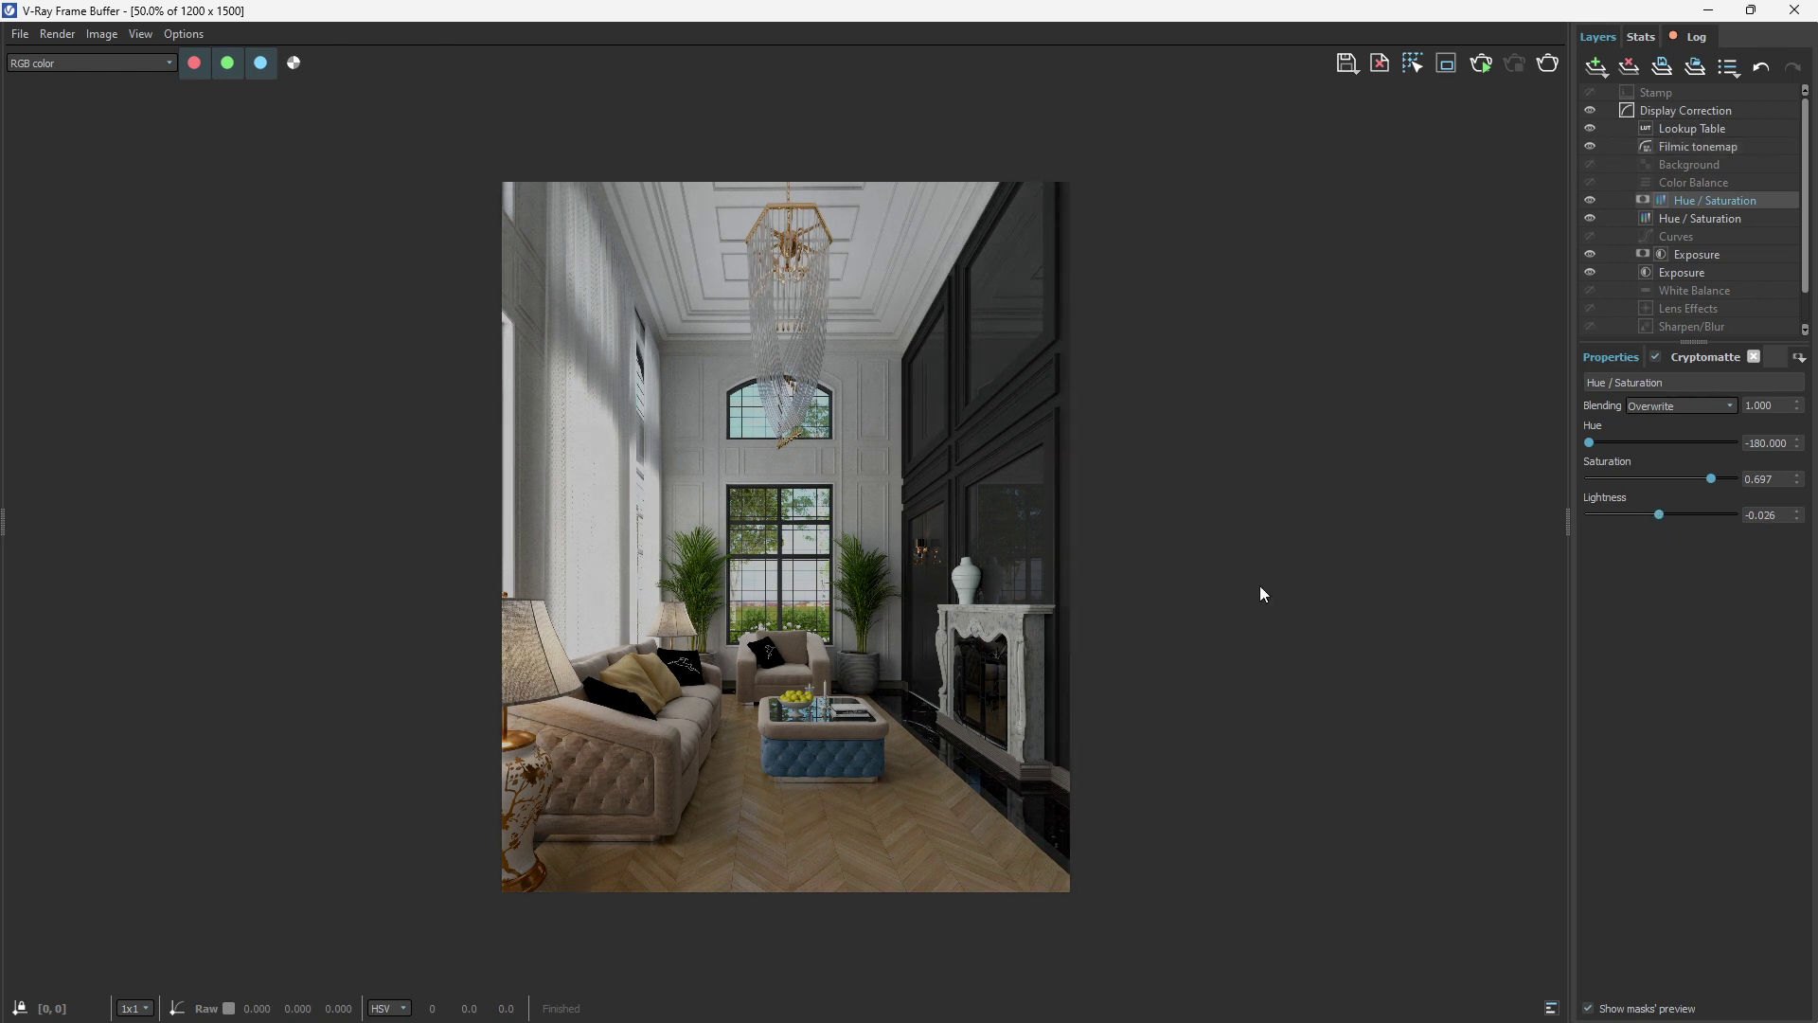
Step: Set the unmasked Exposure layer's exposure to 0.461 and highlight burn to 0.138
{"action": "left_click", "coordinate": [1706, 272]}
{"action": "left_click", "coordinate": [1665, 440]}
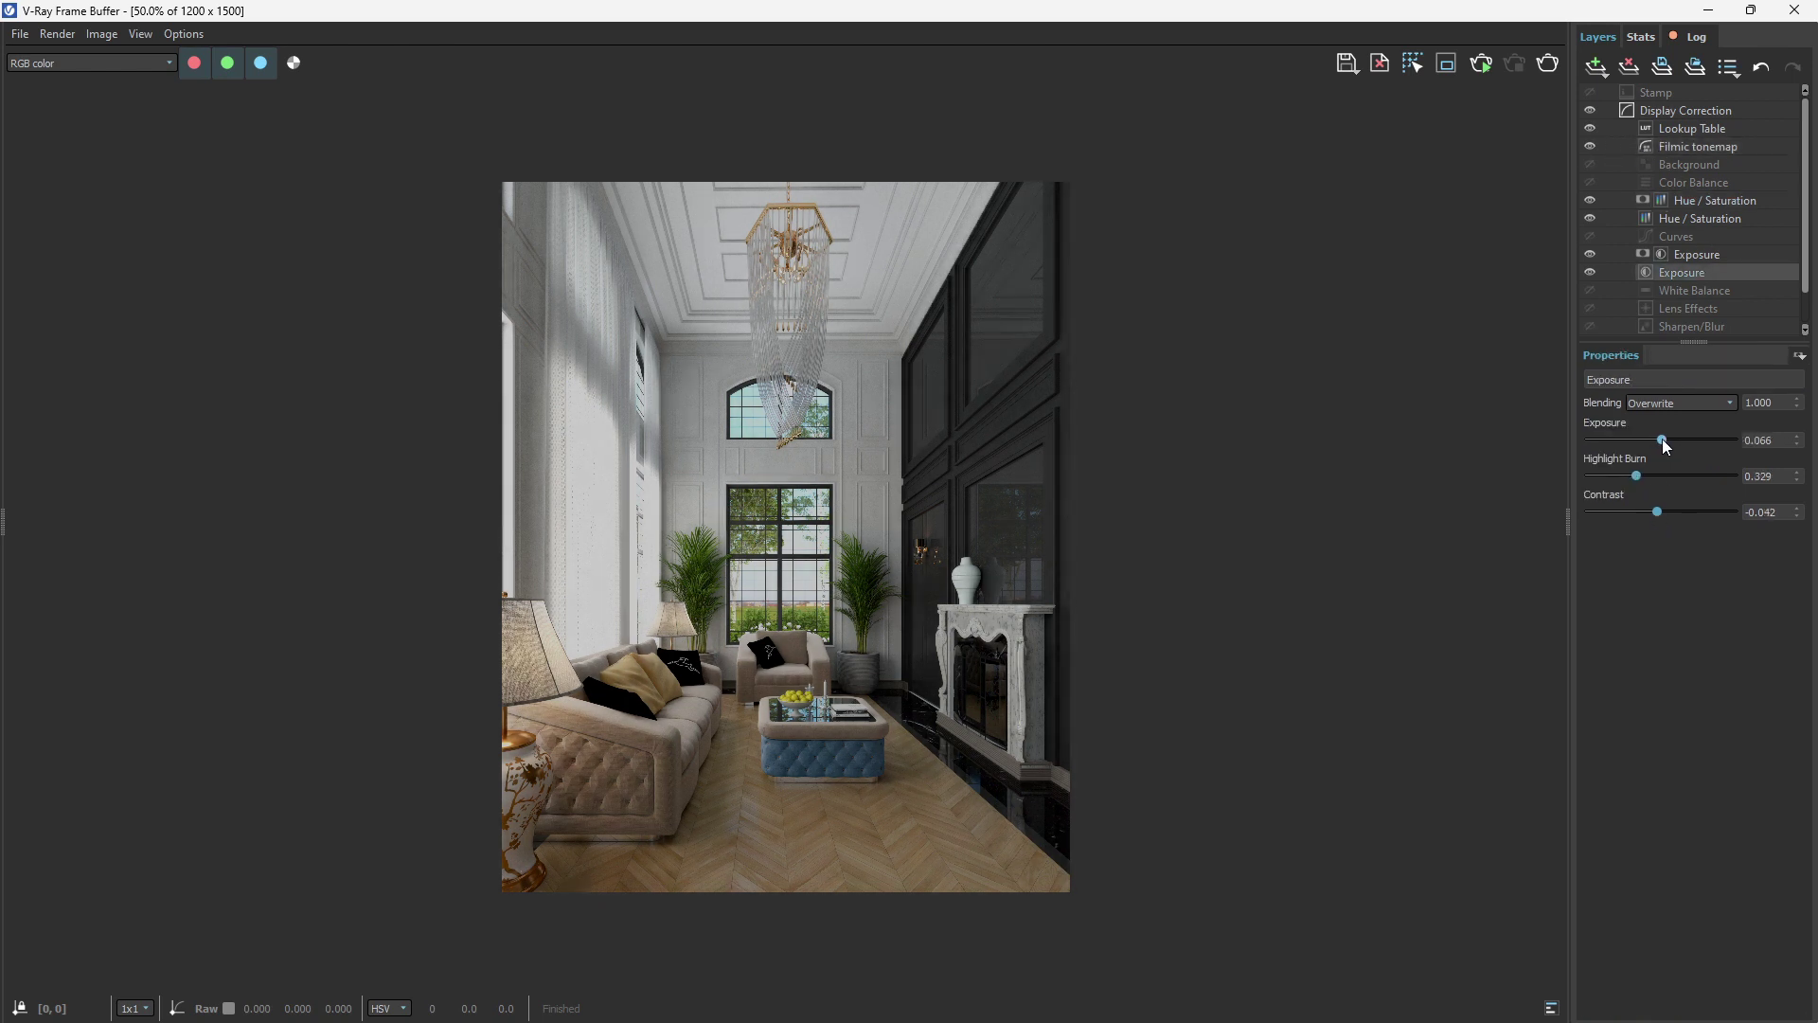
{"action": "left_click_drag", "start_coordinate": [1637, 475], "coordinate": [1610, 485]}
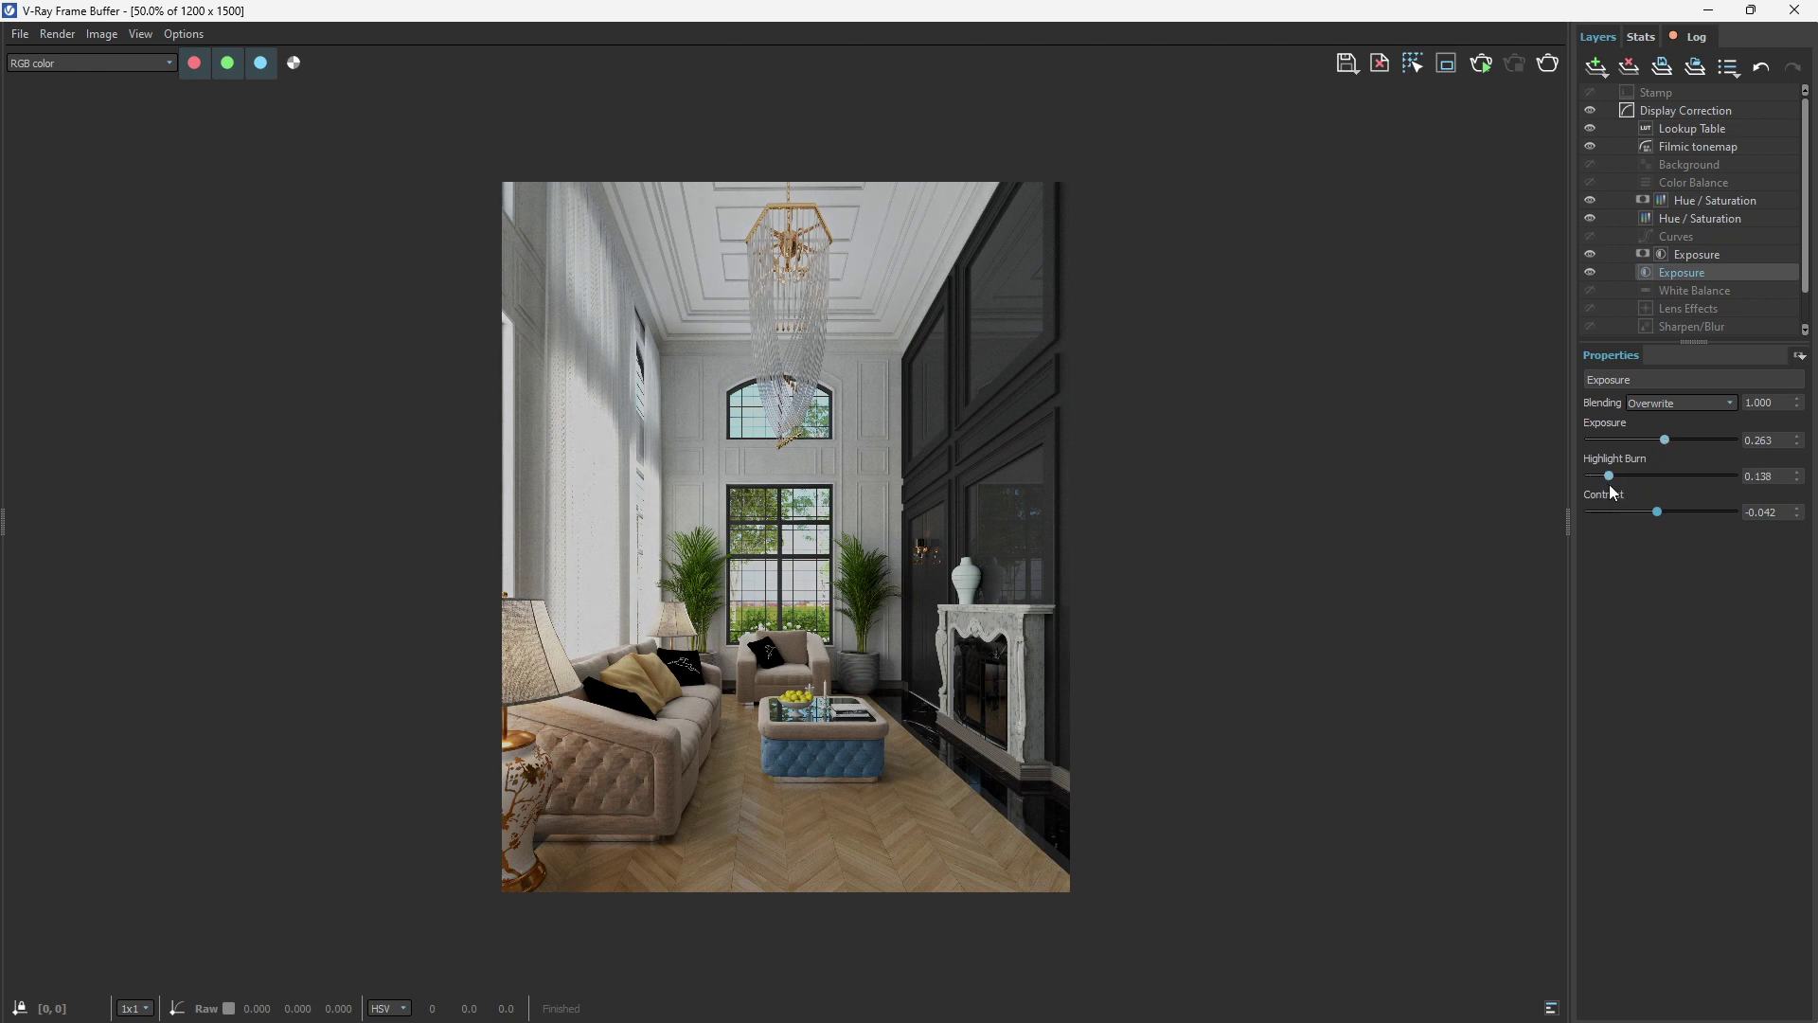
{"action": "left_click", "coordinate": [1668, 440]}
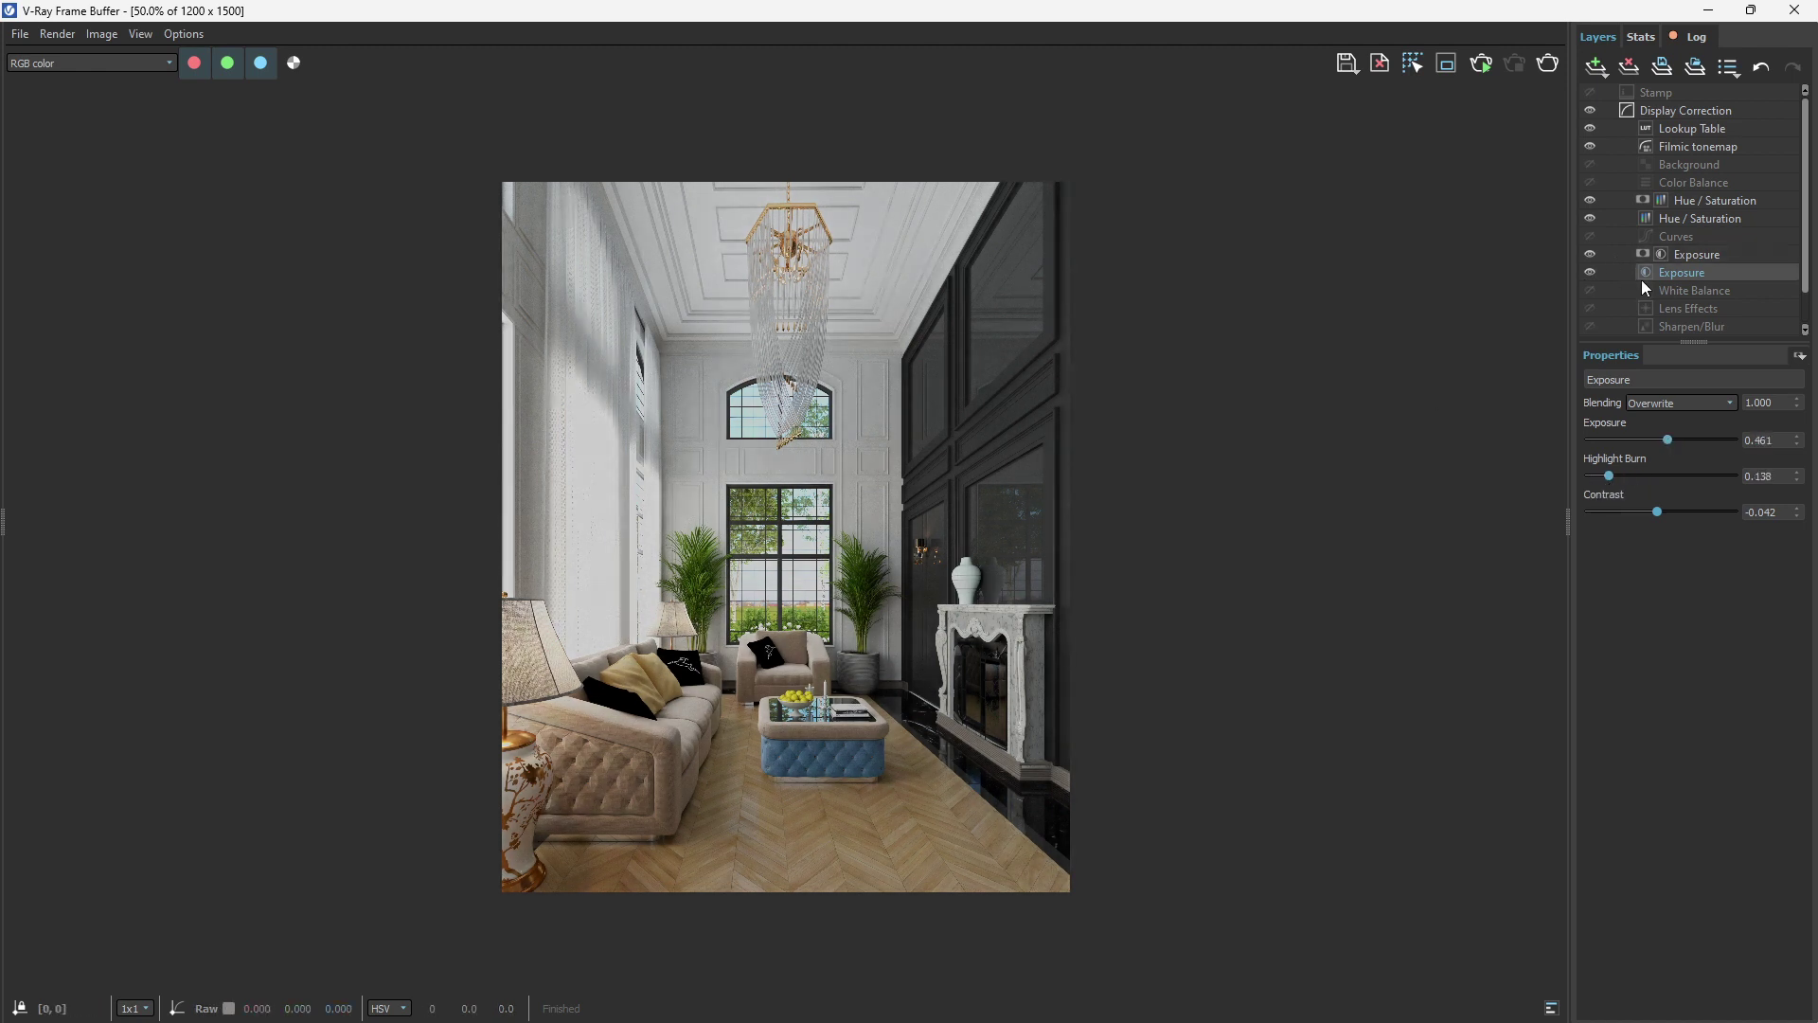
Step: Enable the Lens Effects, Sharpen/Blur and Denoiser layers
{"action": "scroll", "coordinate": [1591, 275], "scroll_direction": "down", "scroll_amount": 1}
{"action": "left_click", "coordinate": [1591, 273]}
{"action": "left_click", "coordinate": [1590, 291]}
{"action": "left_click", "coordinate": [1591, 309]}
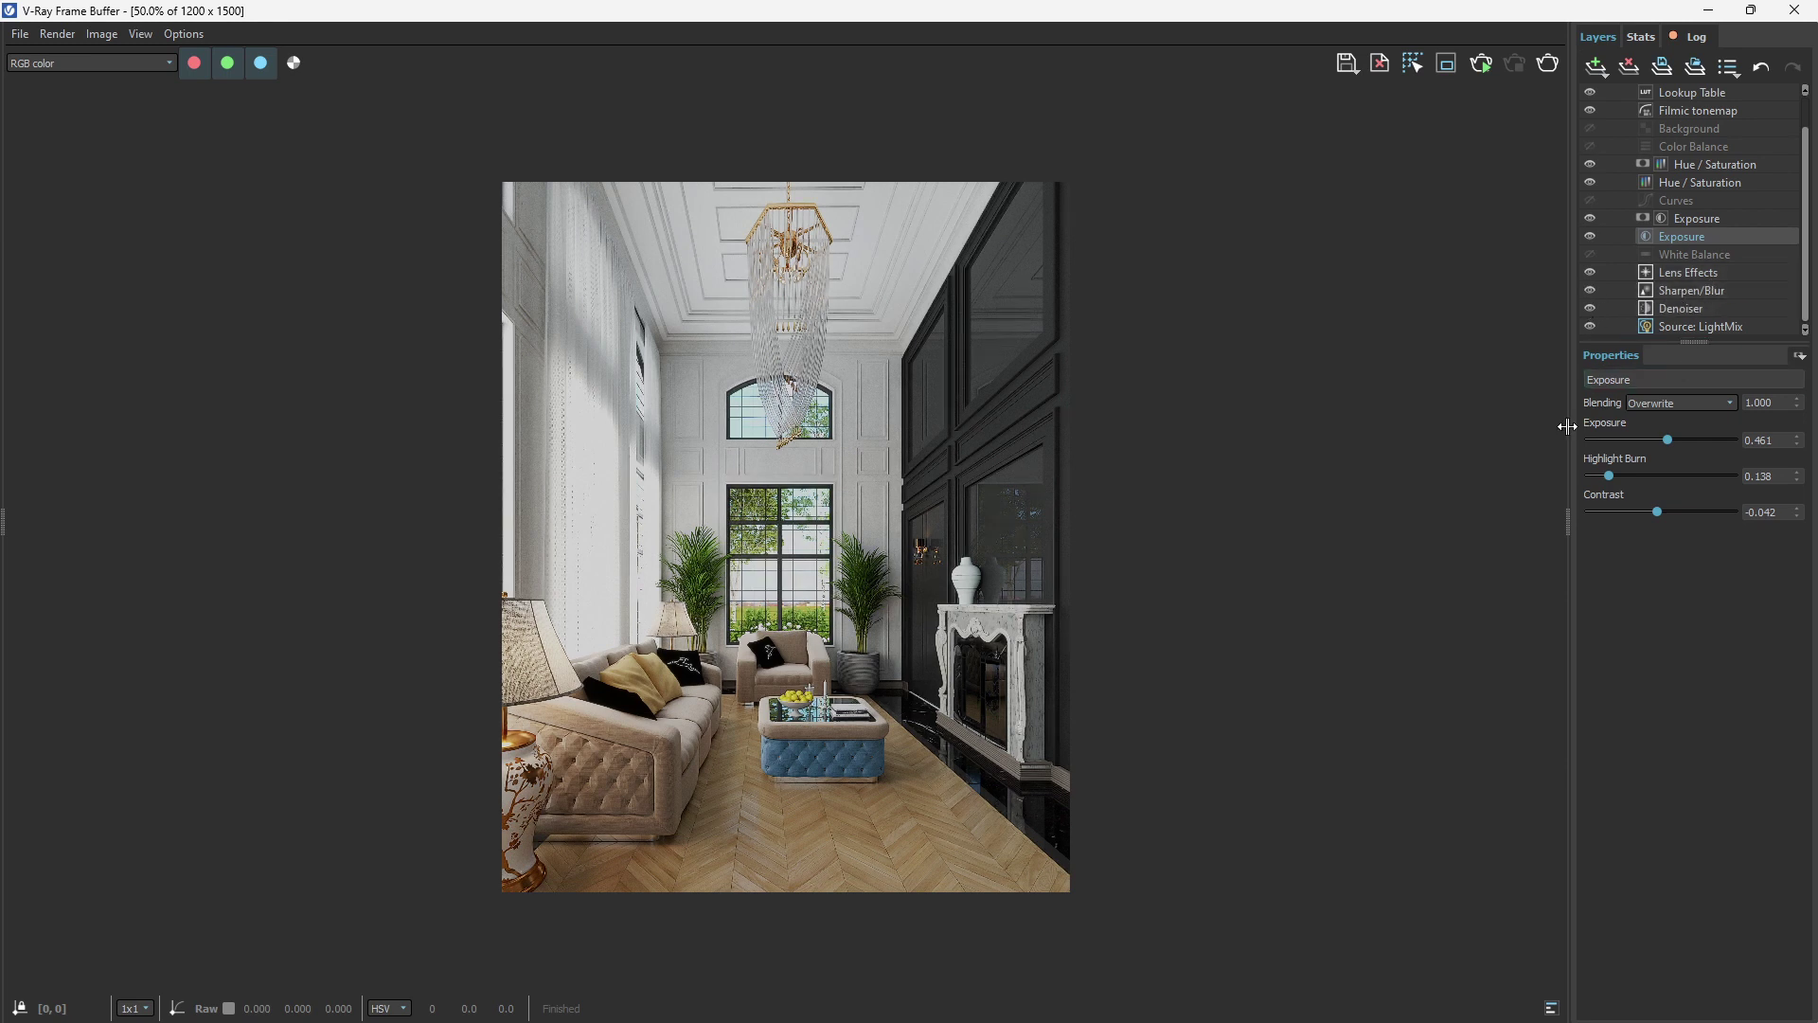
Step: Set the unmasked Exposure layer's exposure to 0.329
{"action": "left_click", "coordinate": [1662, 440]}
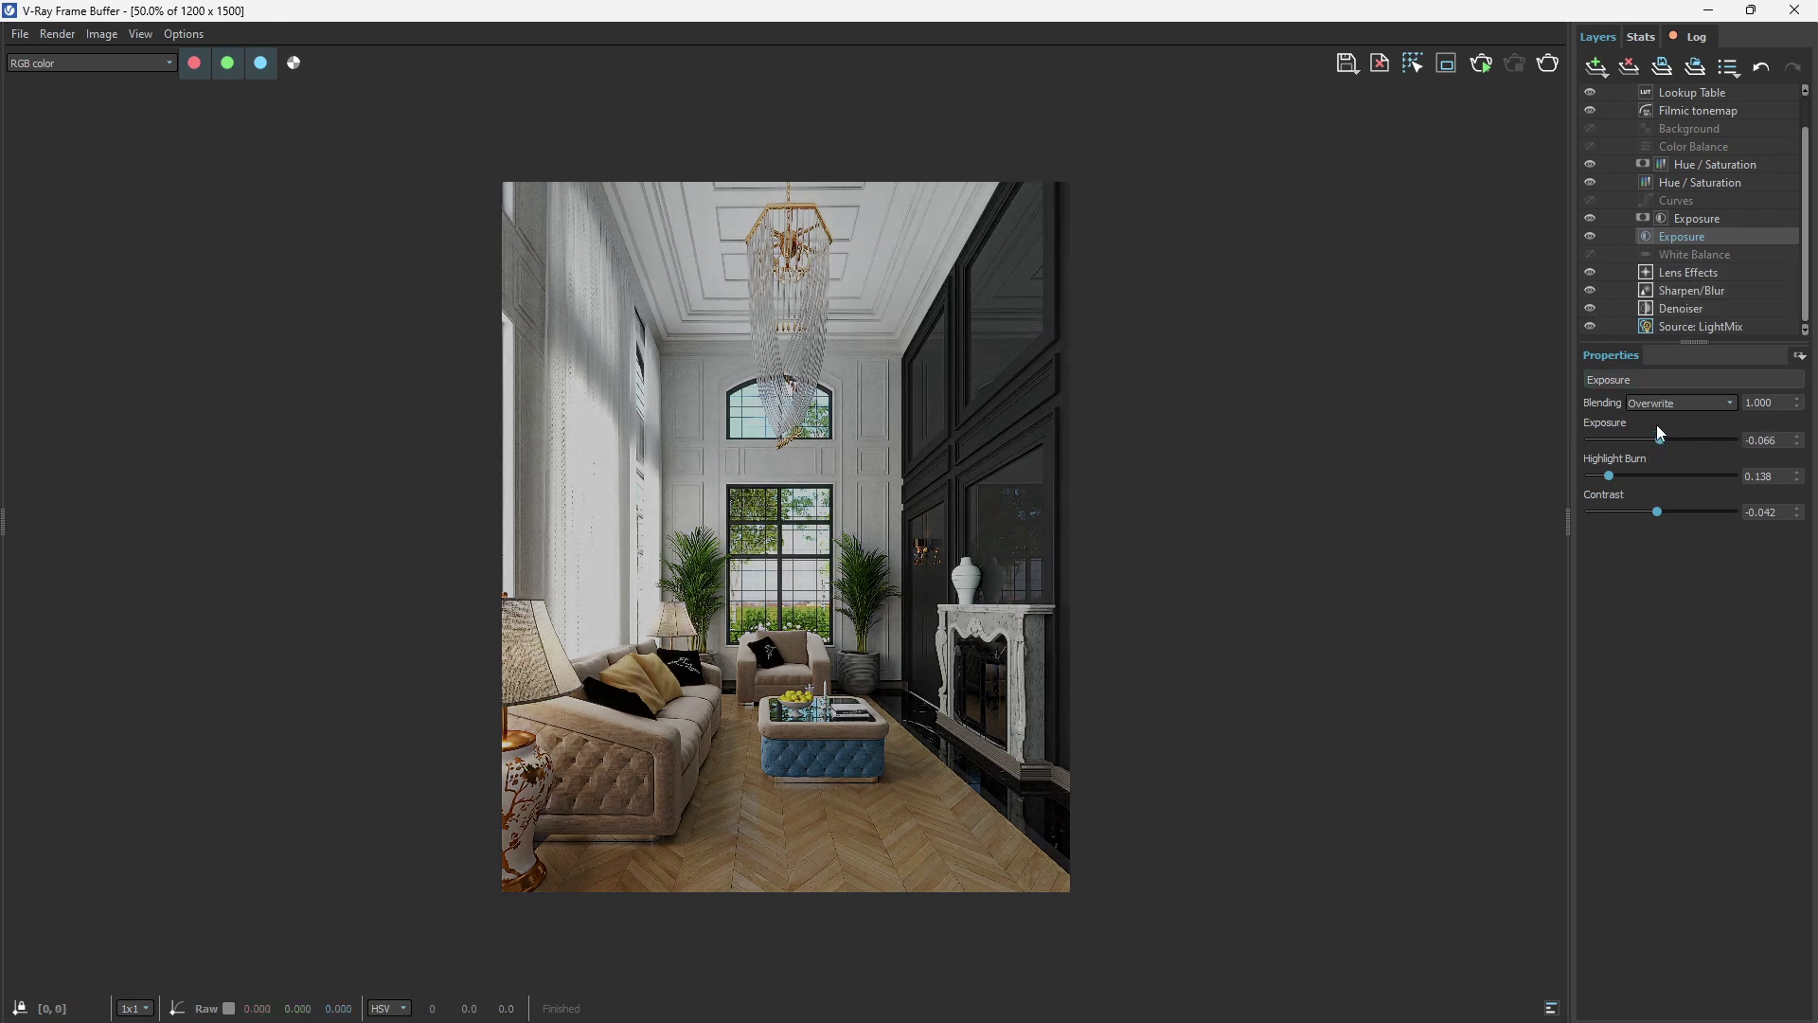
{"action": "left_click", "coordinate": [1659, 438]}
{"action": "left_click", "coordinate": [1667, 438]}
{"action": "scroll", "coordinate": [827, 740], "scroll_direction": "up", "scroll_amount": 1}
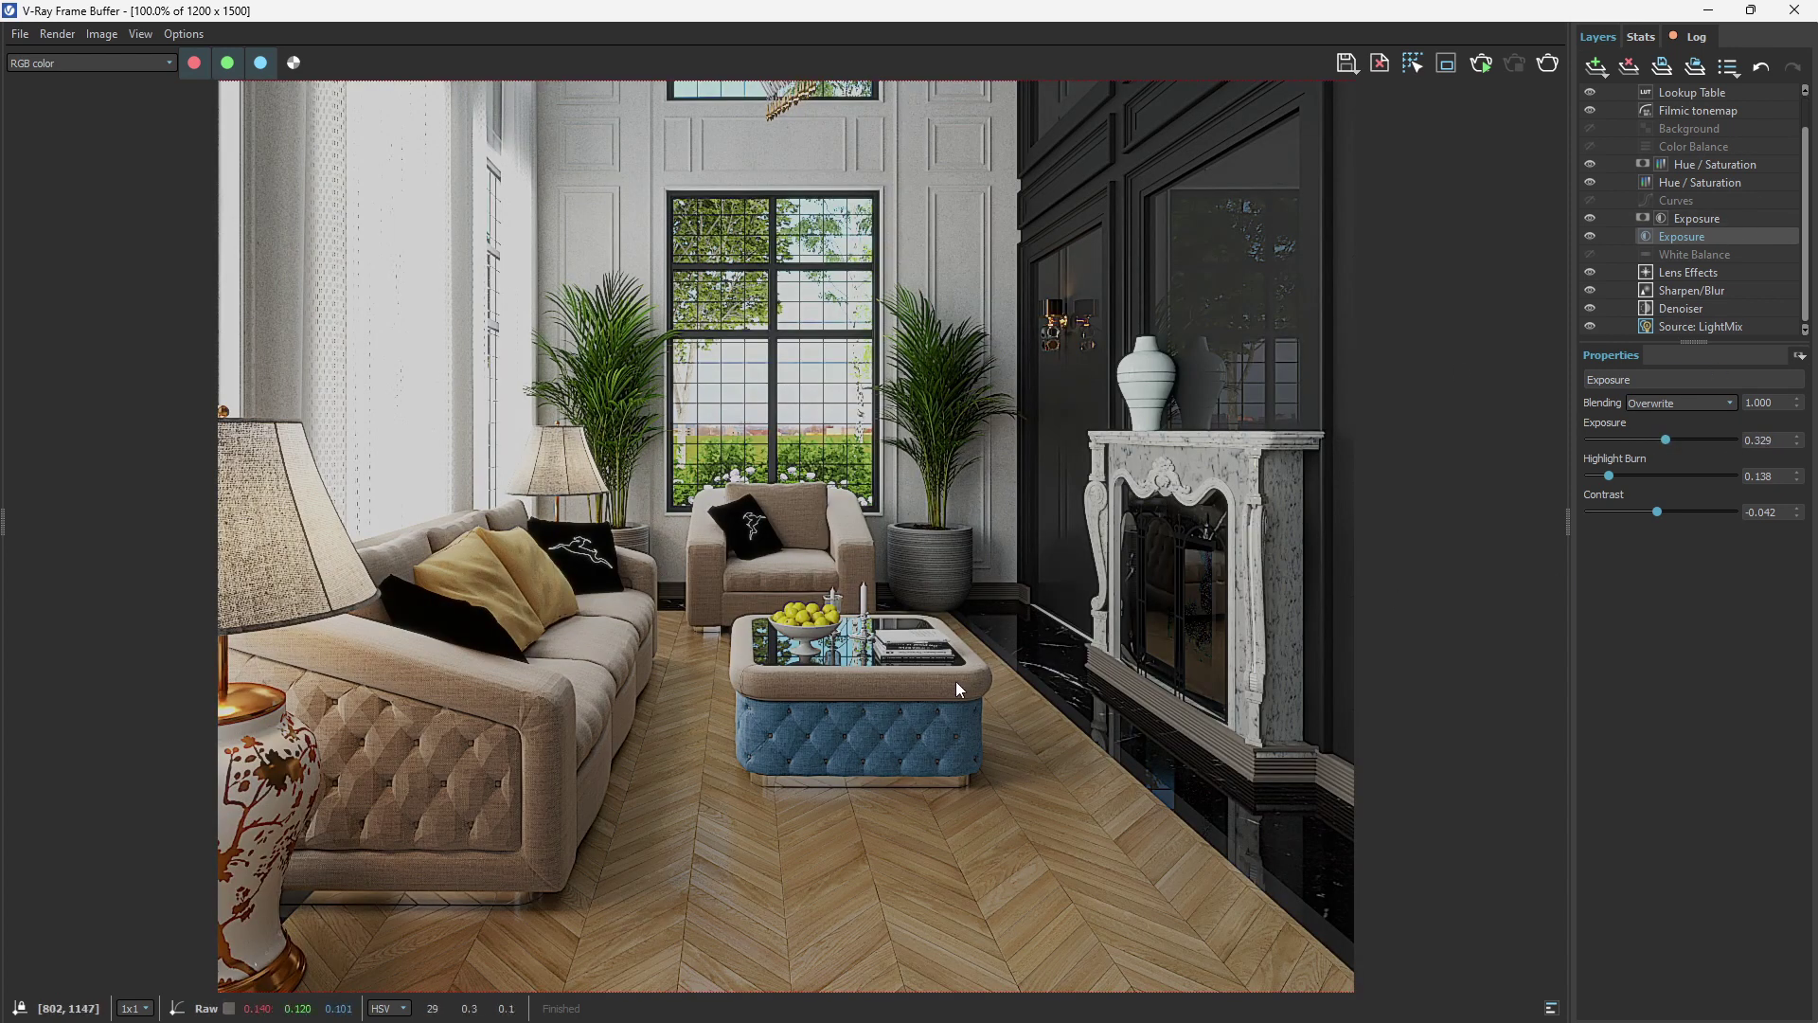
Step: Add the sofa's outer frame and tufted side panel to the Cryptomatte mask of the ottoman's Hue / Saturation layer
{"action": "left_click", "coordinate": [1703, 163]}
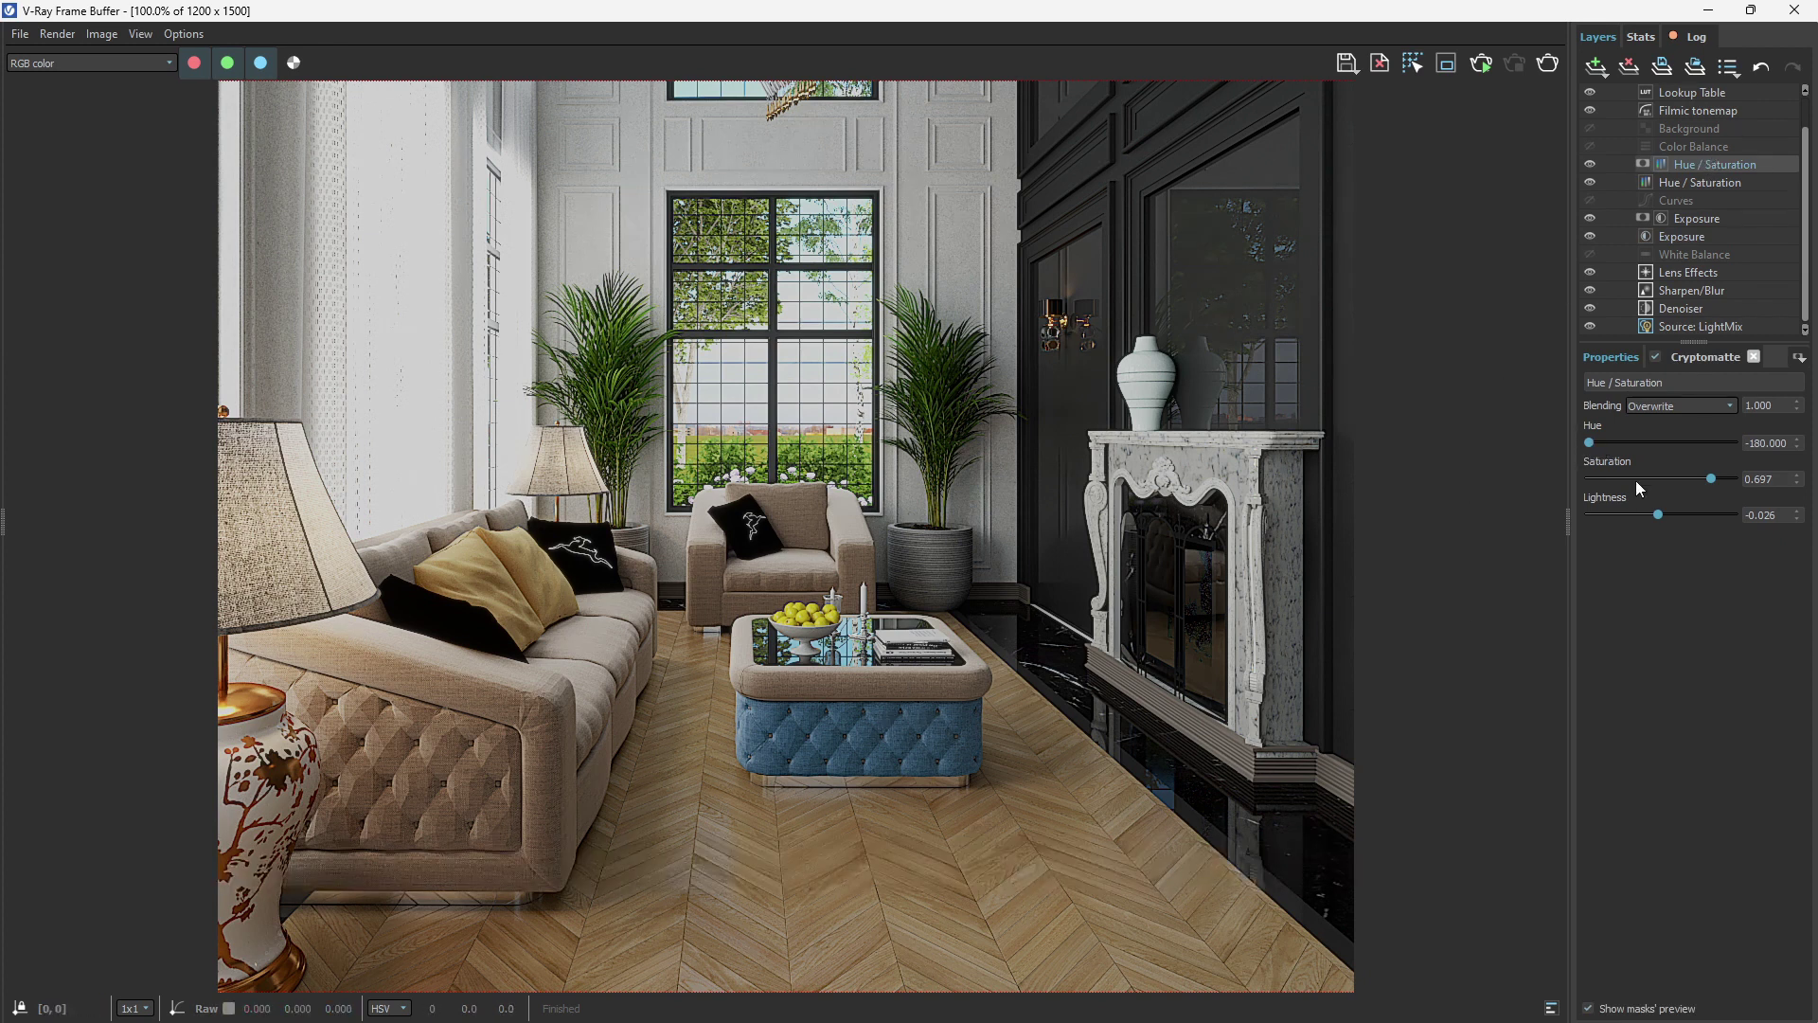
{"action": "left_click", "coordinate": [1707, 357]}
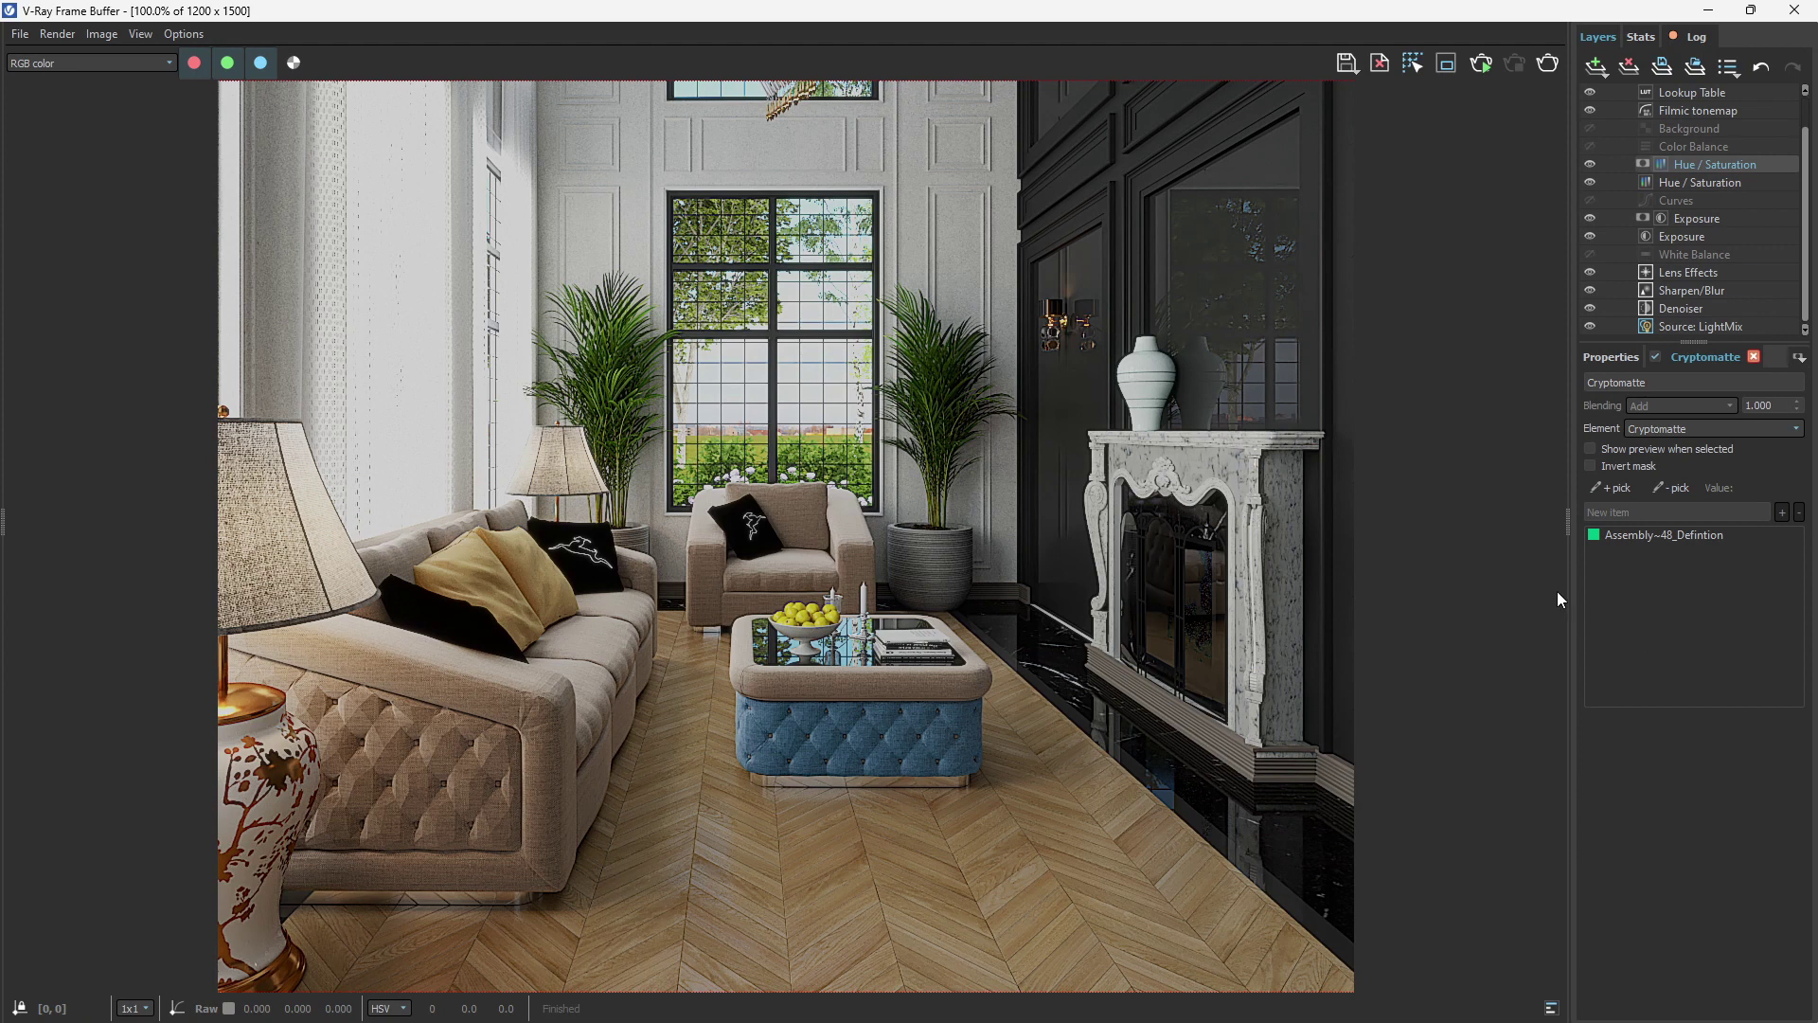
{"action": "left_click", "coordinate": [1614, 489]}
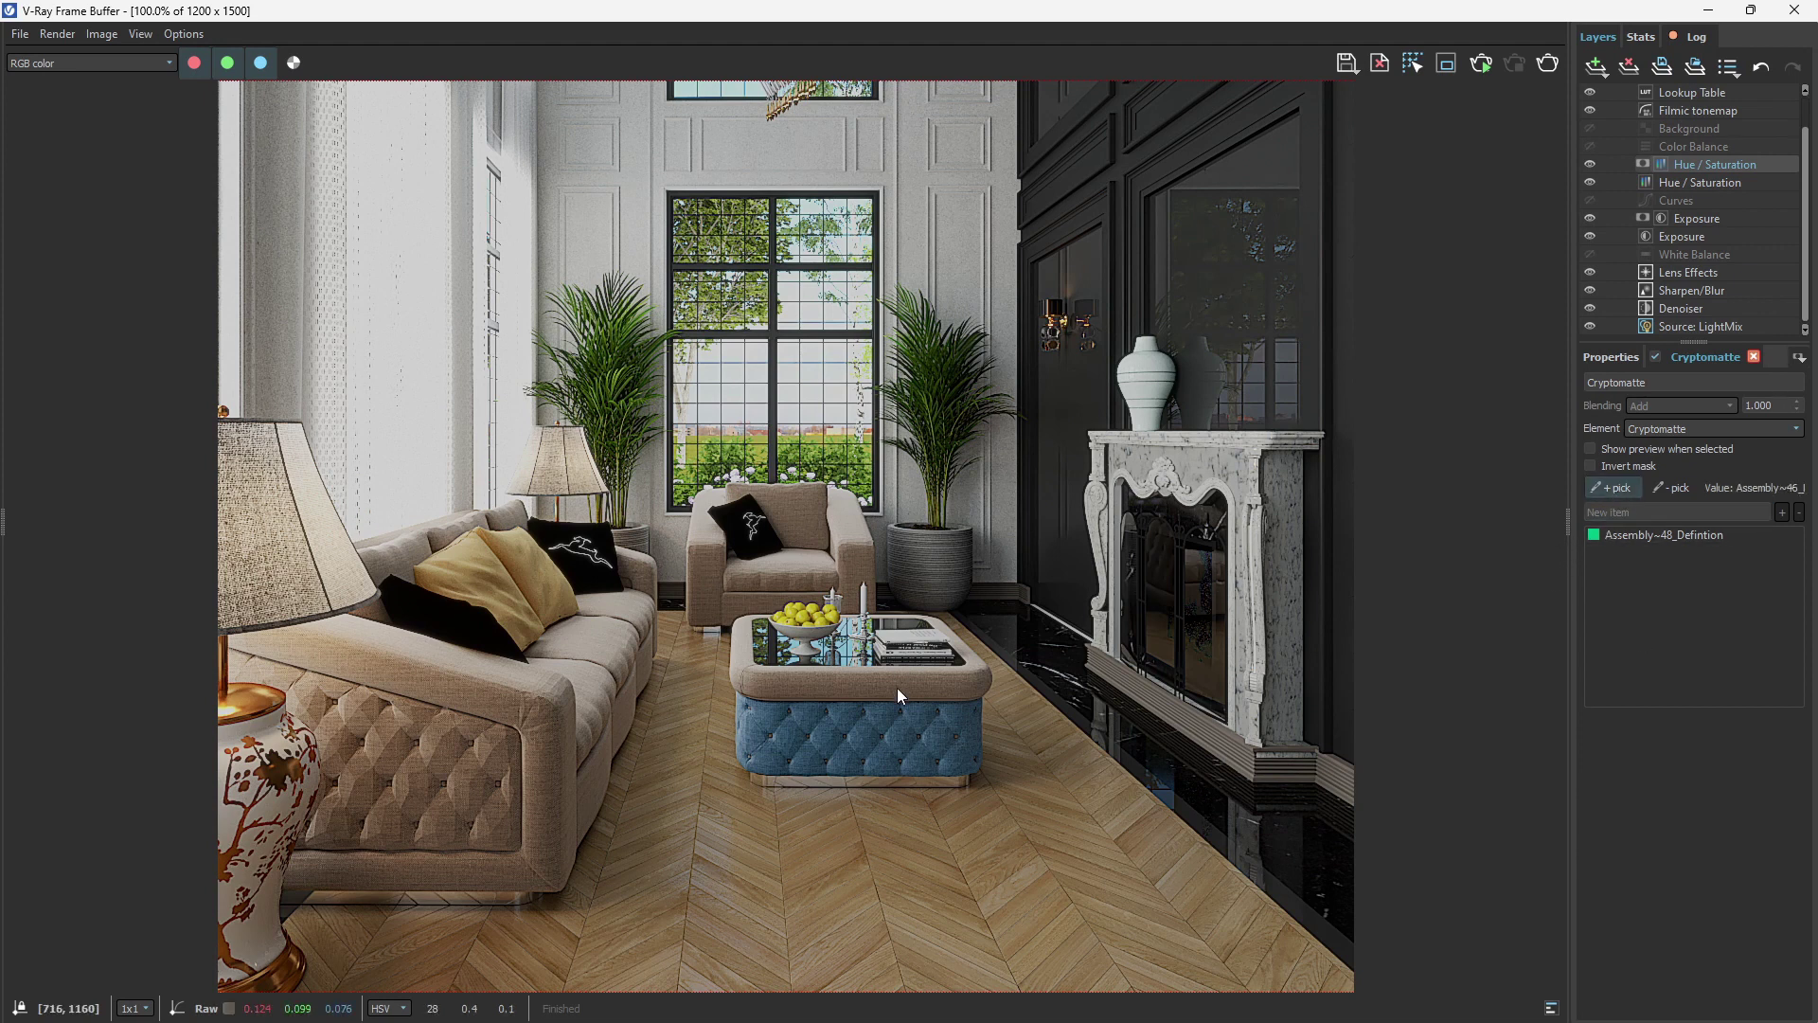
{"action": "scroll", "coordinate": [919, 714], "scroll_direction": "down", "scroll_amount": 3}
{"action": "scroll", "coordinate": [736, 765], "scroll_direction": "up", "scroll_amount": 3}
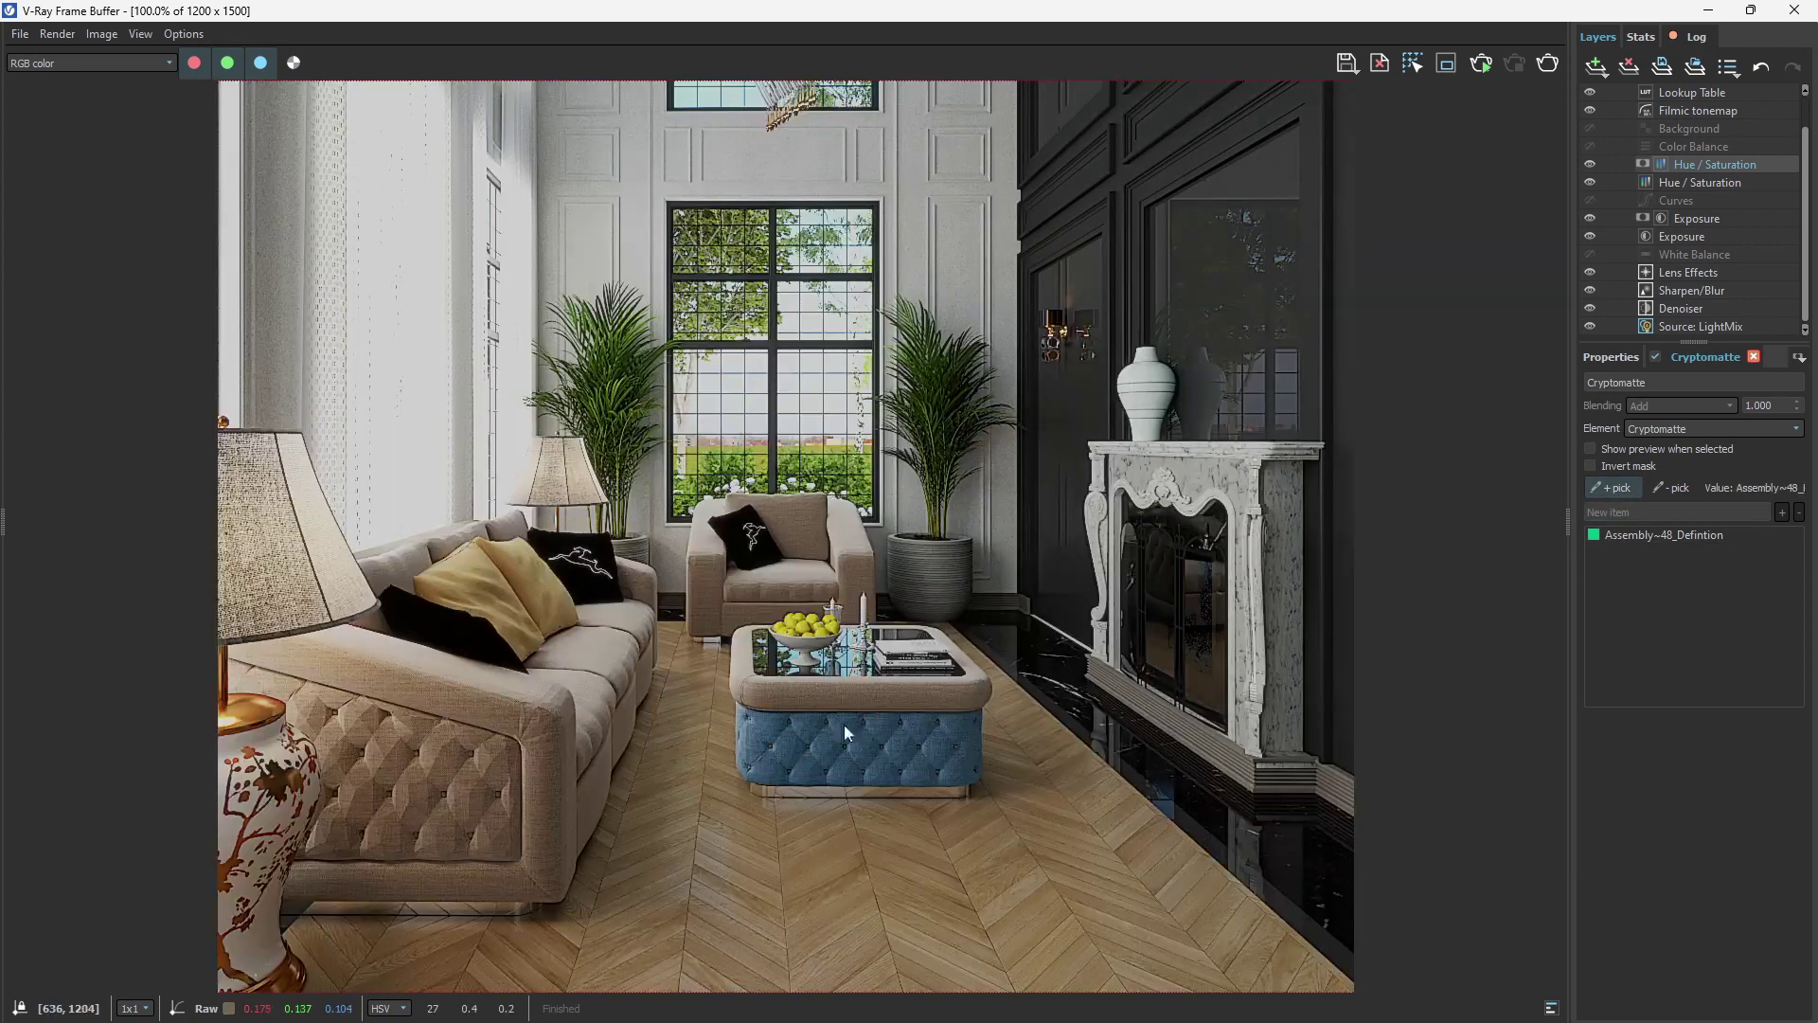
{"action": "left_click", "coordinate": [548, 779]}
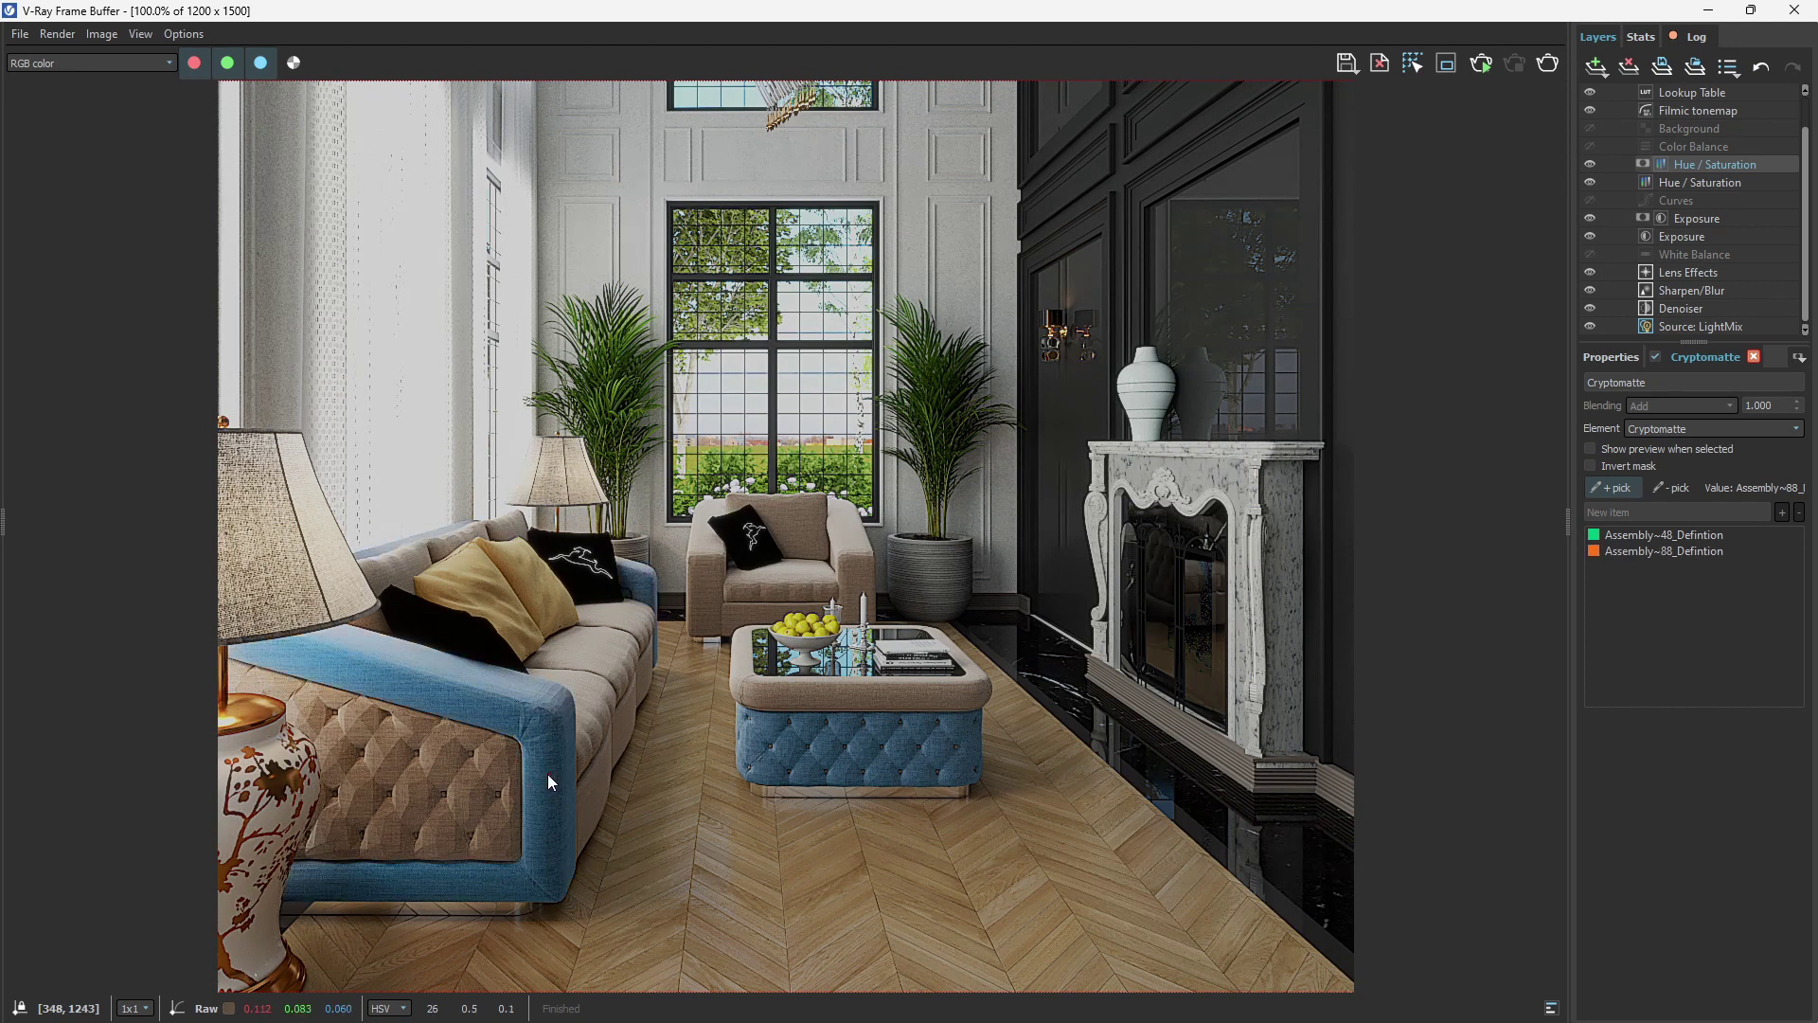
{"action": "left_click", "coordinate": [490, 783]}
Step: Add the armchair's arms and front base to the same Cryptomatte mask
{"action": "scroll", "coordinate": [478, 771], "scroll_direction": "down", "scroll_amount": 3}
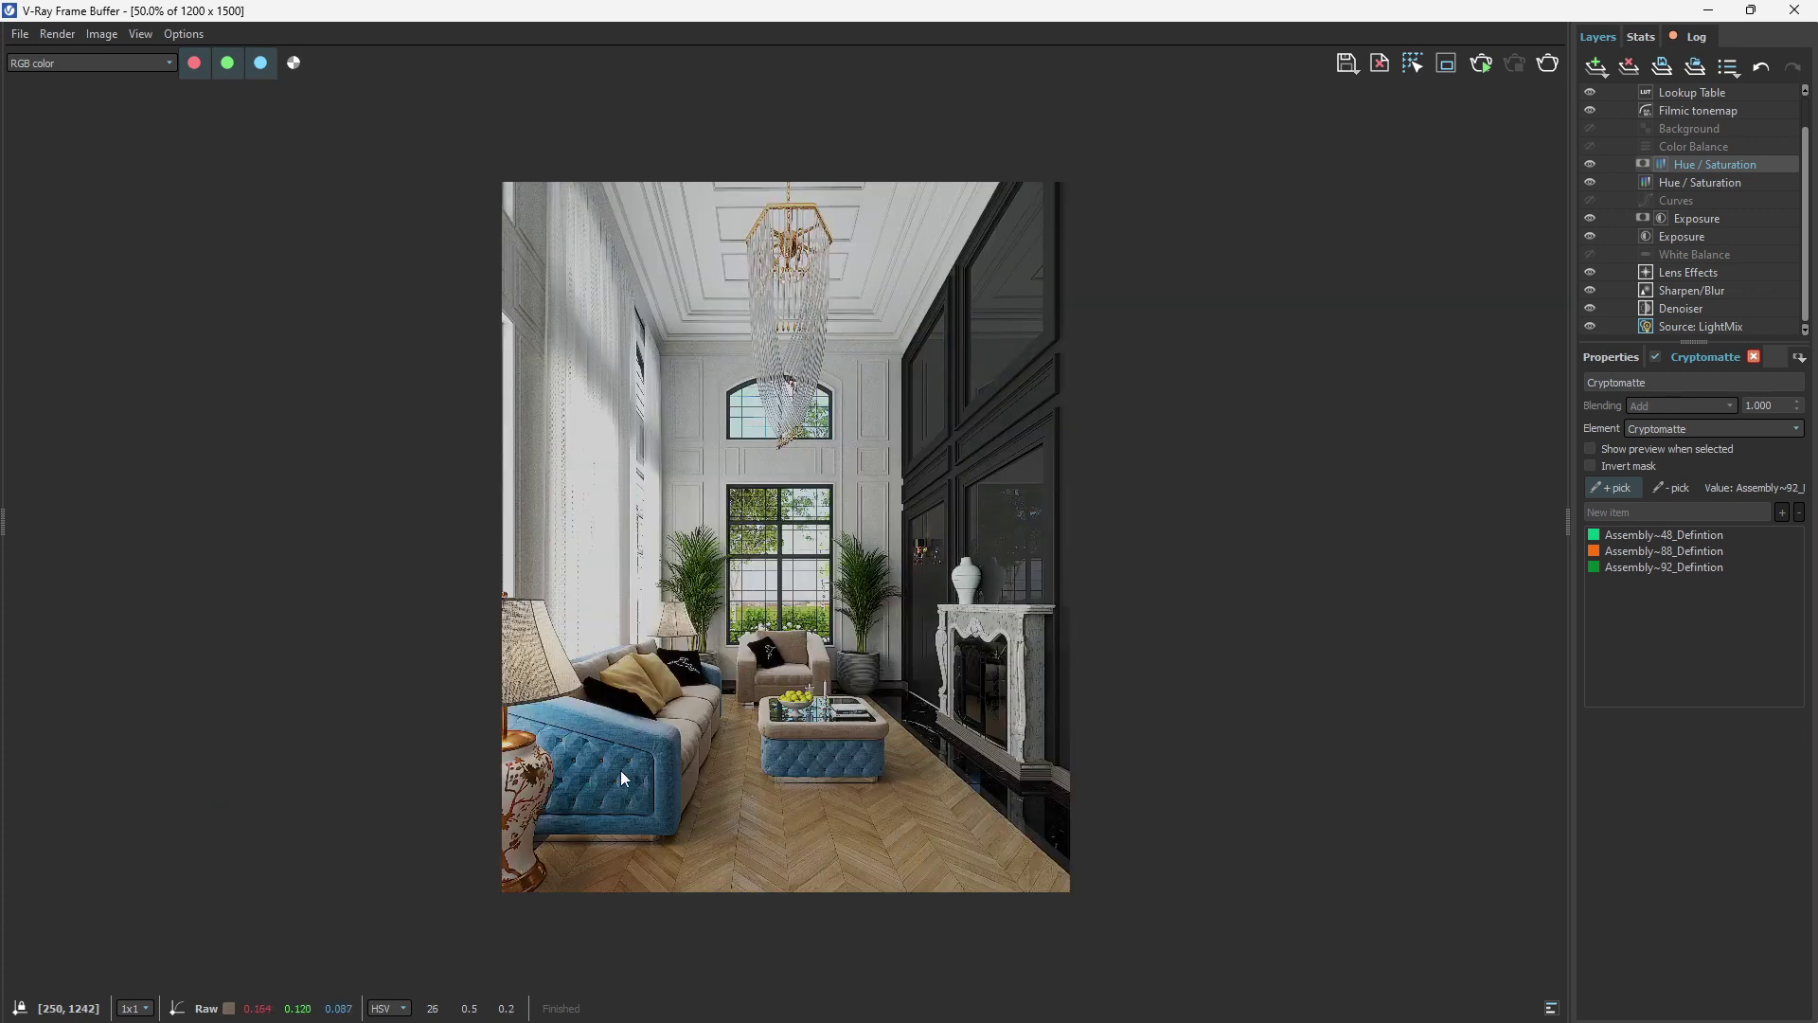
{"action": "scroll", "coordinate": [622, 769], "scroll_direction": "up", "scroll_amount": 3}
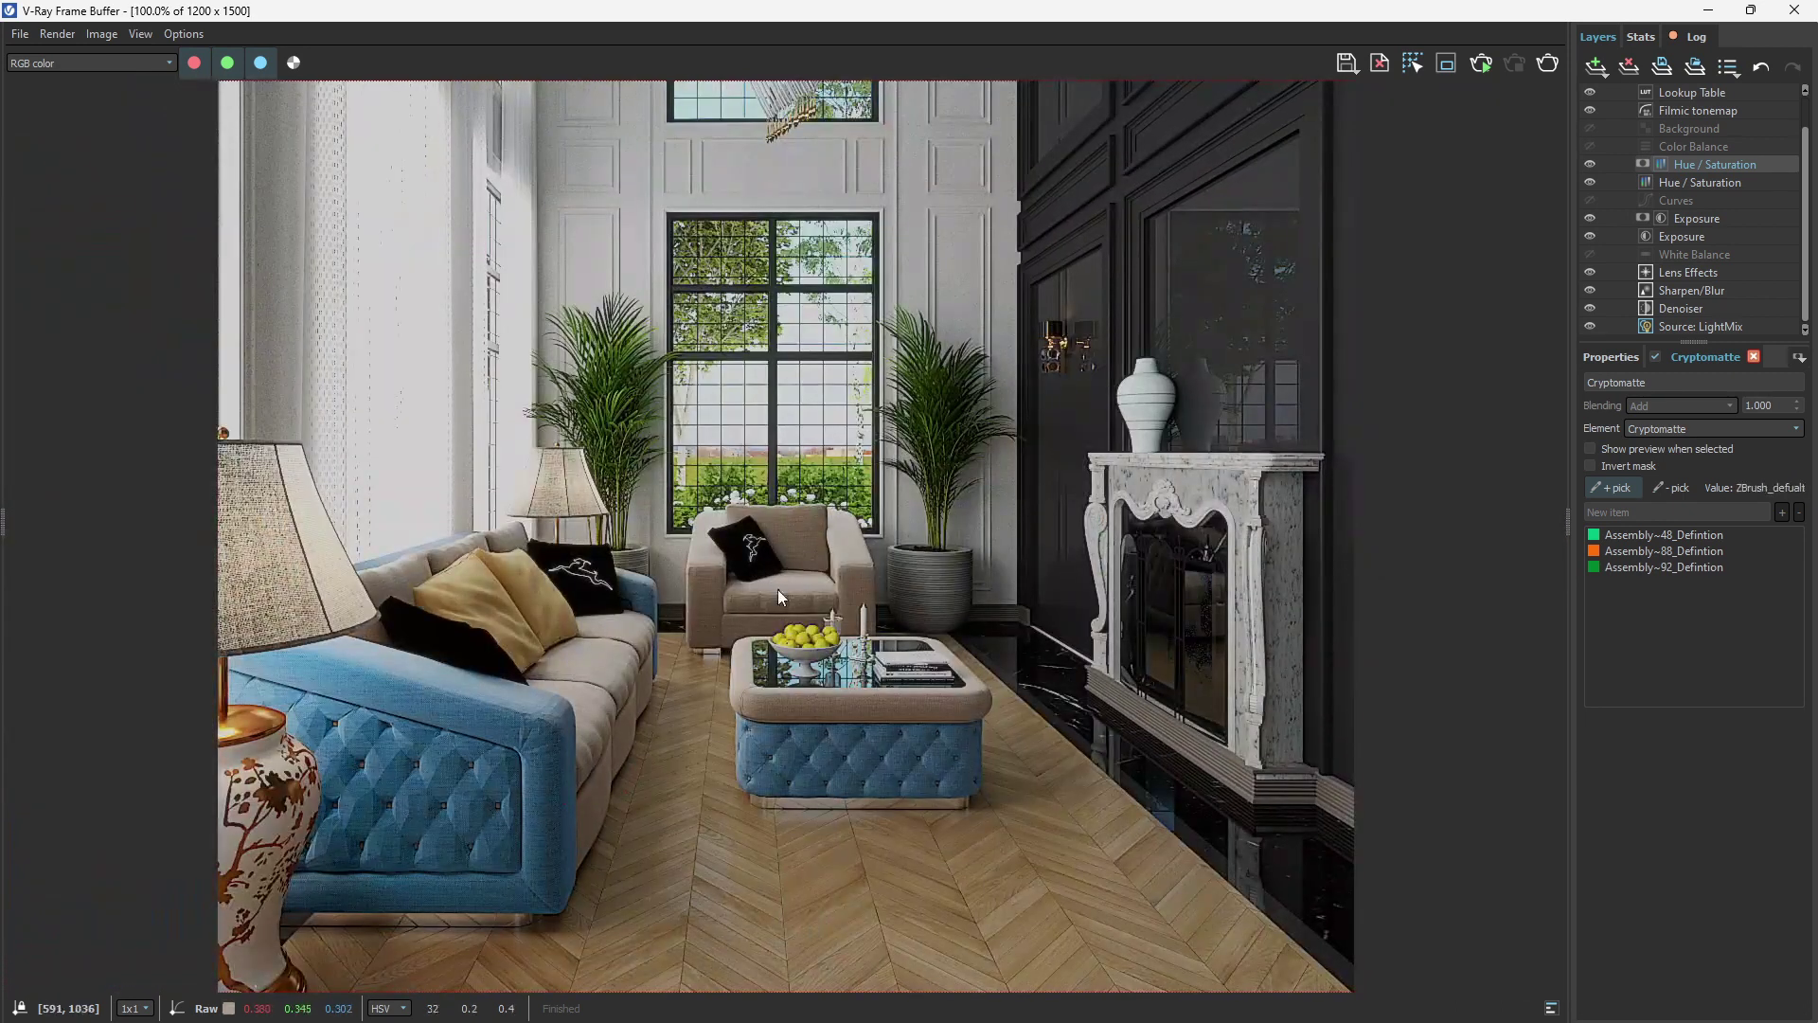
{"action": "left_click", "coordinate": [851, 566]}
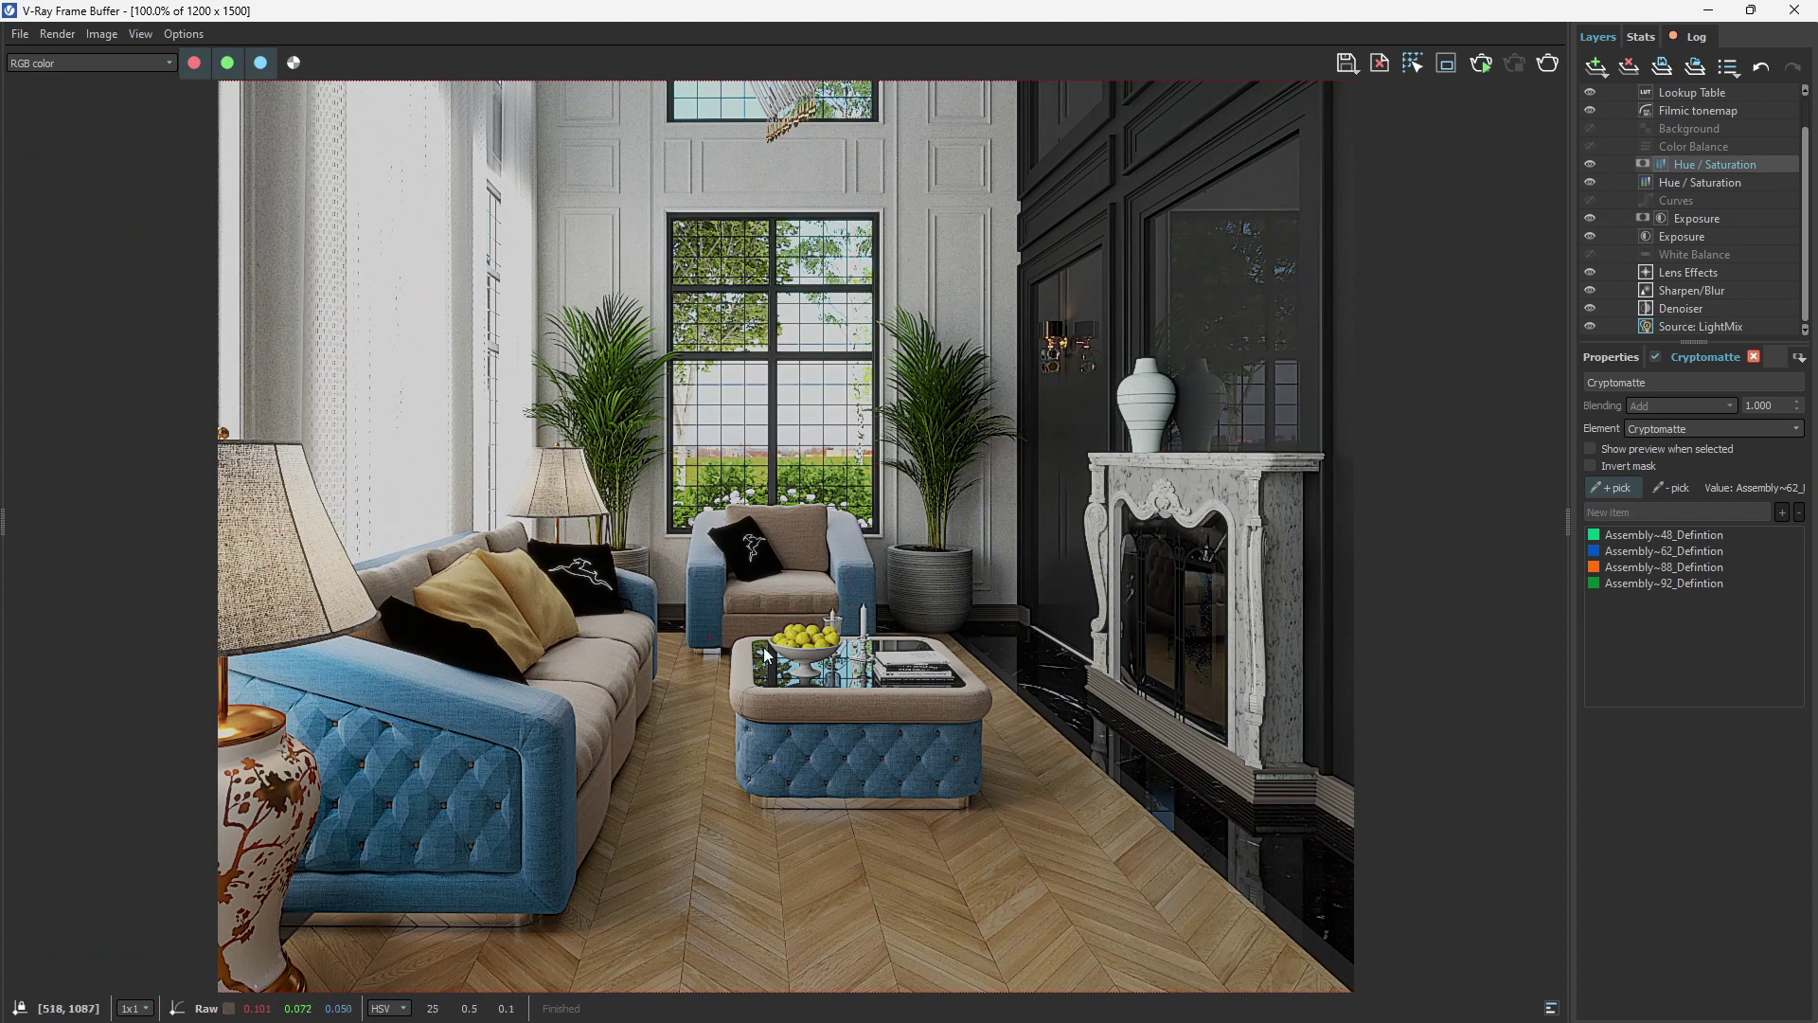
{"action": "left_click", "coordinate": [764, 606]}
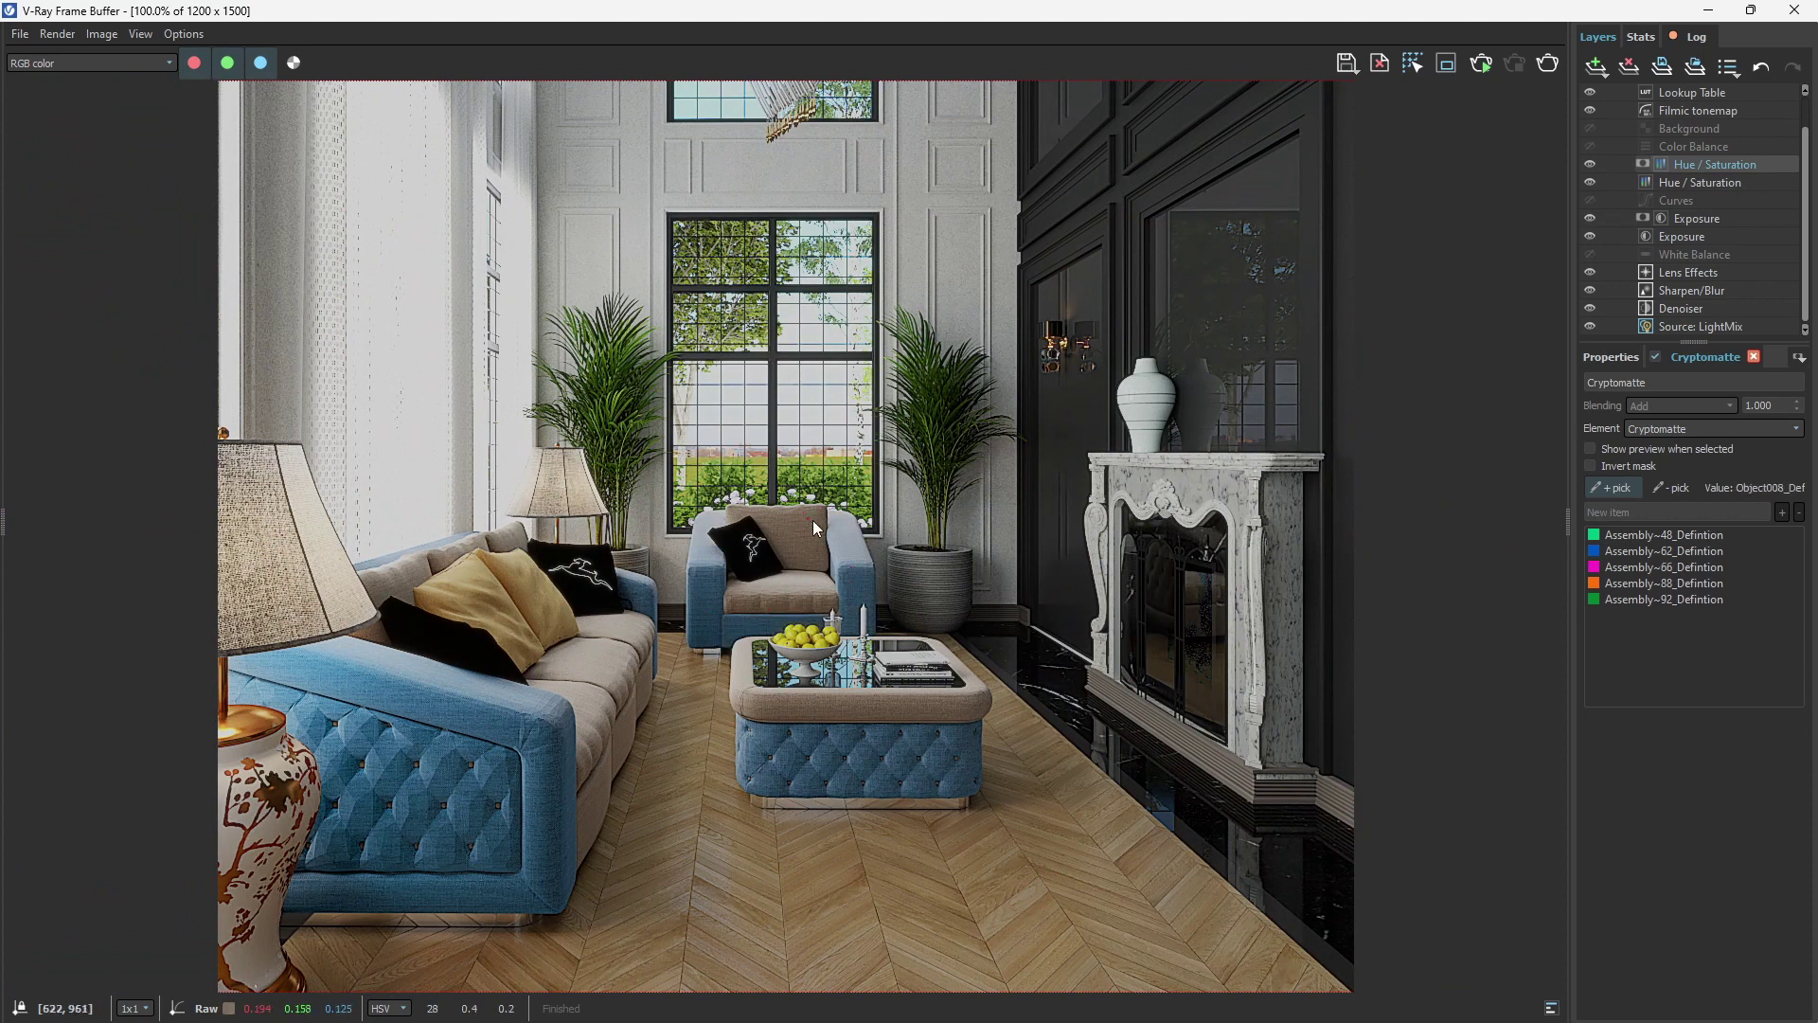
Step: Add the sofa's front base and its seat and back cushions to the Cryptomatte mask
{"action": "scroll", "coordinate": [654, 677], "scroll_direction": "down", "scroll_amount": 3}
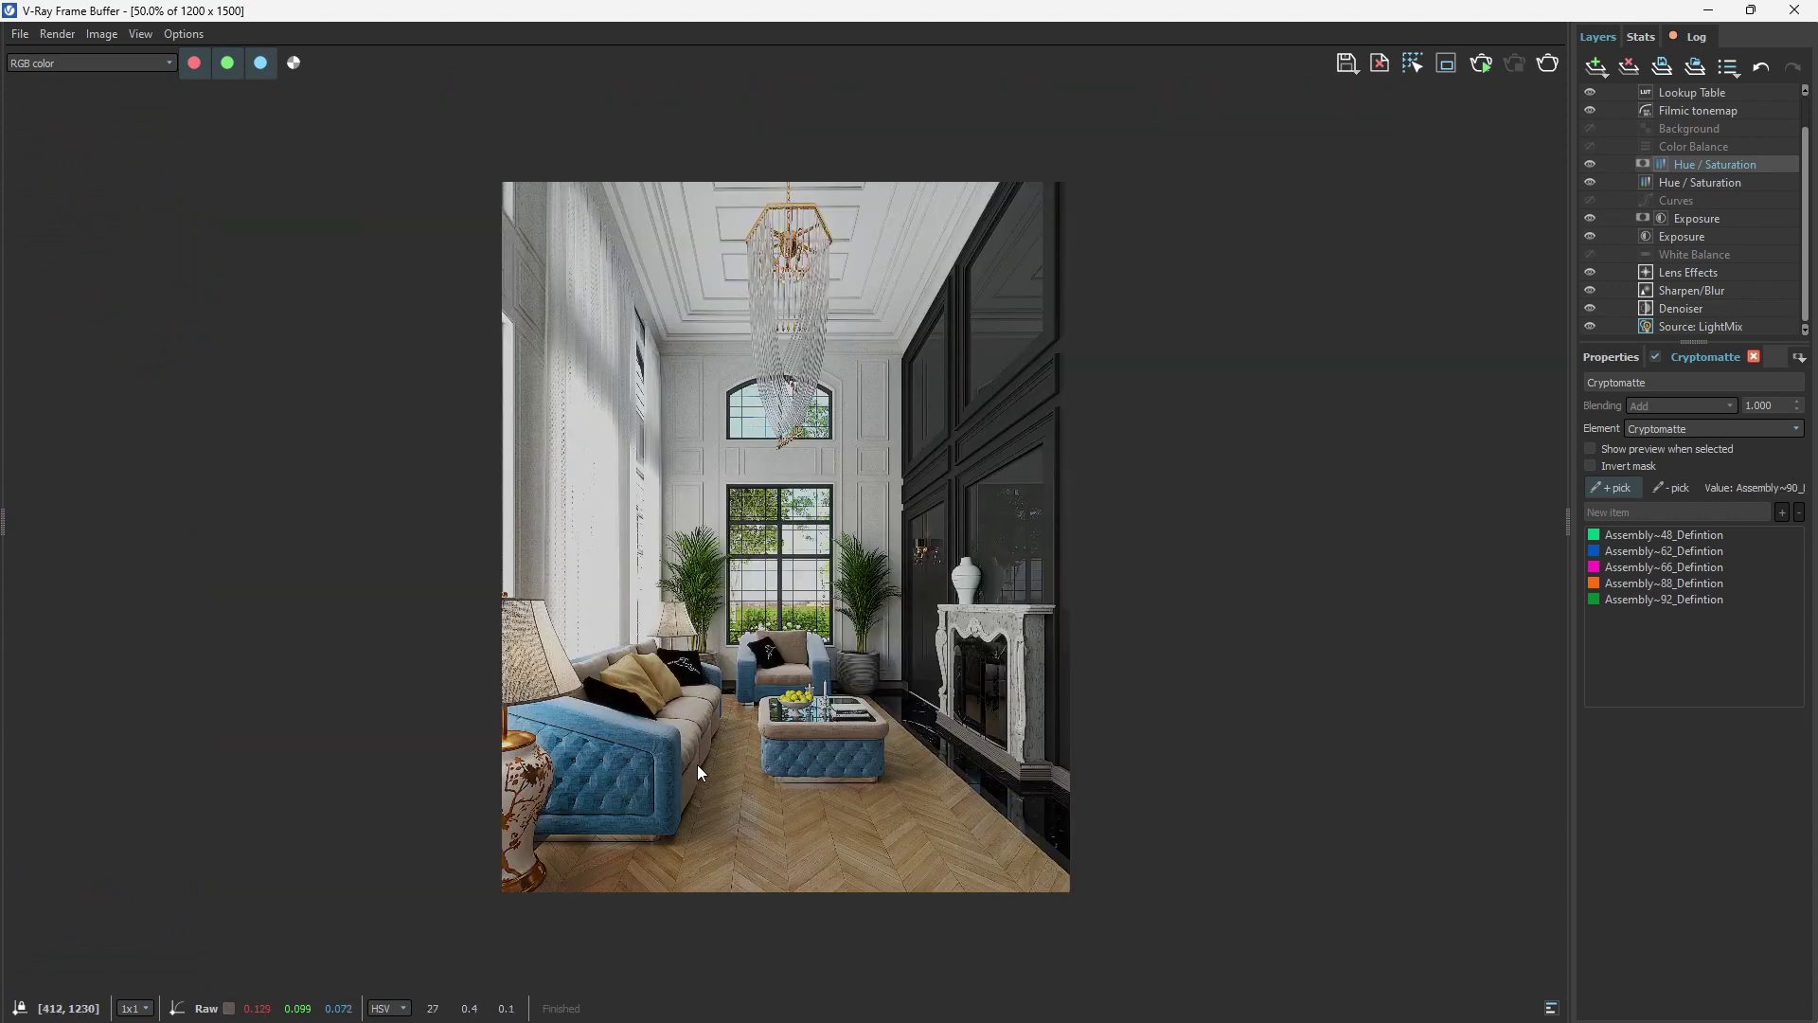
{"action": "scroll", "coordinate": [695, 768], "scroll_direction": "up", "scroll_amount": 3}
{"action": "scroll", "coordinate": [674, 753], "scroll_direction": "down", "scroll_amount": 3}
{"action": "scroll", "coordinate": [653, 805], "scroll_direction": "up", "scroll_amount": 3}
{"action": "left_click", "coordinate": [595, 854]}
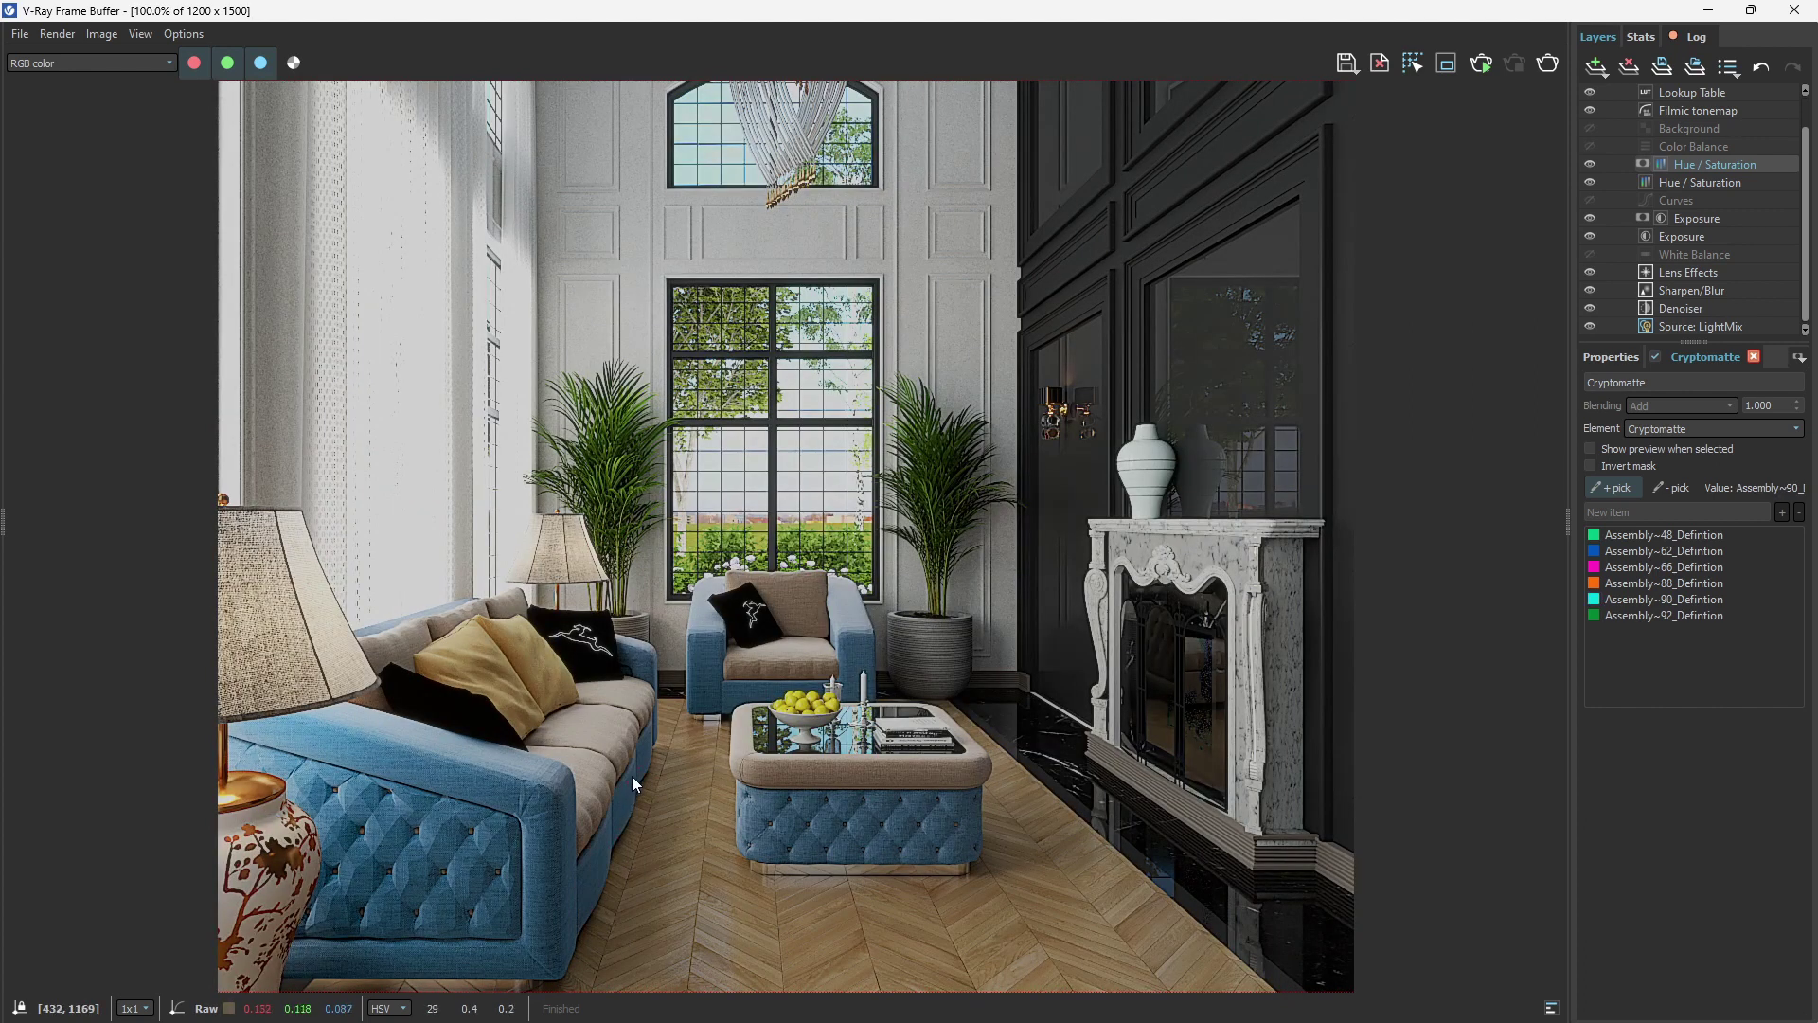
{"action": "left_click", "coordinate": [617, 731]}
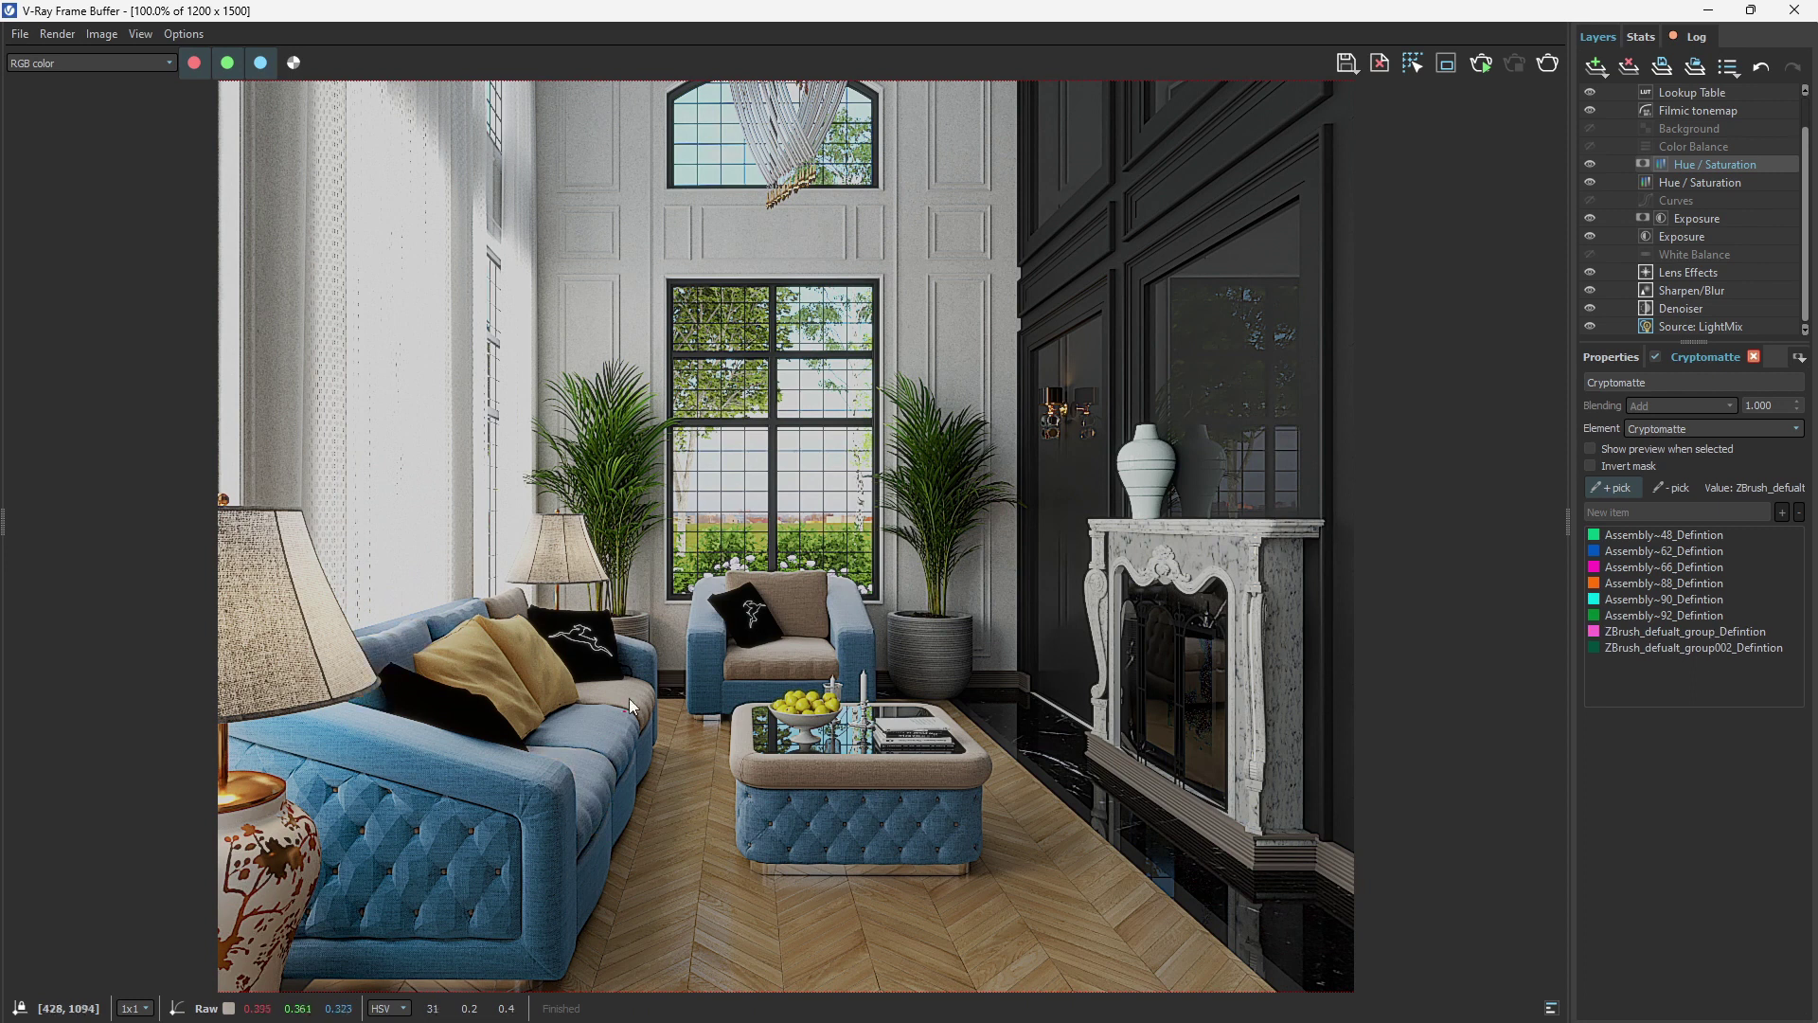
{"action": "left_click", "coordinate": [634, 706]}
Step: Add the armchair's seat and back cushions and the ottoman's upper rim to the Cryptomatte mask
{"action": "left_click", "coordinate": [823, 627]}
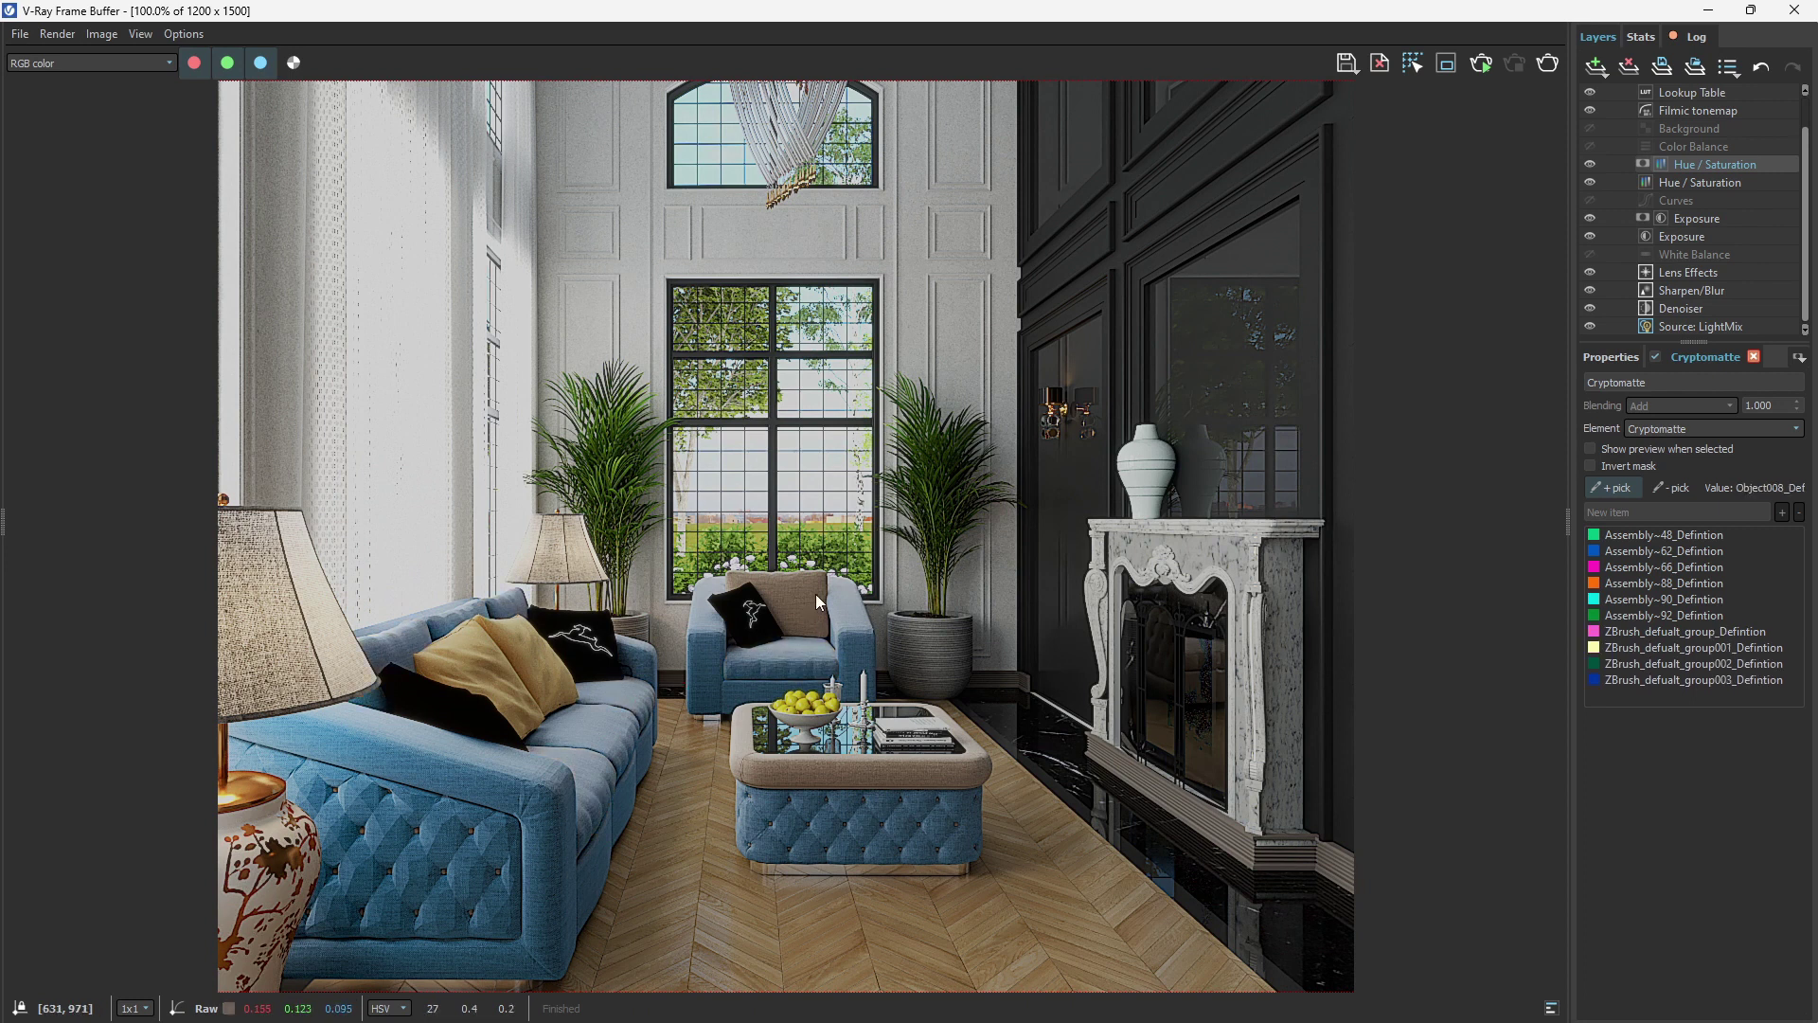
{"action": "left_click", "coordinate": [815, 593]}
{"action": "left_click", "coordinate": [924, 767]}
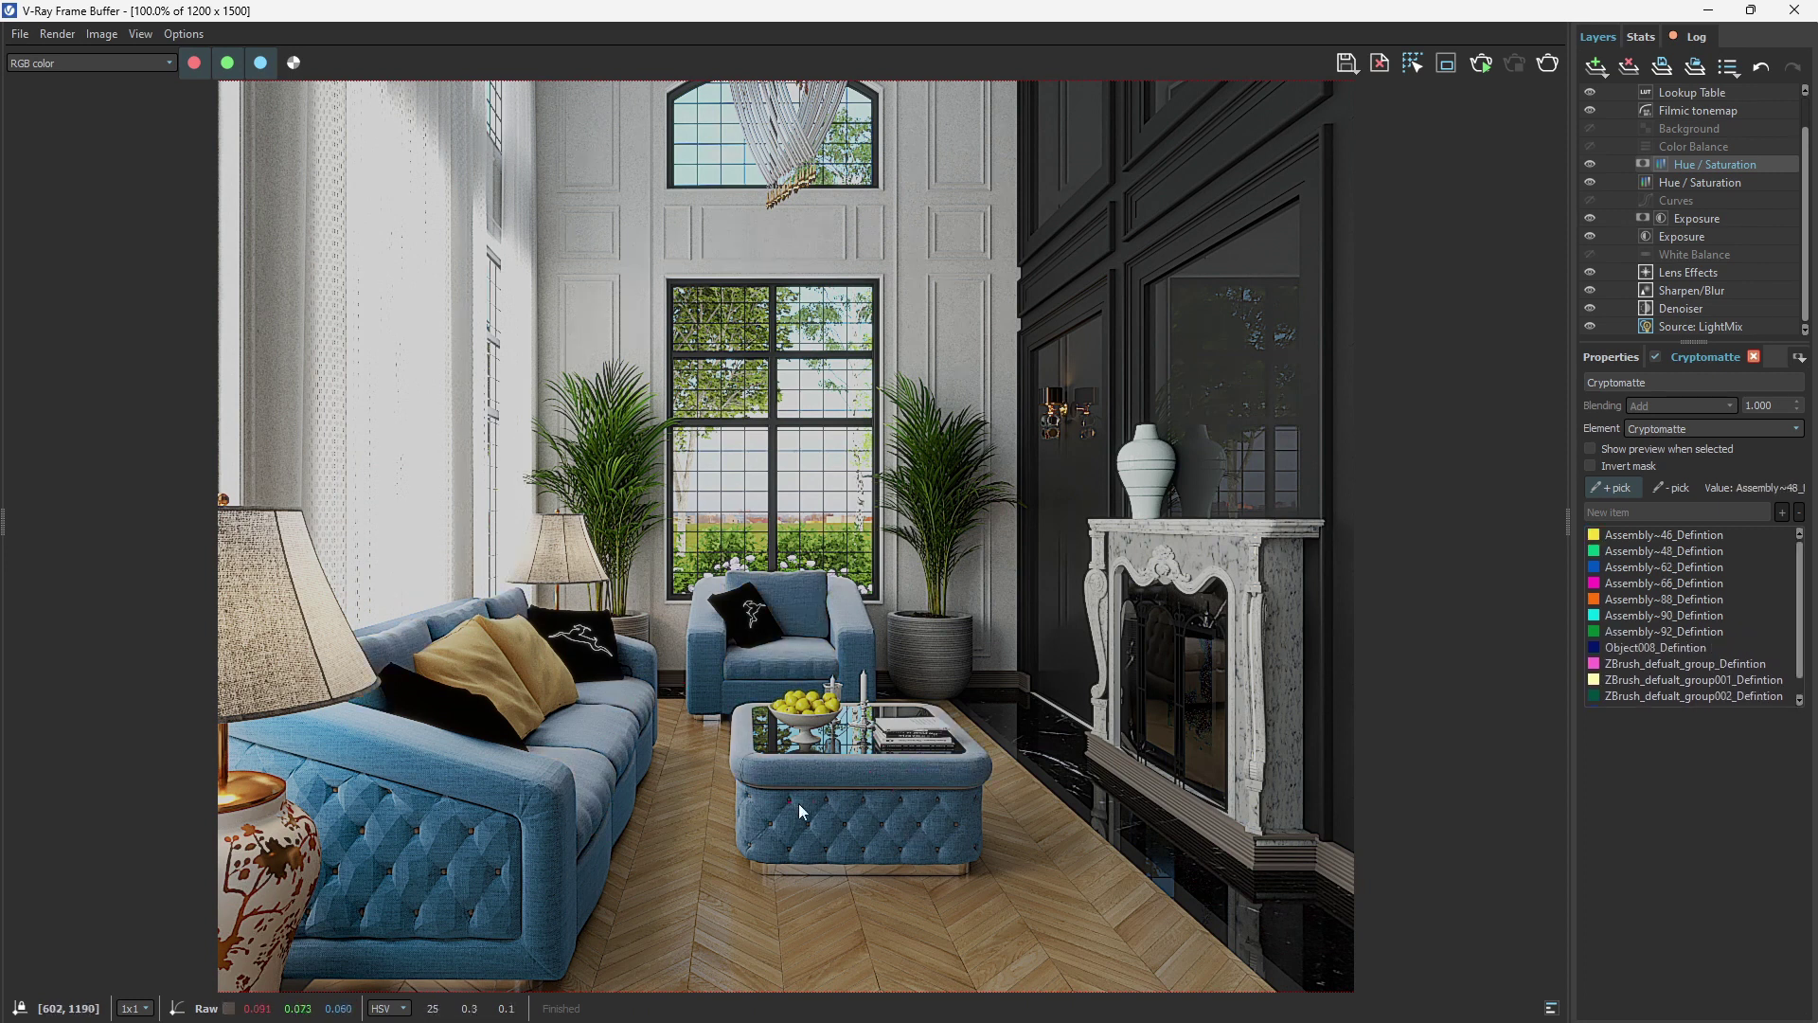
Step: Add the small tufting buttons and the remaining upholstery details of the seating to the Cryptomatte mask
{"action": "scroll", "coordinate": [798, 790], "scroll_direction": "up", "scroll_amount": 5}
{"action": "scroll", "coordinate": [551, 786], "scroll_direction": "down", "scroll_amount": 5}
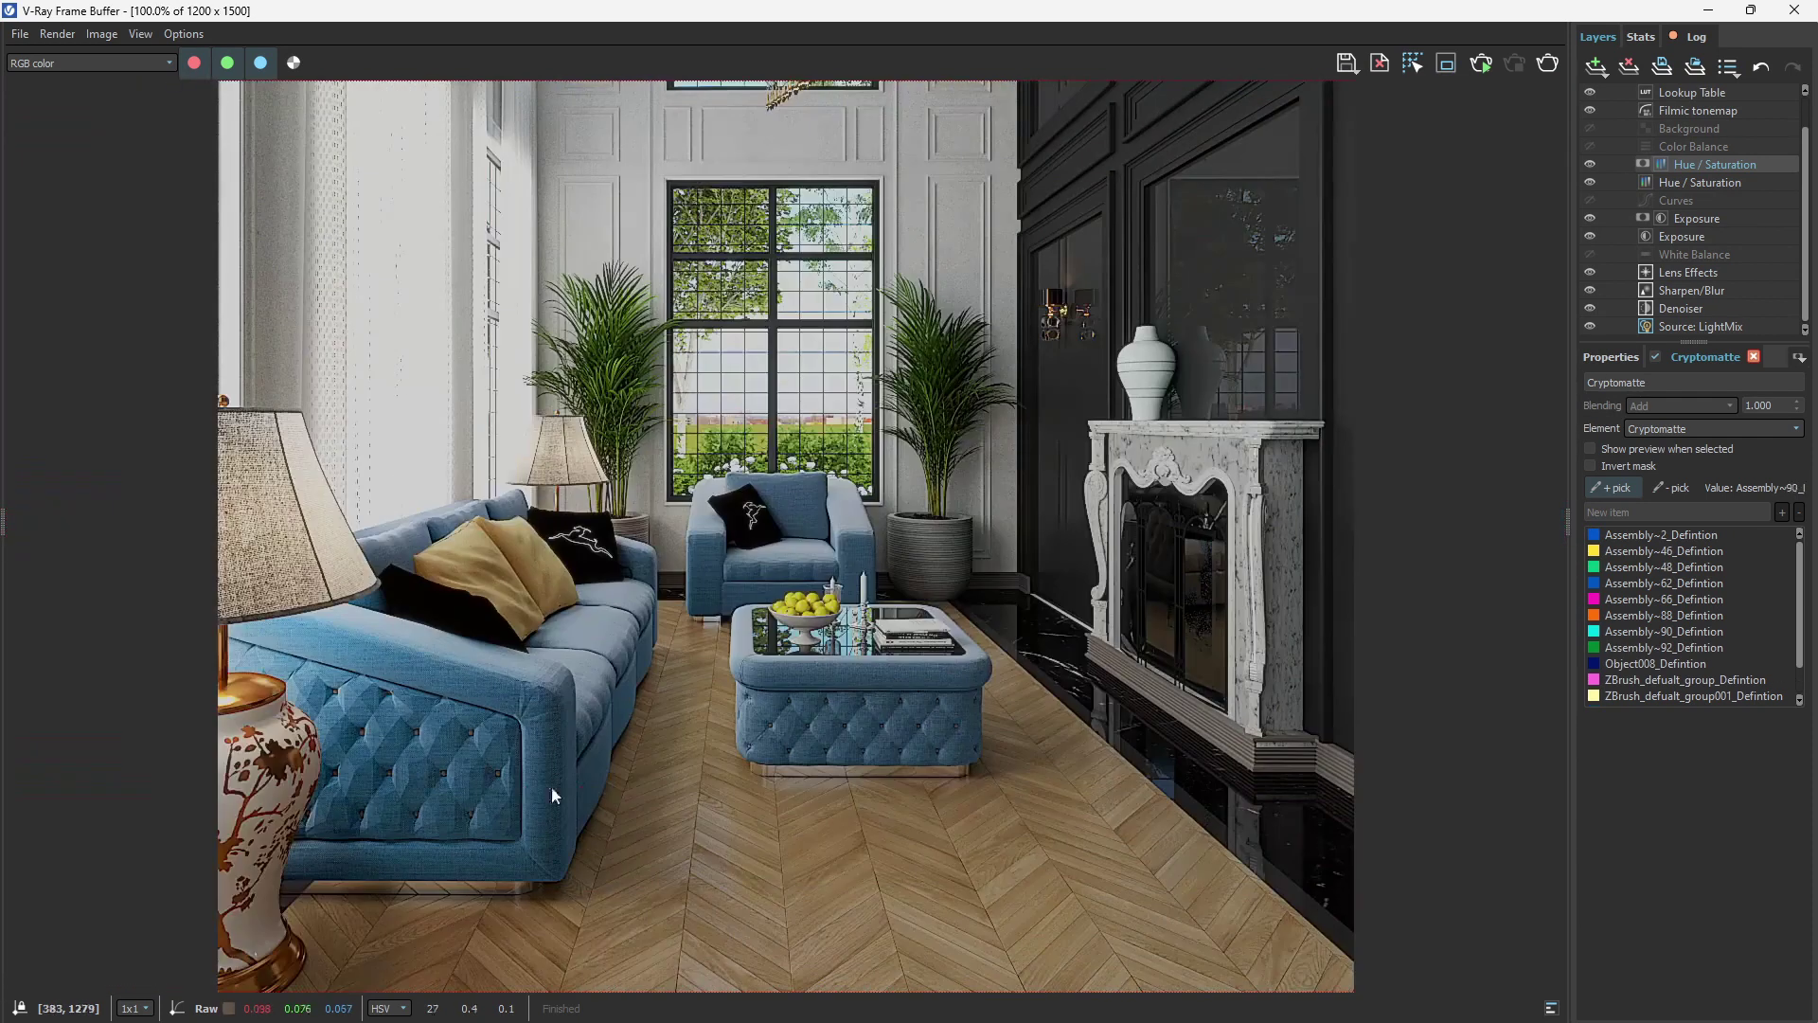
{"action": "scroll", "coordinate": [477, 750], "scroll_direction": "up", "scroll_amount": 5}
{"action": "left_click", "coordinate": [467, 725]}
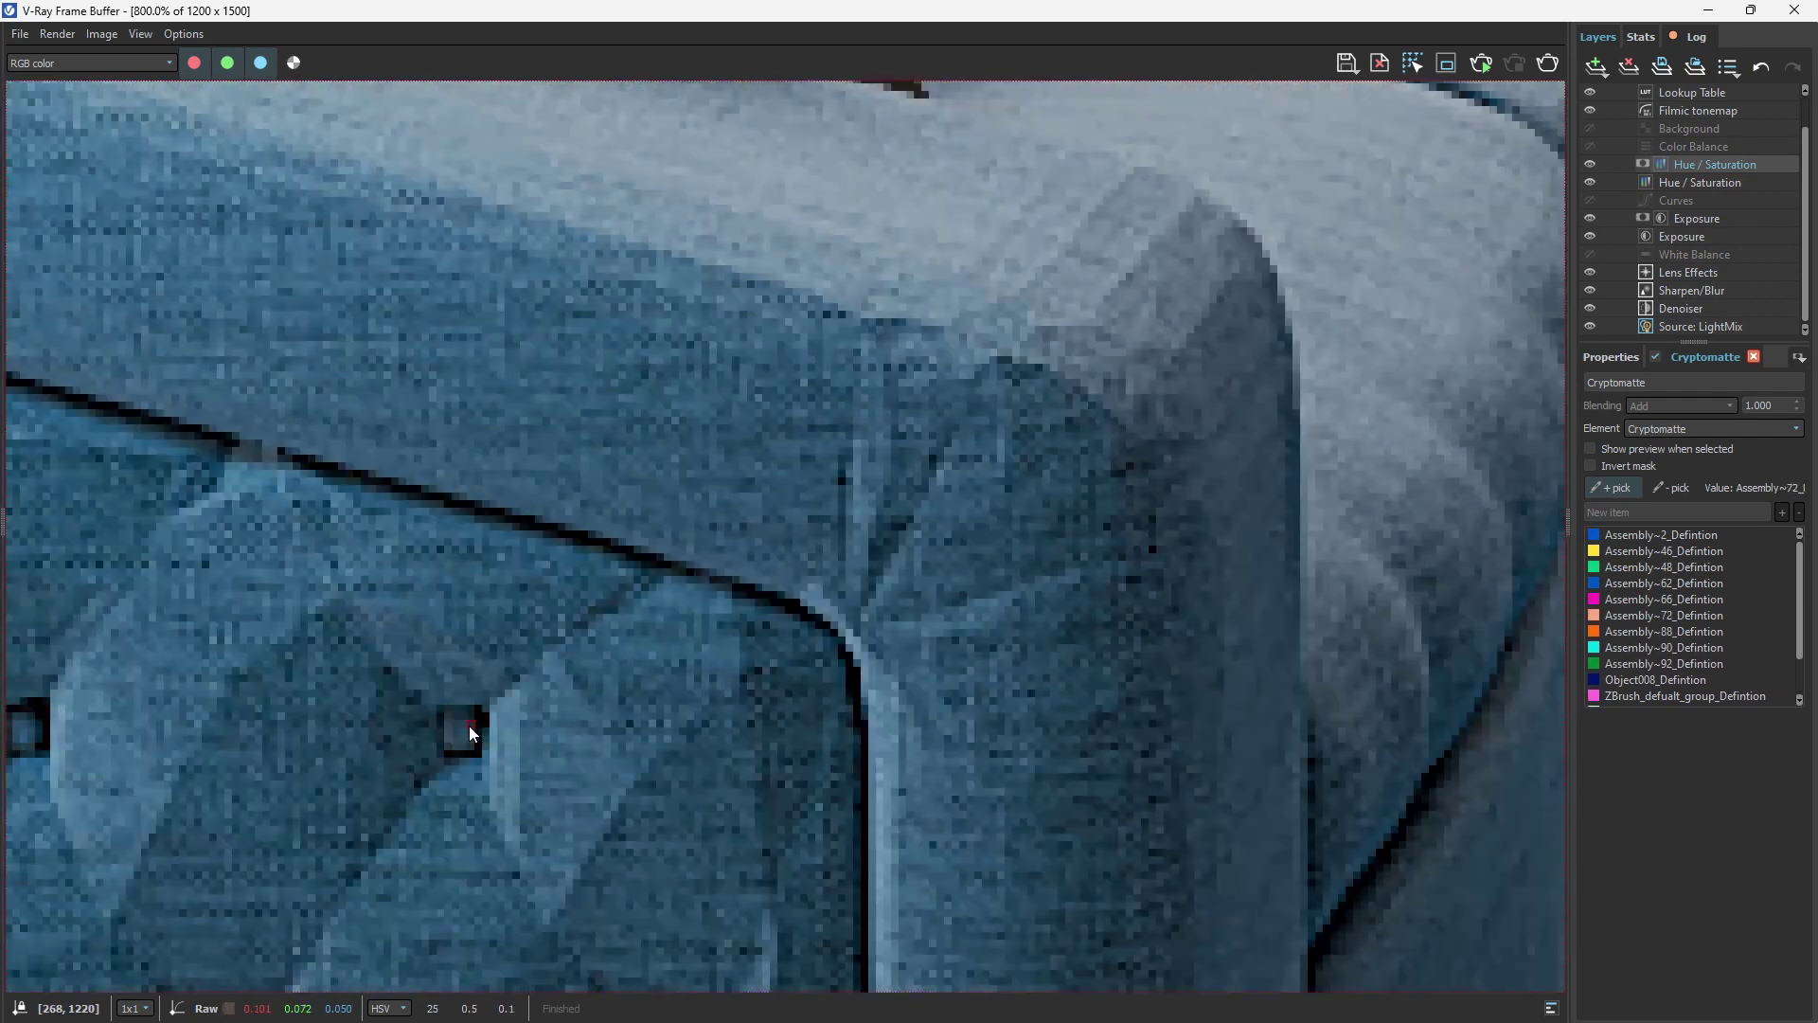
{"action": "scroll", "coordinate": [750, 729], "scroll_direction": "down", "scroll_amount": 5}
{"action": "scroll", "coordinate": [750, 729], "scroll_direction": "up", "scroll_amount": 6}
{"action": "left_click", "coordinate": [751, 716]}
{"action": "scroll", "coordinate": [752, 718], "scroll_direction": "down", "scroll_amount": 6}
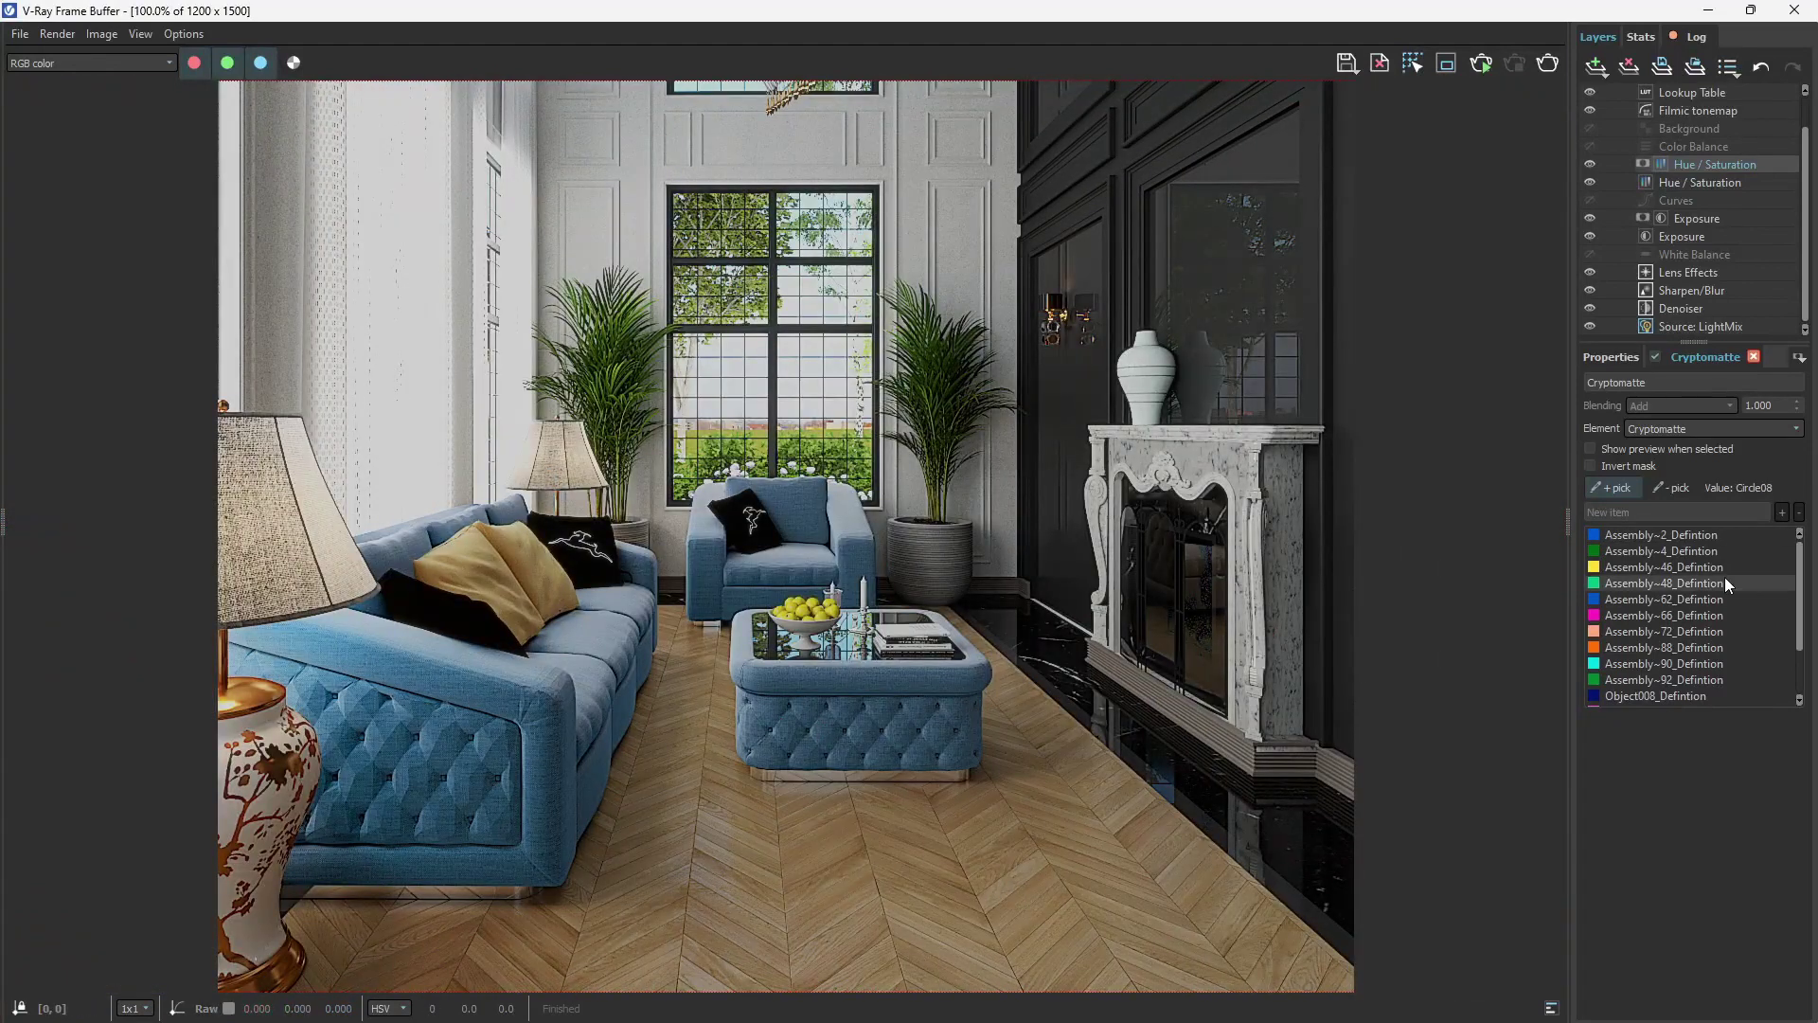
{"action": "scroll", "coordinate": [1686, 569], "scroll_direction": "down", "scroll_amount": 2}
{"action": "scroll", "coordinate": [1803, 559], "scroll_direction": "up", "scroll_amount": 2}
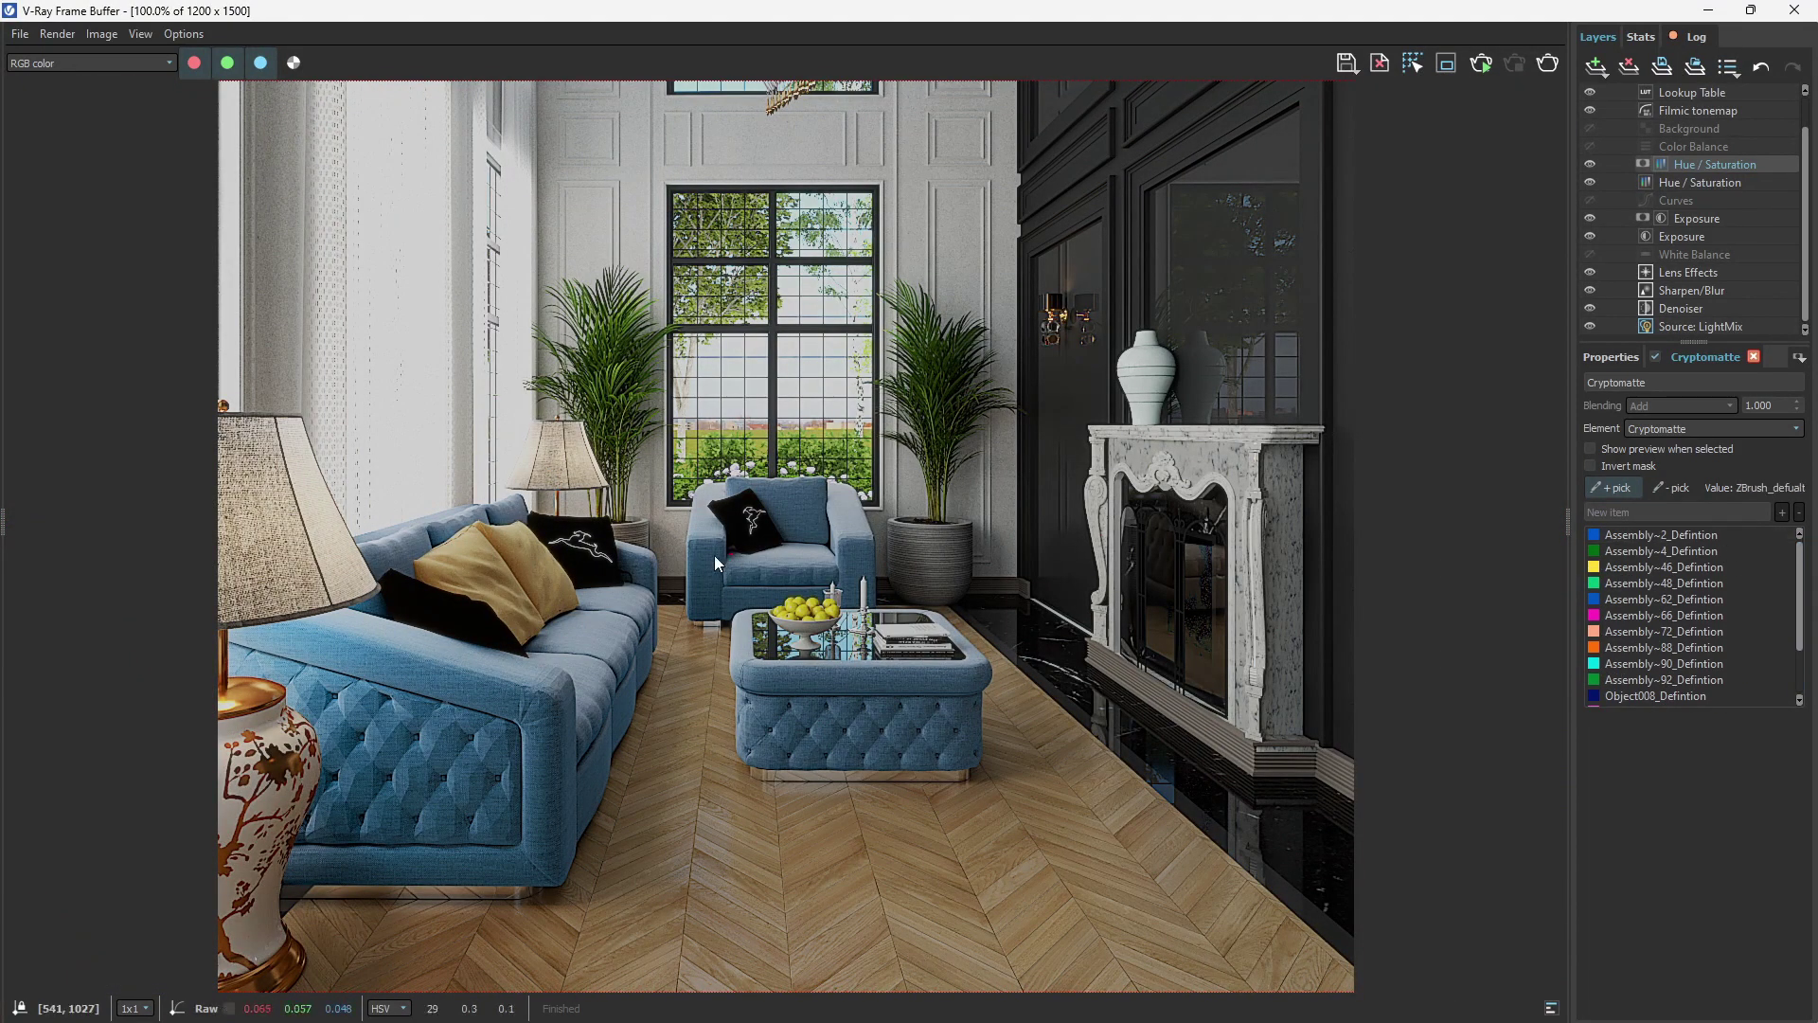
{"action": "scroll", "coordinate": [719, 596], "scroll_direction": "down", "scroll_amount": 2}
{"action": "scroll", "coordinate": [784, 636], "scroll_direction": "up", "scroll_amount": 2}
{"action": "scroll", "coordinate": [878, 742], "scroll_direction": "down", "scroll_amount": 2}
{"action": "scroll", "coordinate": [878, 743], "scroll_direction": "up", "scroll_amount": 2}
Step: Set the furniture-masked Hue / Saturation layer's hue to -97.105 and its blending mode to Multiply
{"action": "left_click", "coordinate": [1617, 360]}
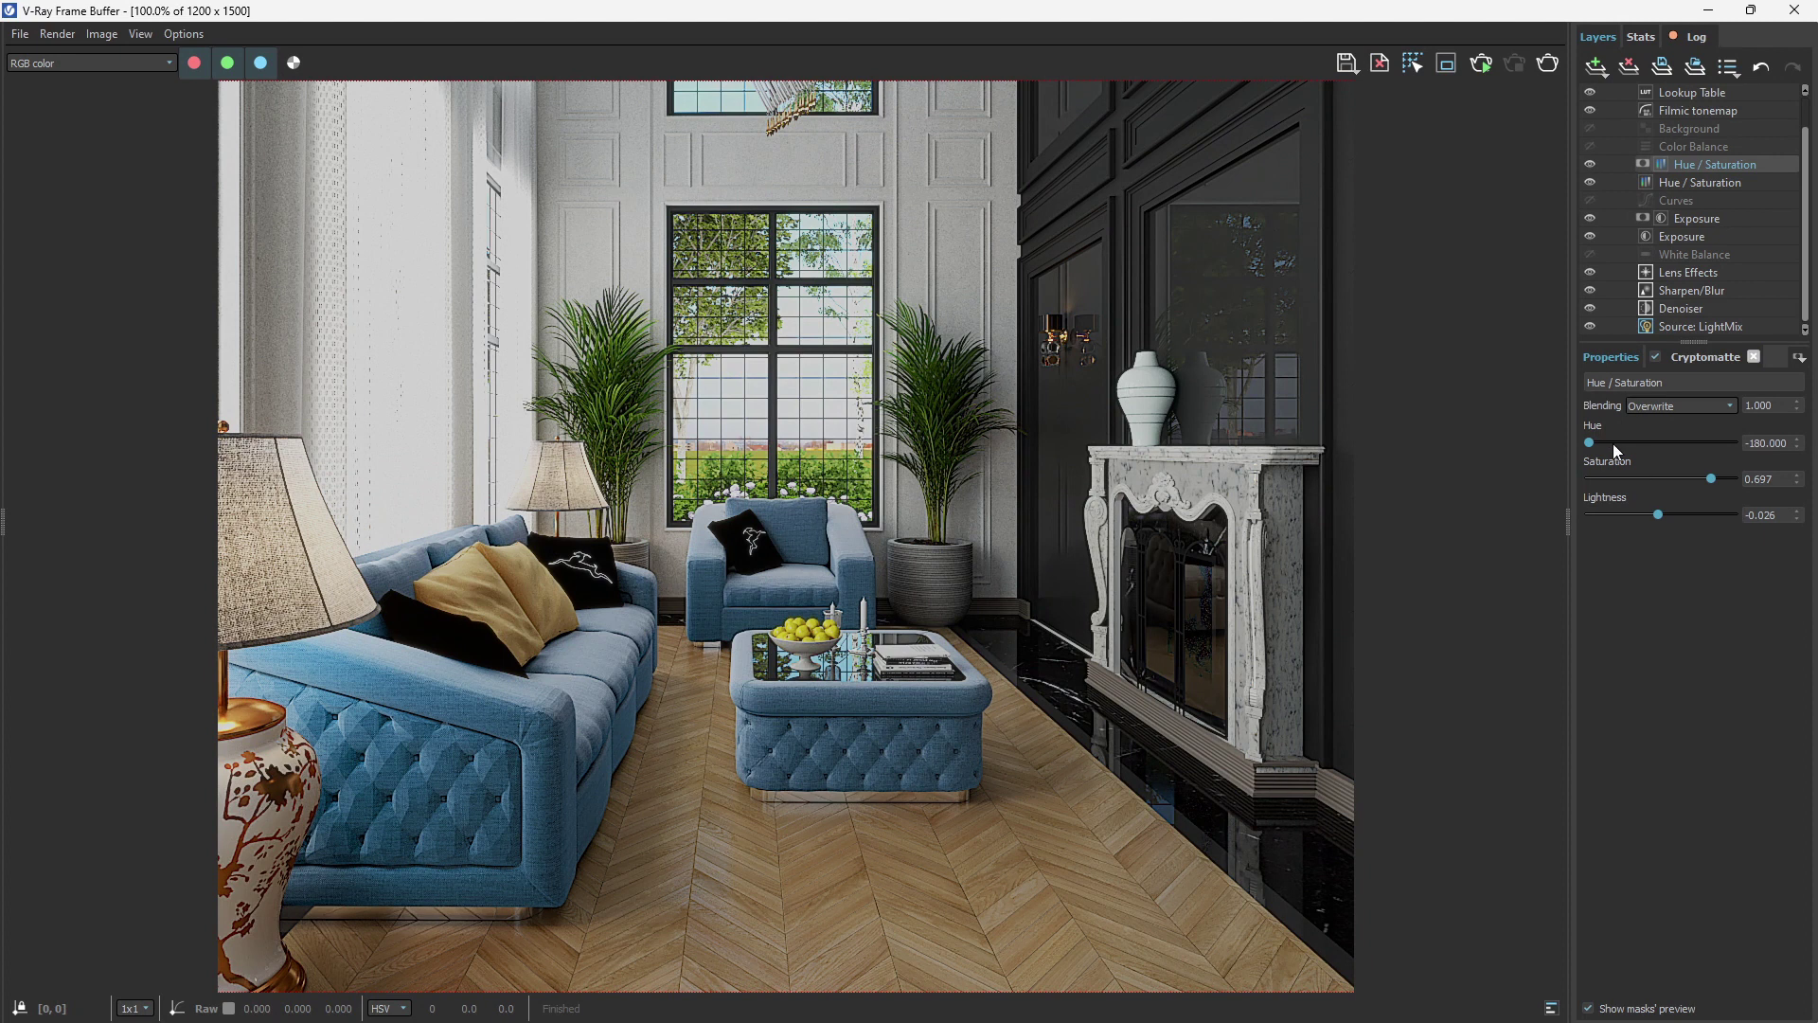
{"action": "left_click_drag", "start_coordinate": [1592, 441], "coordinate": [1606, 440]}
{"action": "scroll", "coordinate": [1606, 439], "scroll_direction": "down", "scroll_amount": 2}
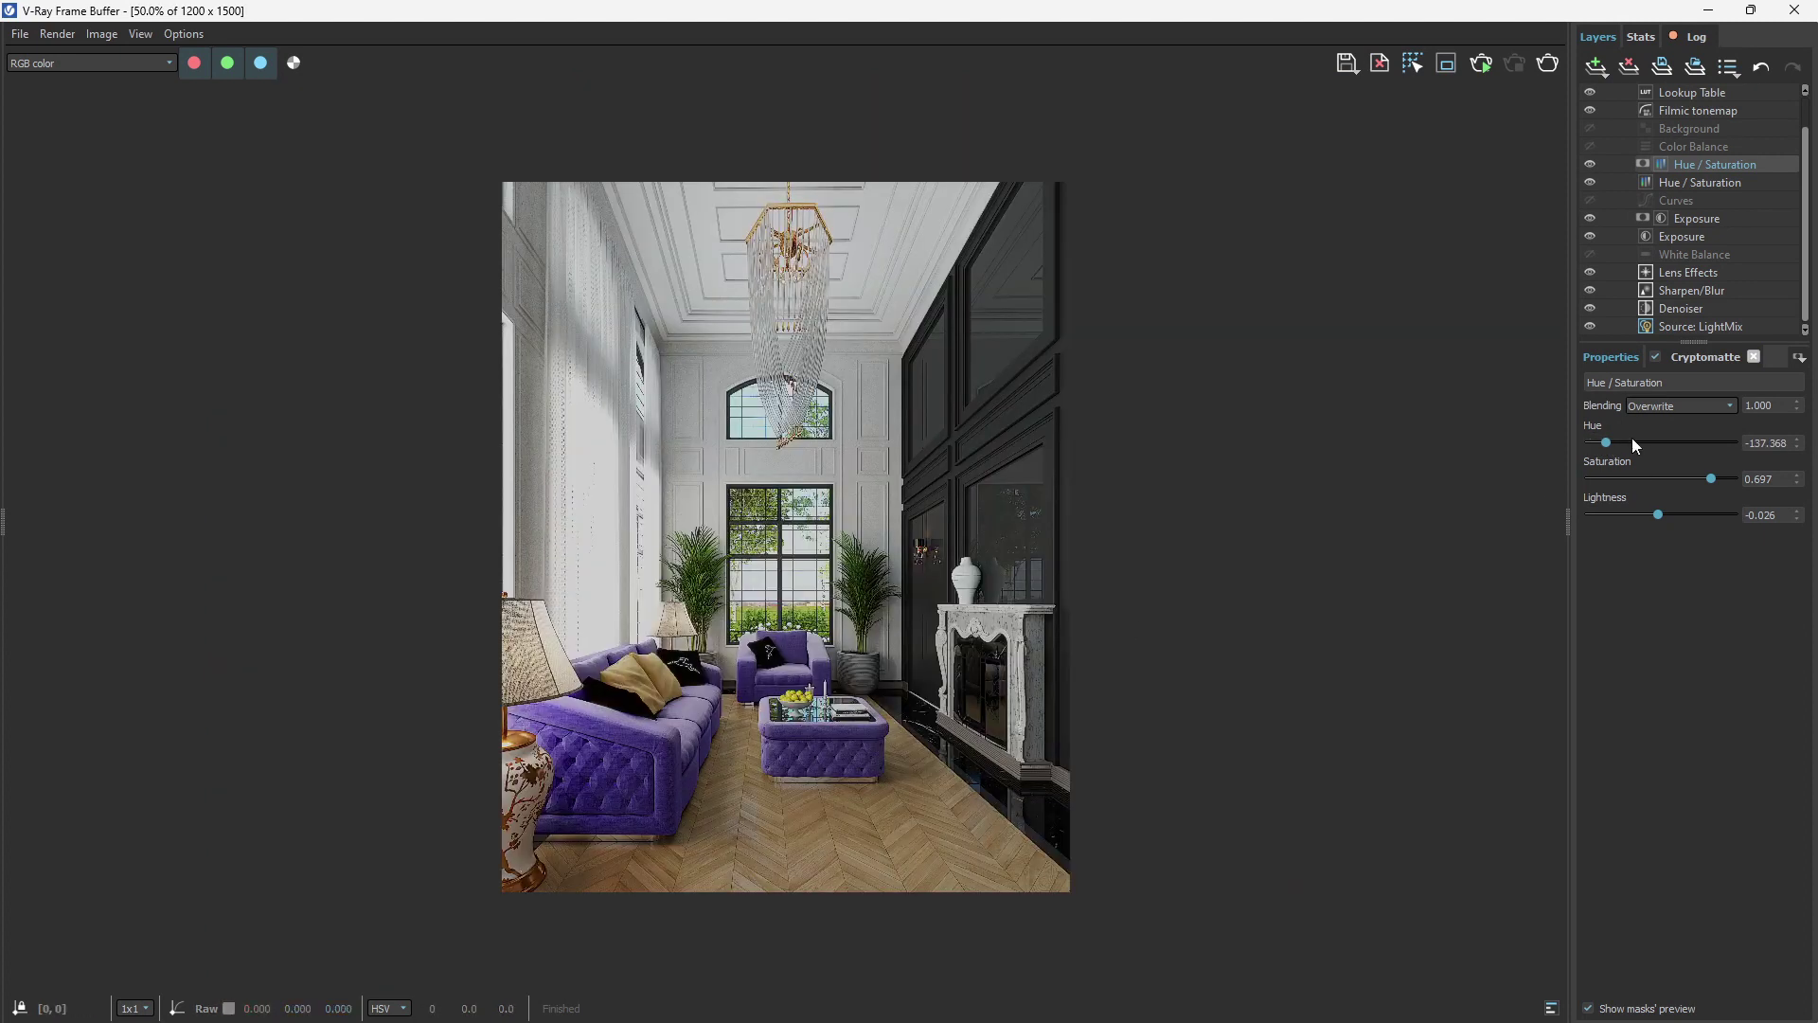
{"action": "left_click_drag", "start_coordinate": [1608, 443], "coordinate": [1622, 442]}
{"action": "left_click", "coordinate": [1735, 408]}
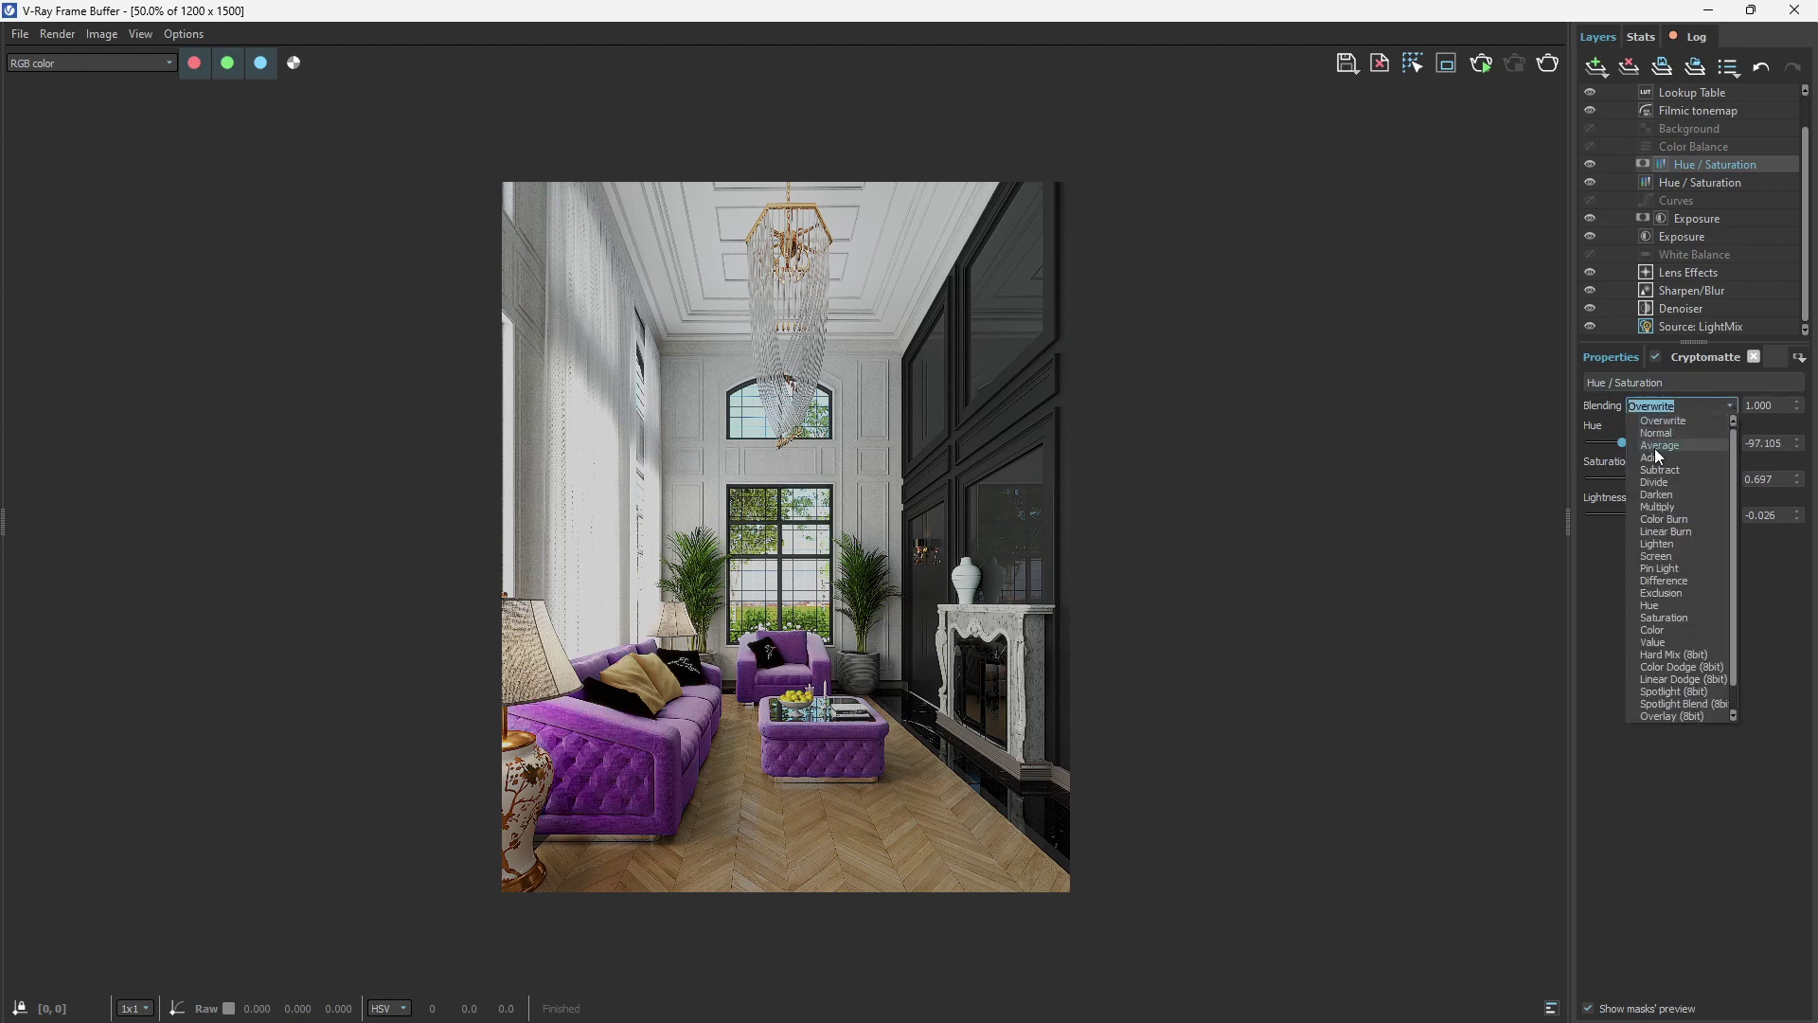
{"action": "left_click", "coordinate": [1662, 507]}
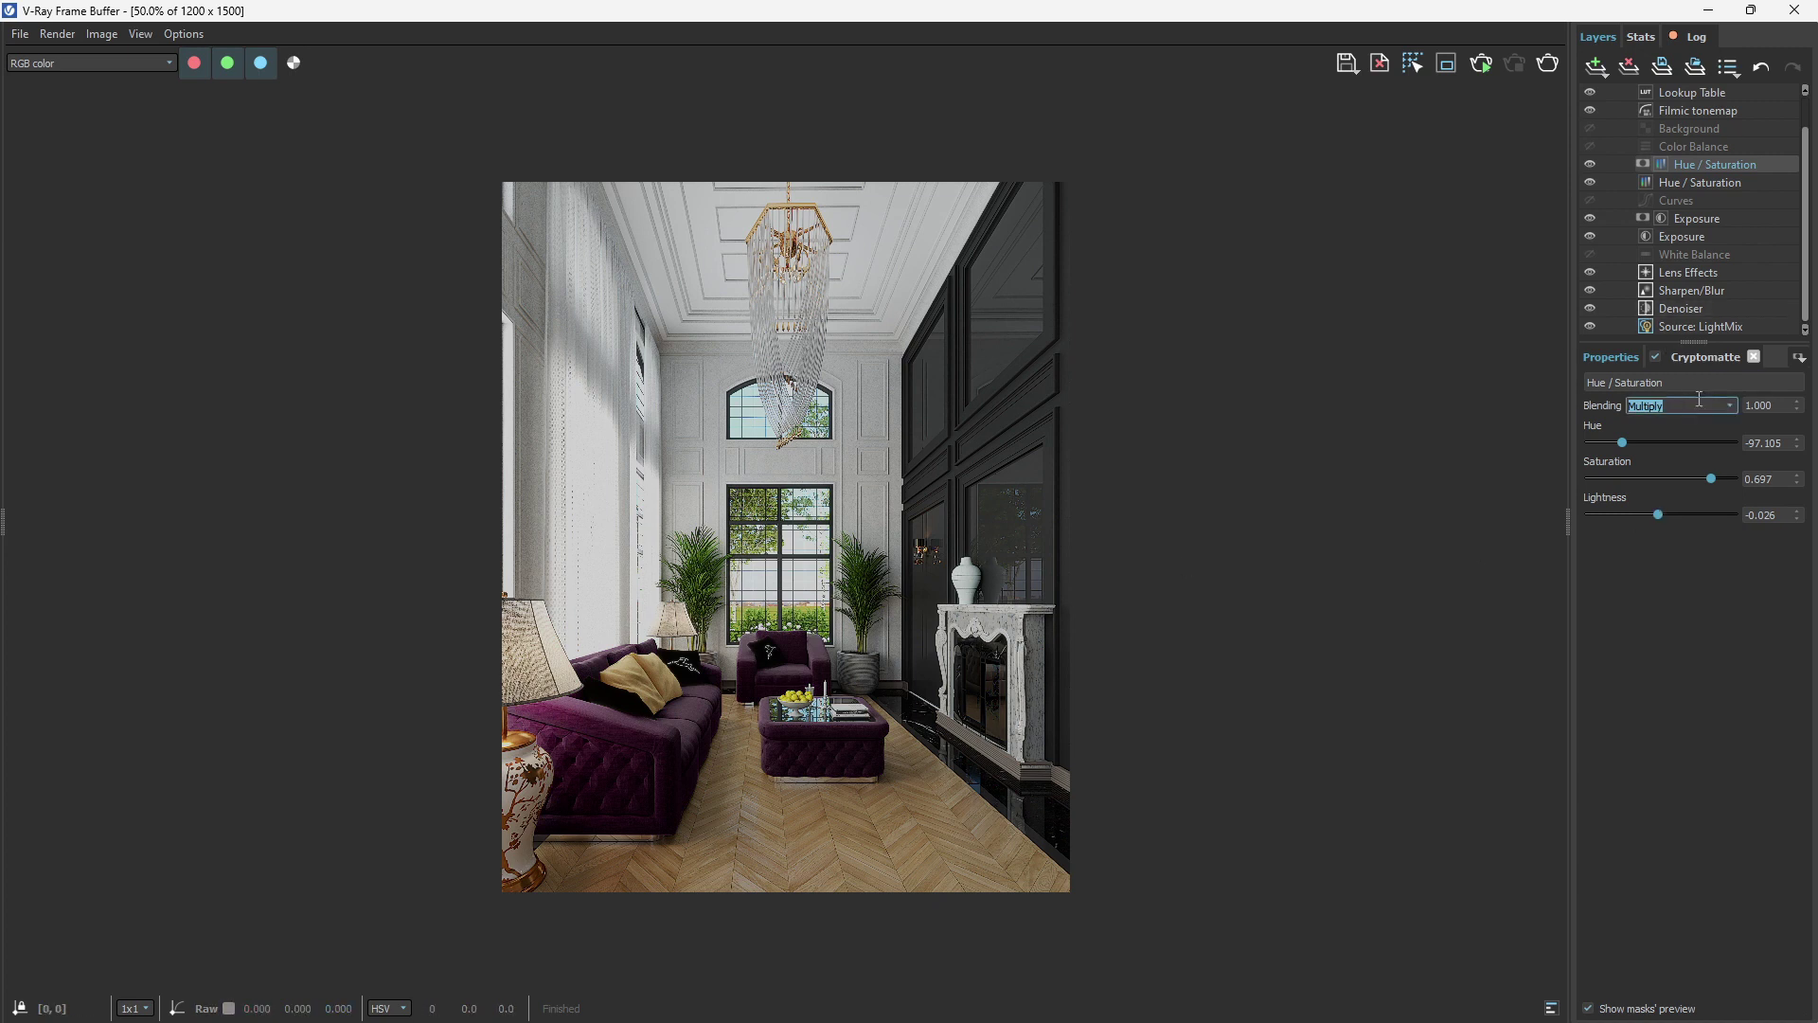
Step: Set the furniture-masked Hue / Saturation layer's saturation to 0.237 and hue to -42.632
{"action": "double_click", "coordinate": [585, 661]}
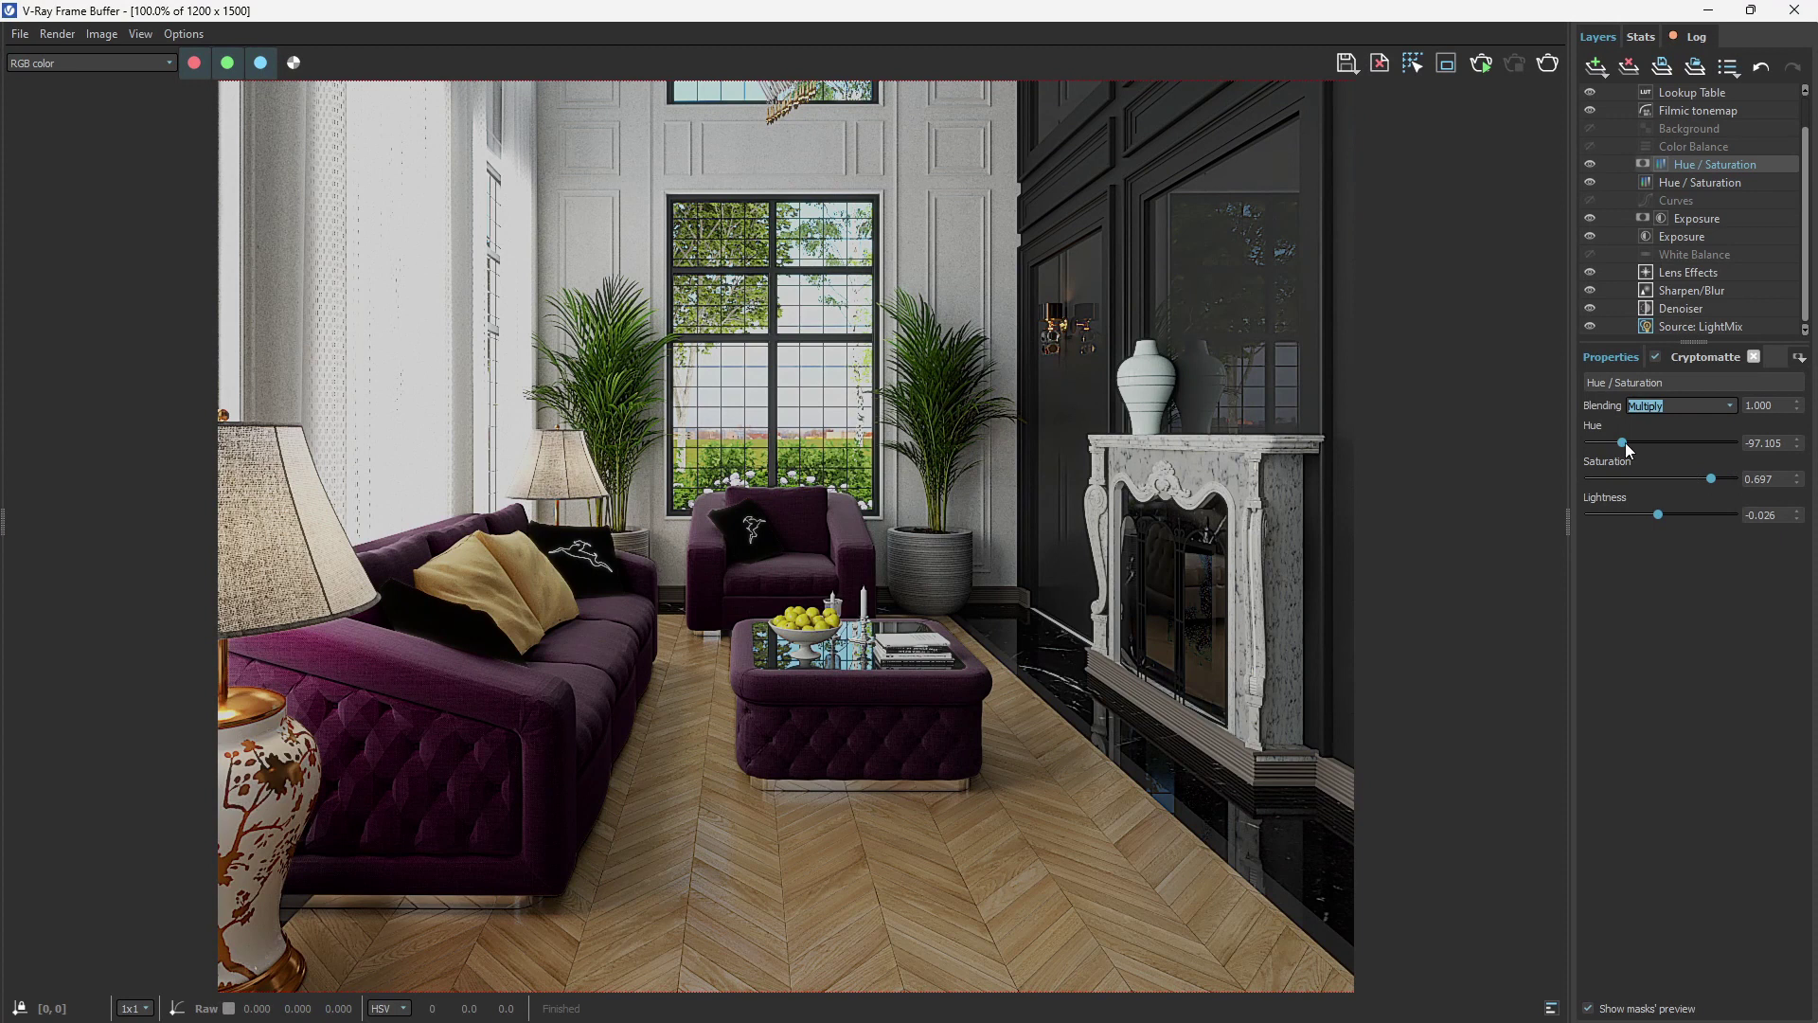
{"action": "left_click", "coordinate": [1710, 477]}
{"action": "left_click_drag", "start_coordinate": [1677, 484], "coordinate": [1644, 451]}
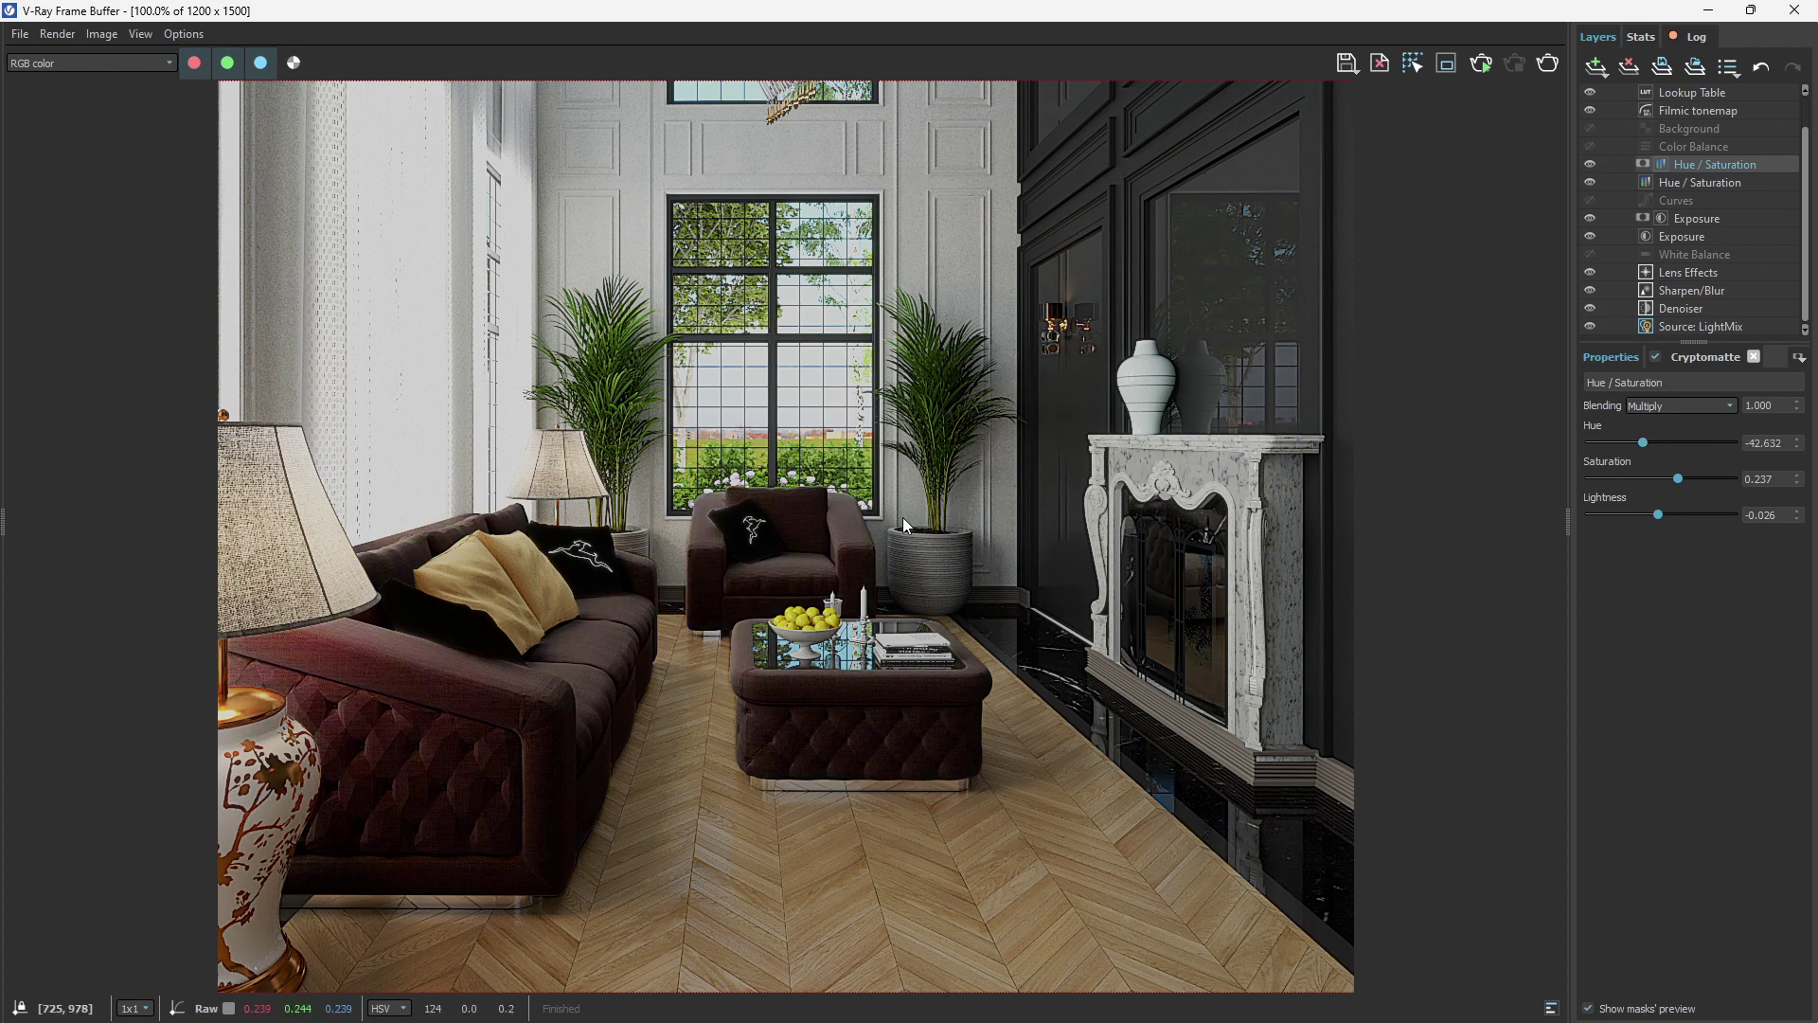
{"action": "scroll", "coordinate": [899, 519], "scroll_direction": "down", "scroll_amount": 1}
{"action": "scroll", "coordinate": [808, 762], "scroll_direction": "up", "scroll_amount": 1}
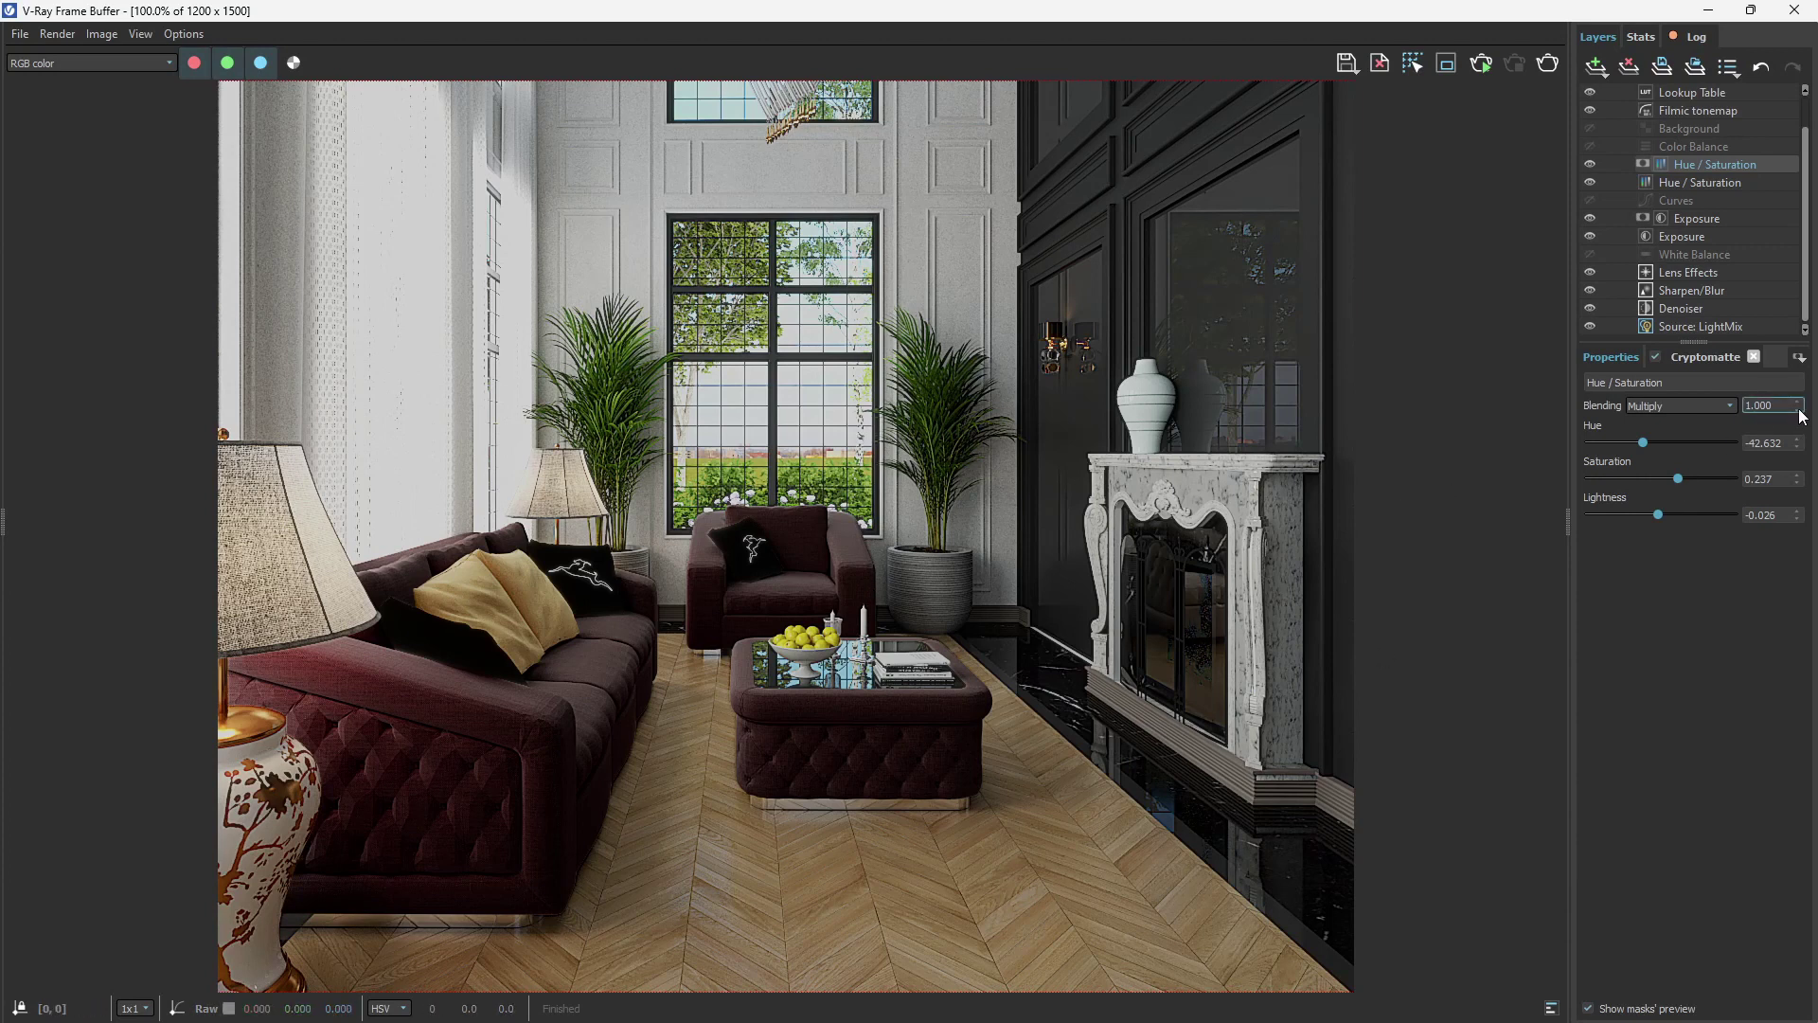
Step: Set the blending amount of the furniture-masked Hue / Saturation layer to 0.820
{"action": "left_click_drag", "start_coordinate": [1802, 417], "coordinate": [1805, 444]}
{"action": "scroll", "coordinate": [747, 724], "scroll_direction": "down", "scroll_amount": 1}
{"action": "scroll", "coordinate": [807, 758], "scroll_direction": "up", "scroll_amount": 1}
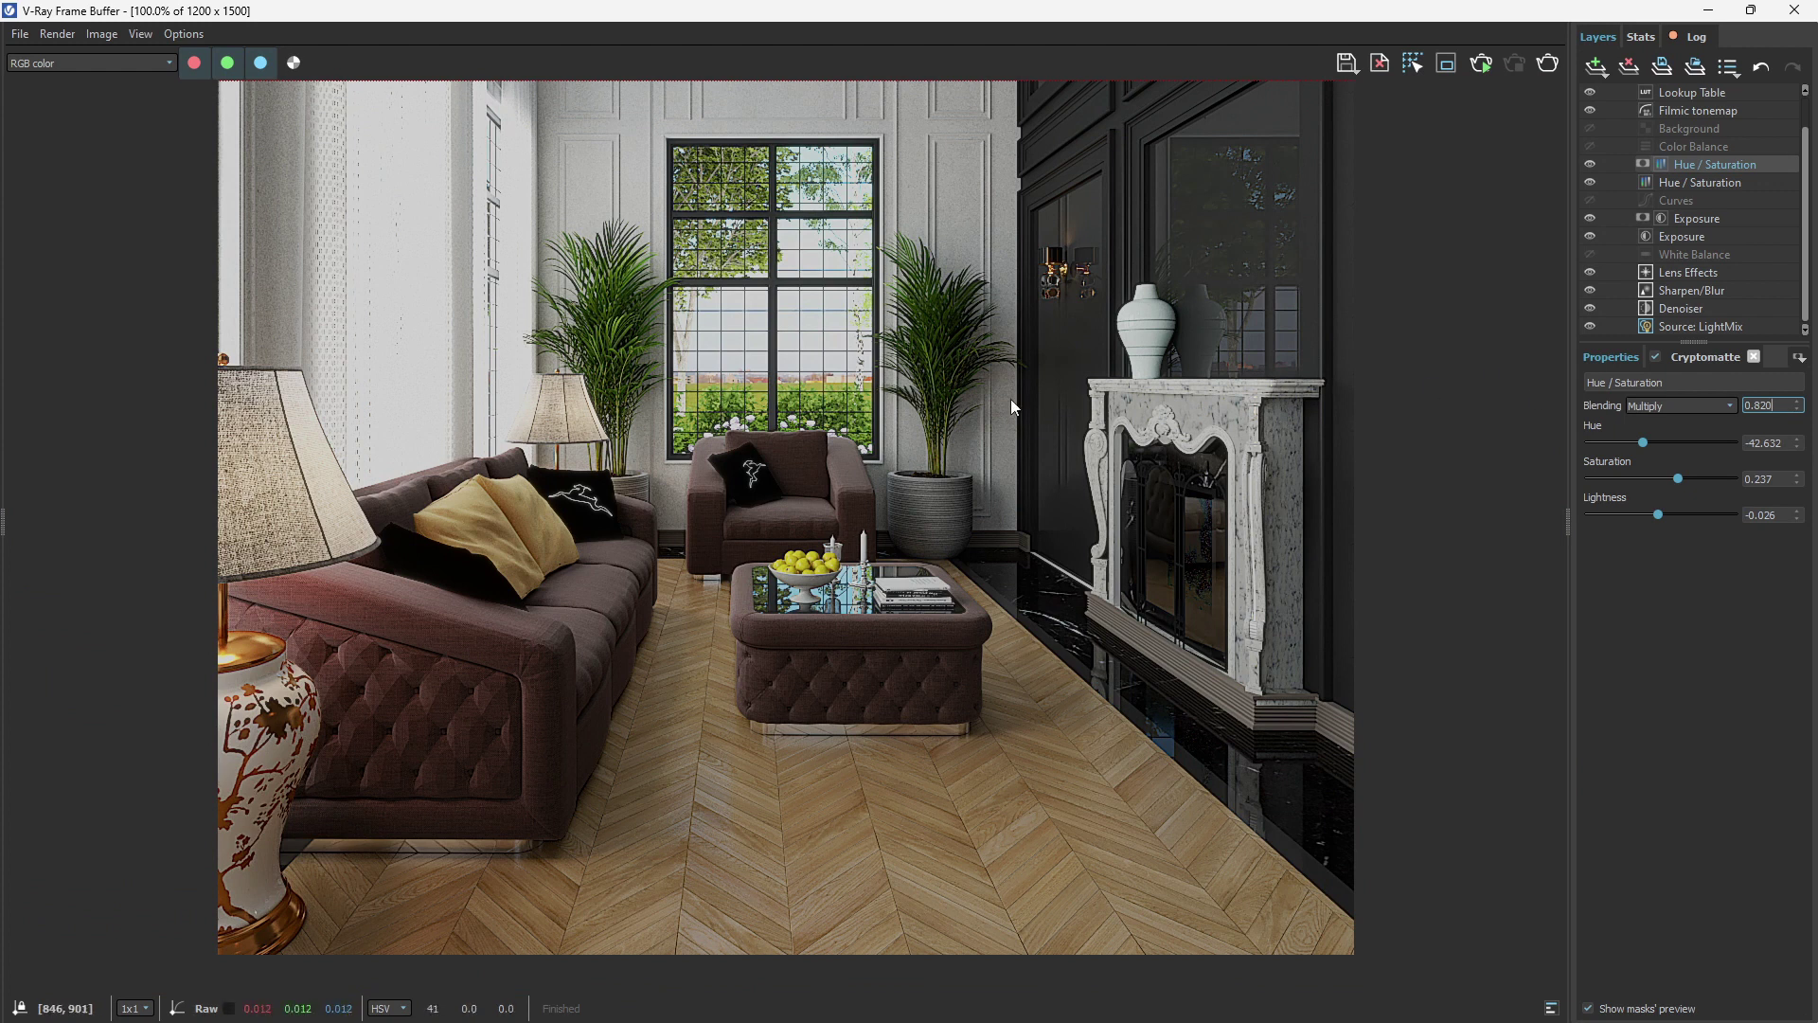
{"action": "scroll", "coordinate": [820, 546], "scroll_direction": "down", "scroll_amount": 3}
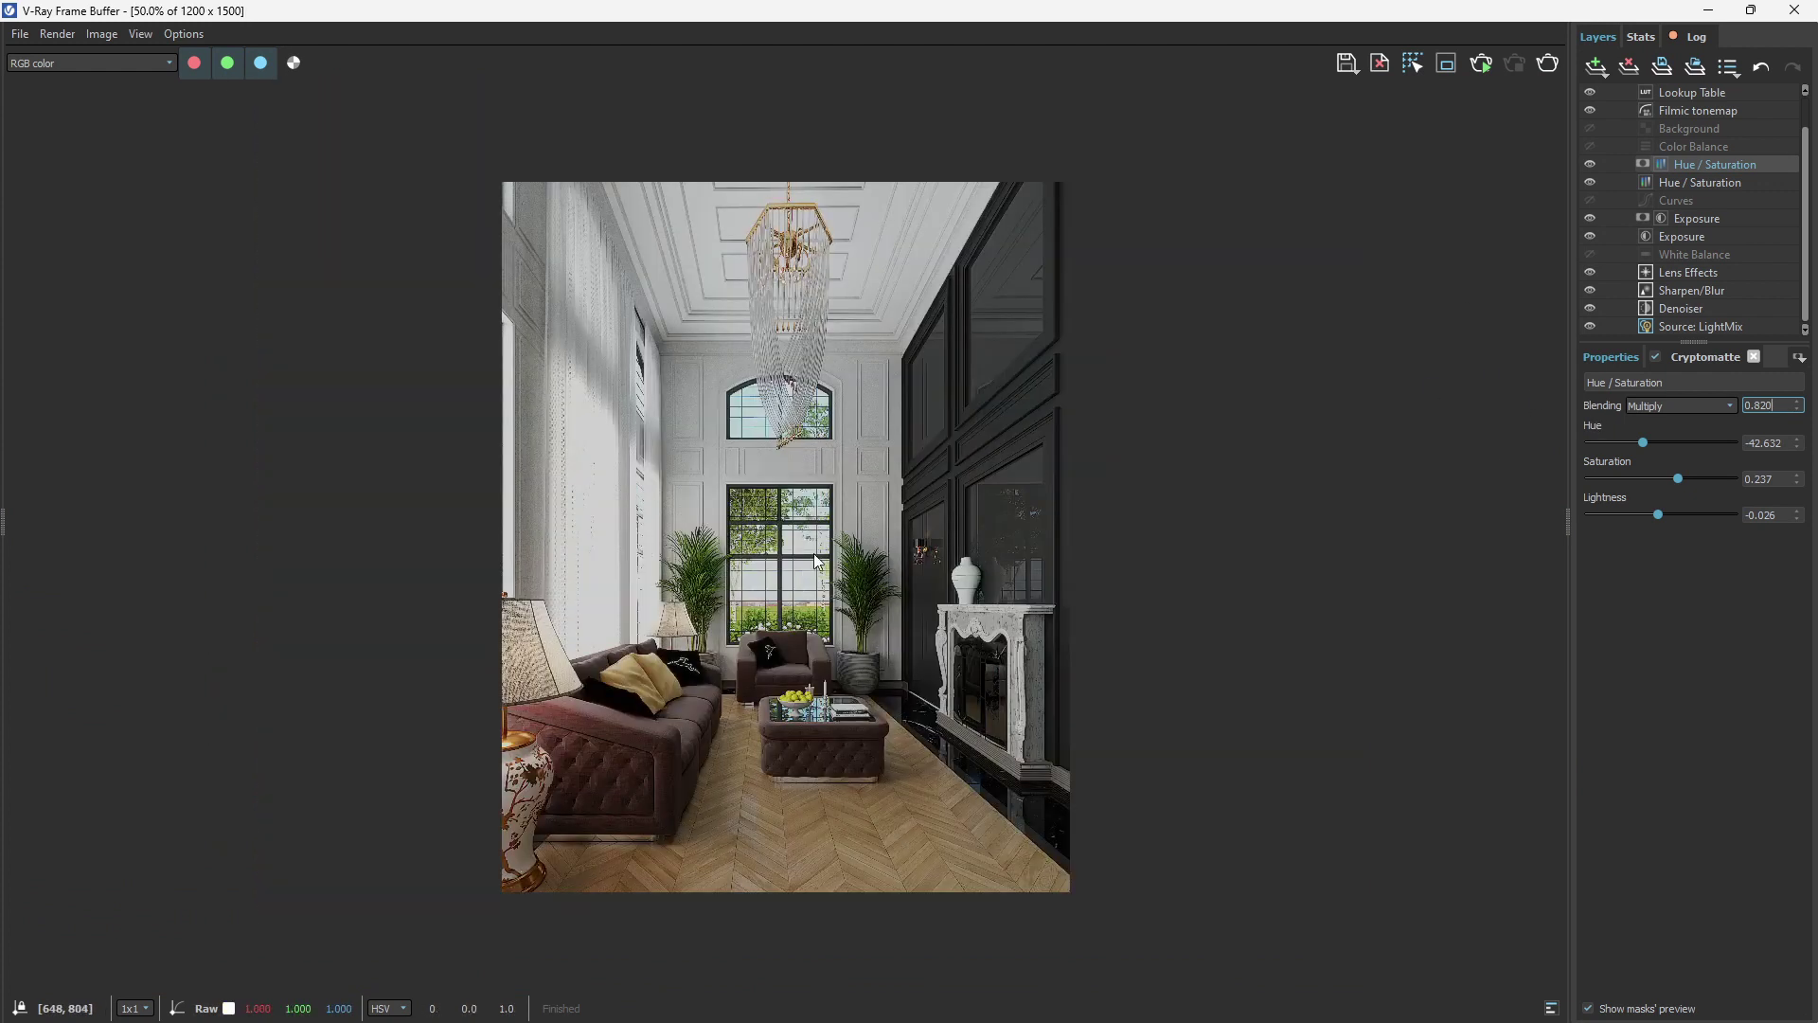
Step: Add a new Hue / Saturation layer above the furniture one and attach a Cryptomatte mask to it
{"action": "scroll", "coordinate": [804, 549], "scroll_direction": "up", "scroll_amount": 5}
{"action": "scroll", "coordinate": [773, 553], "scroll_direction": "down", "scroll_amount": 2}
{"action": "scroll", "coordinate": [773, 553], "scroll_direction": "down", "scroll_amount": 2}
{"action": "left_click", "coordinate": [1605, 68]}
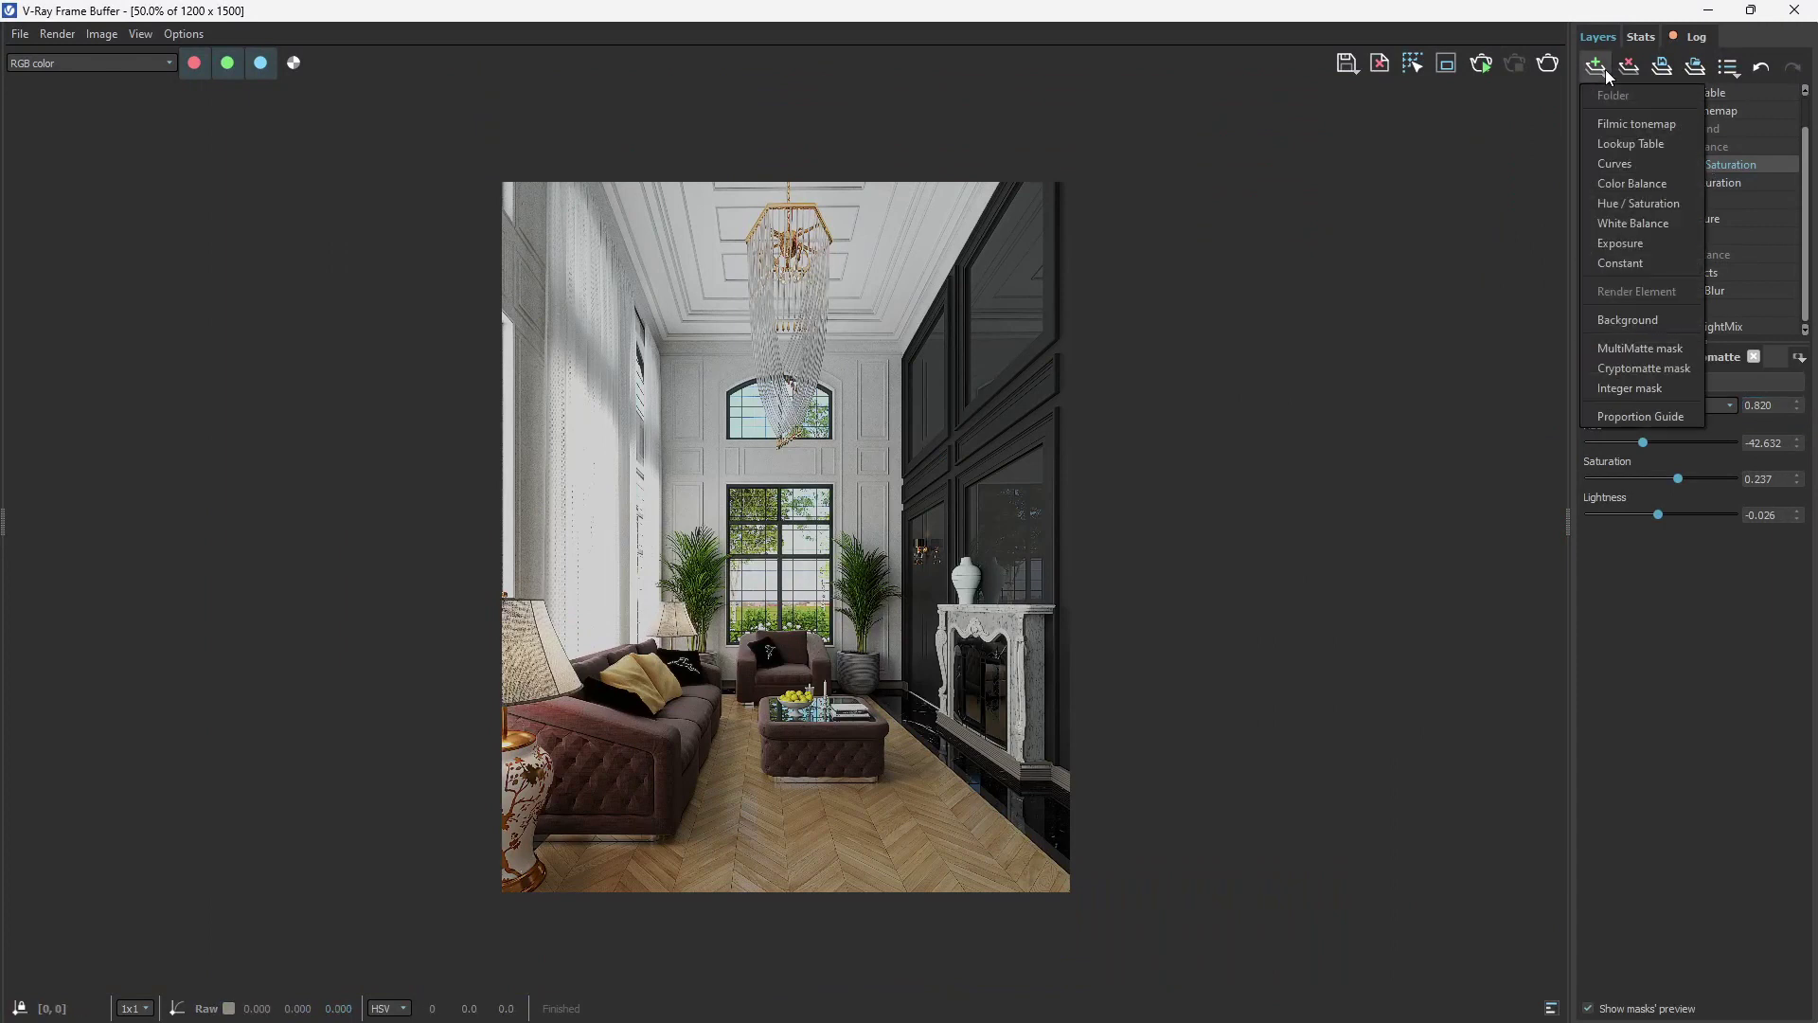
{"action": "left_click", "coordinate": [1650, 205]}
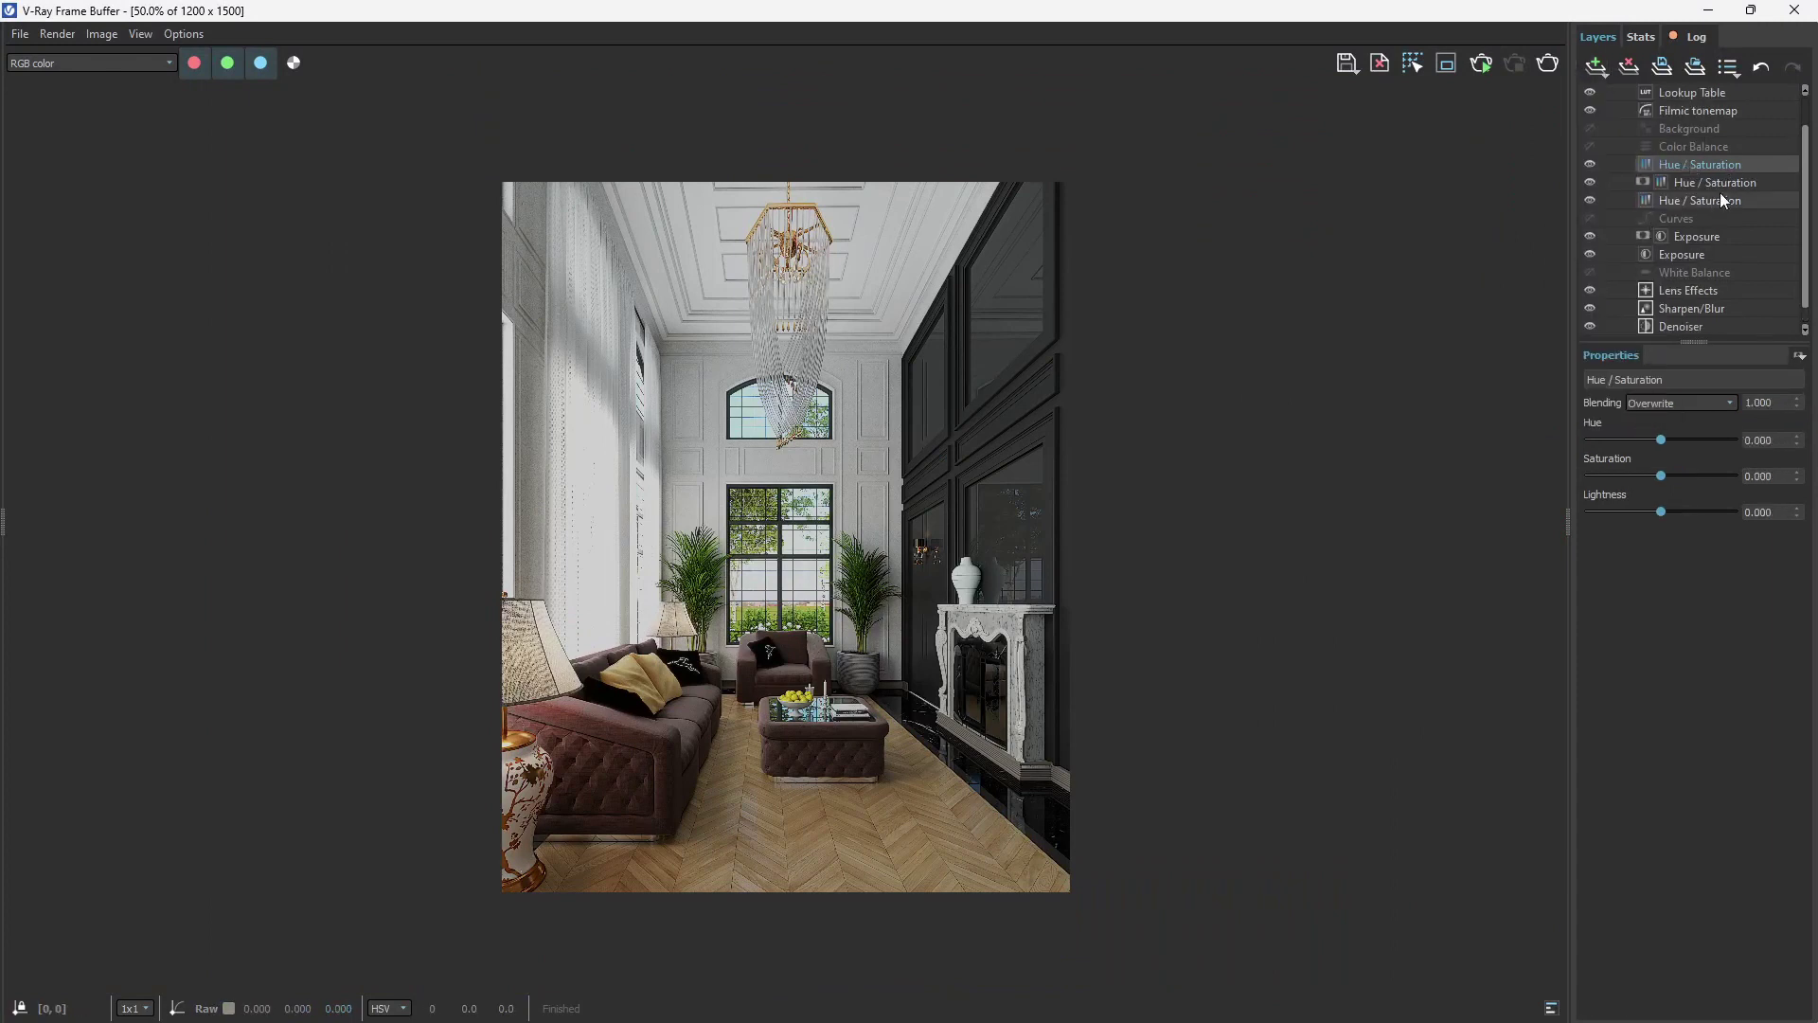
{"action": "left_click", "coordinate": [1799, 357]}
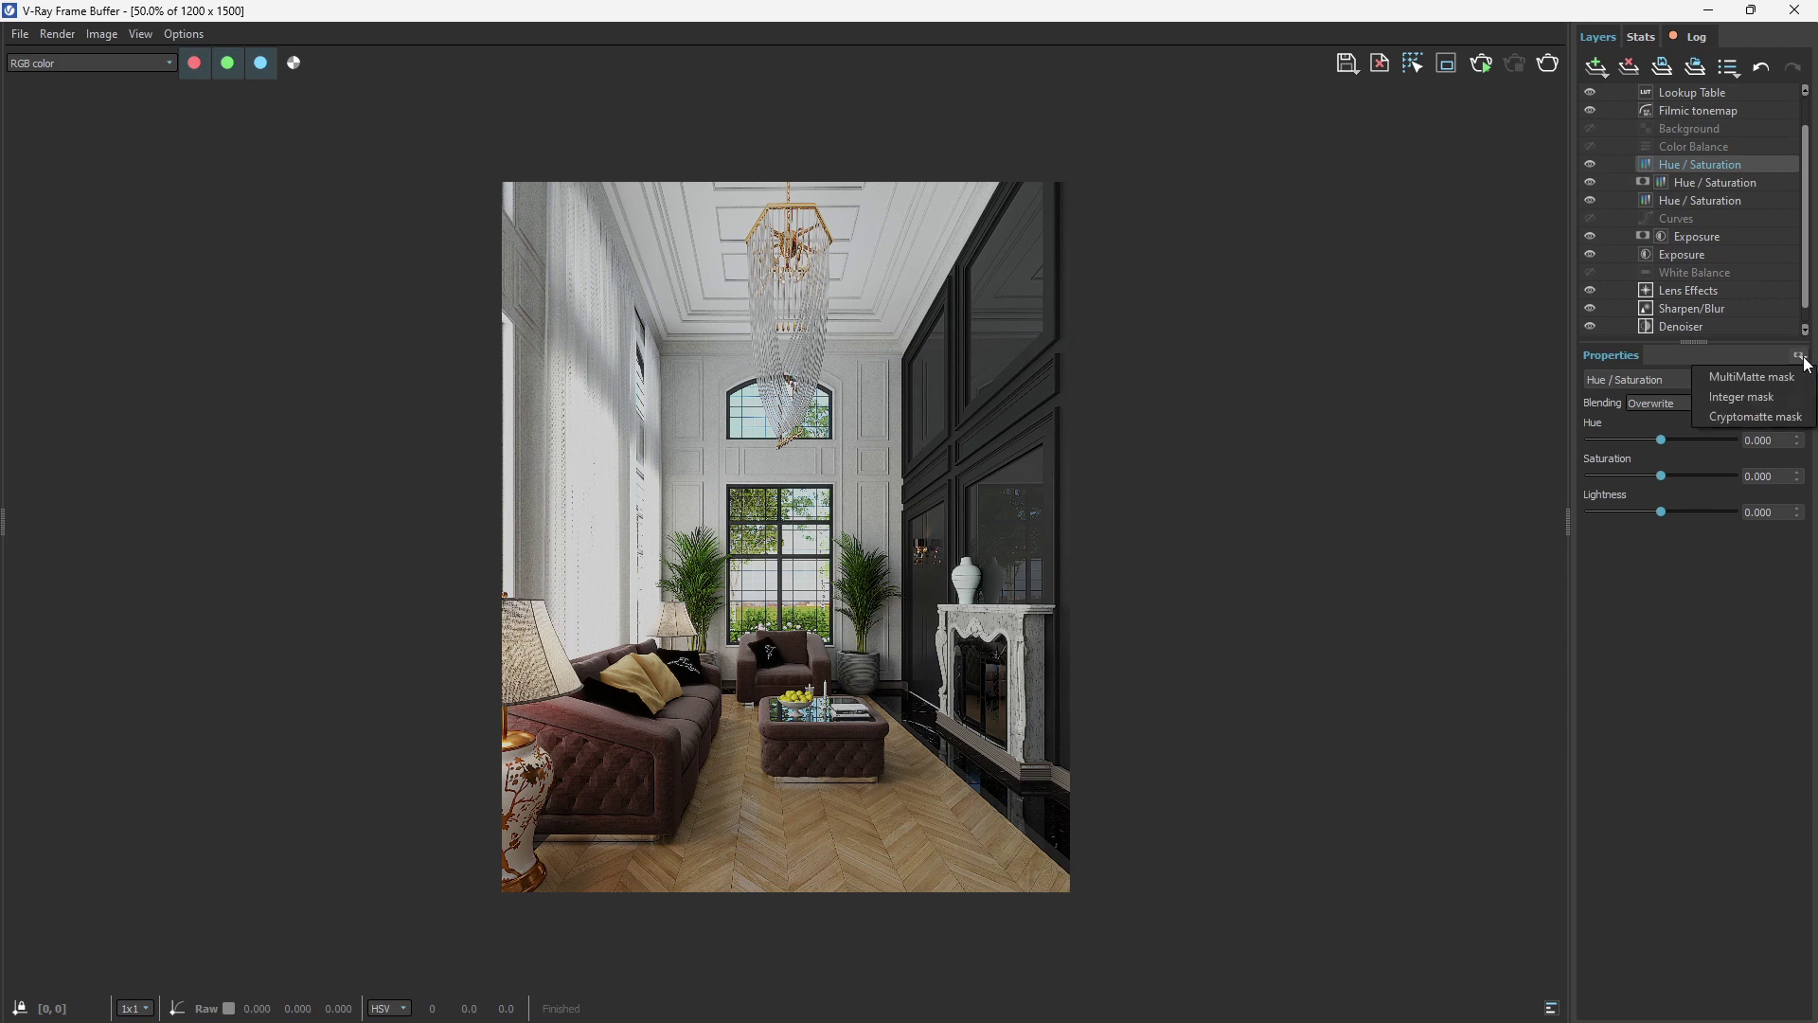
{"action": "left_click", "coordinate": [1753, 417]}
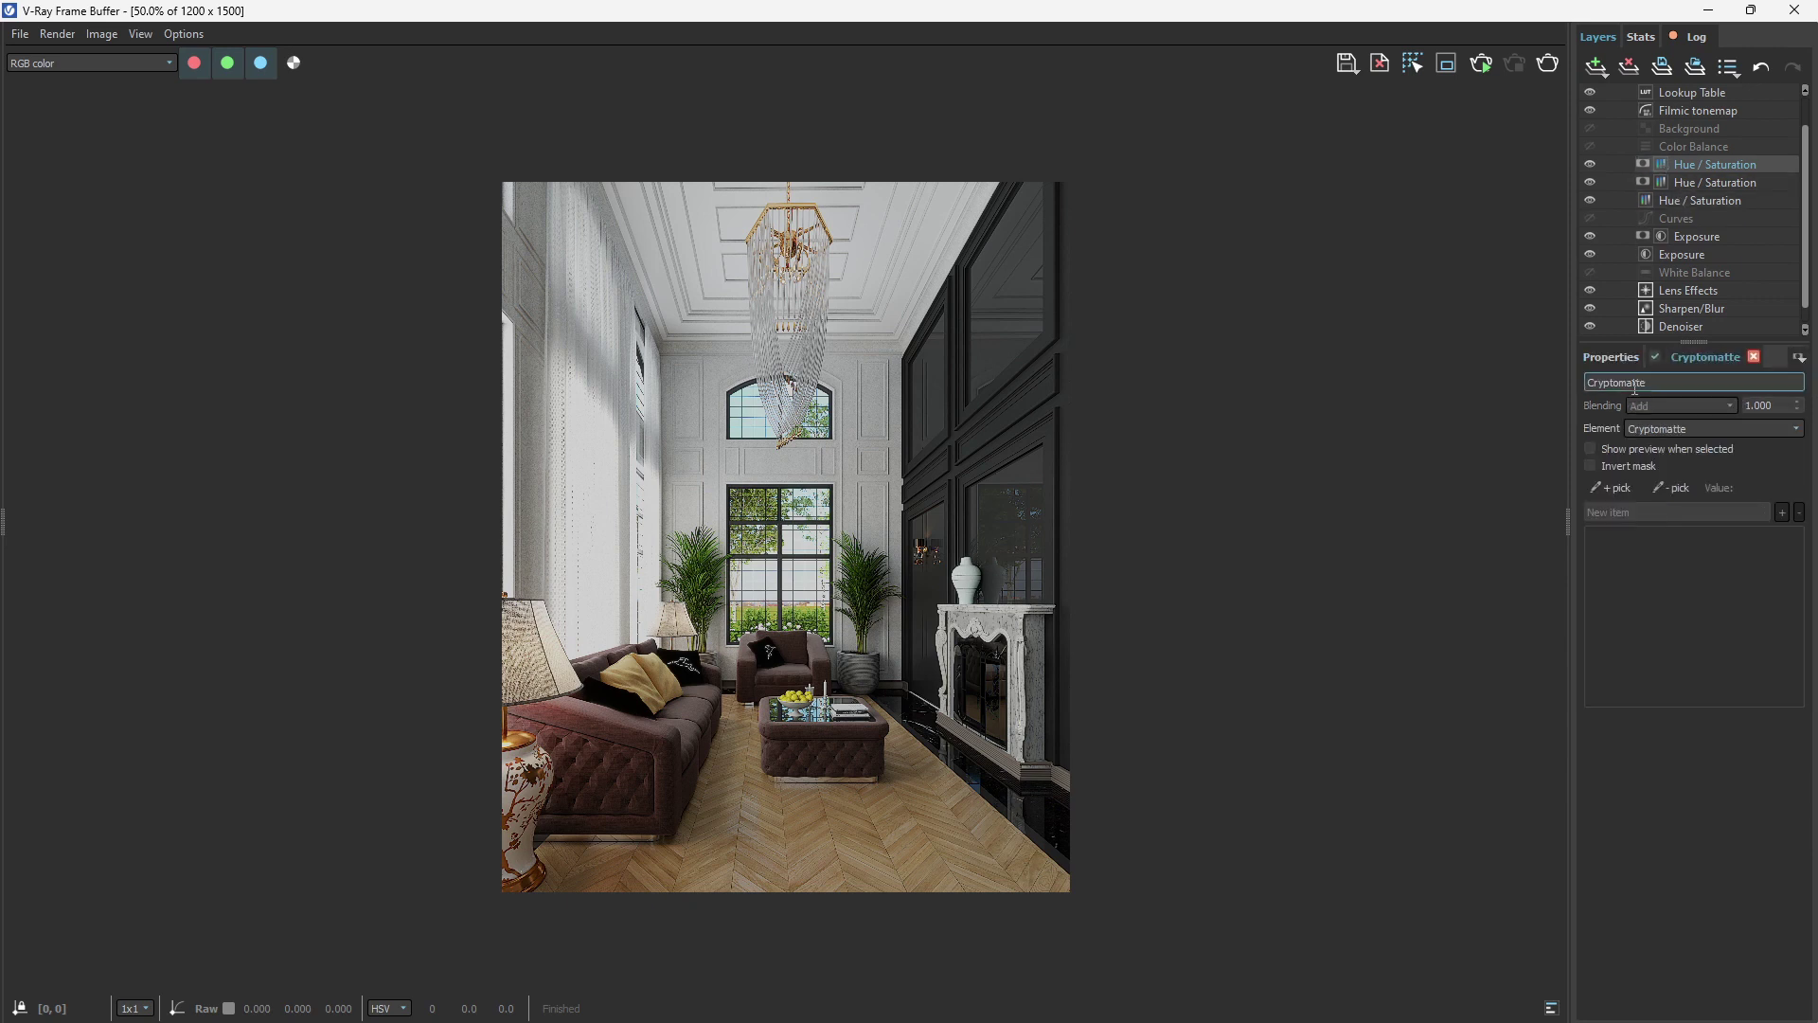
Step: Pick the two potted palms beside the window into the new Hue / Saturation layer's Cryptomatte mask
{"action": "left_click", "coordinate": [1615, 487]}
{"action": "scroll", "coordinate": [802, 624], "scroll_direction": "up", "scroll_amount": 3}
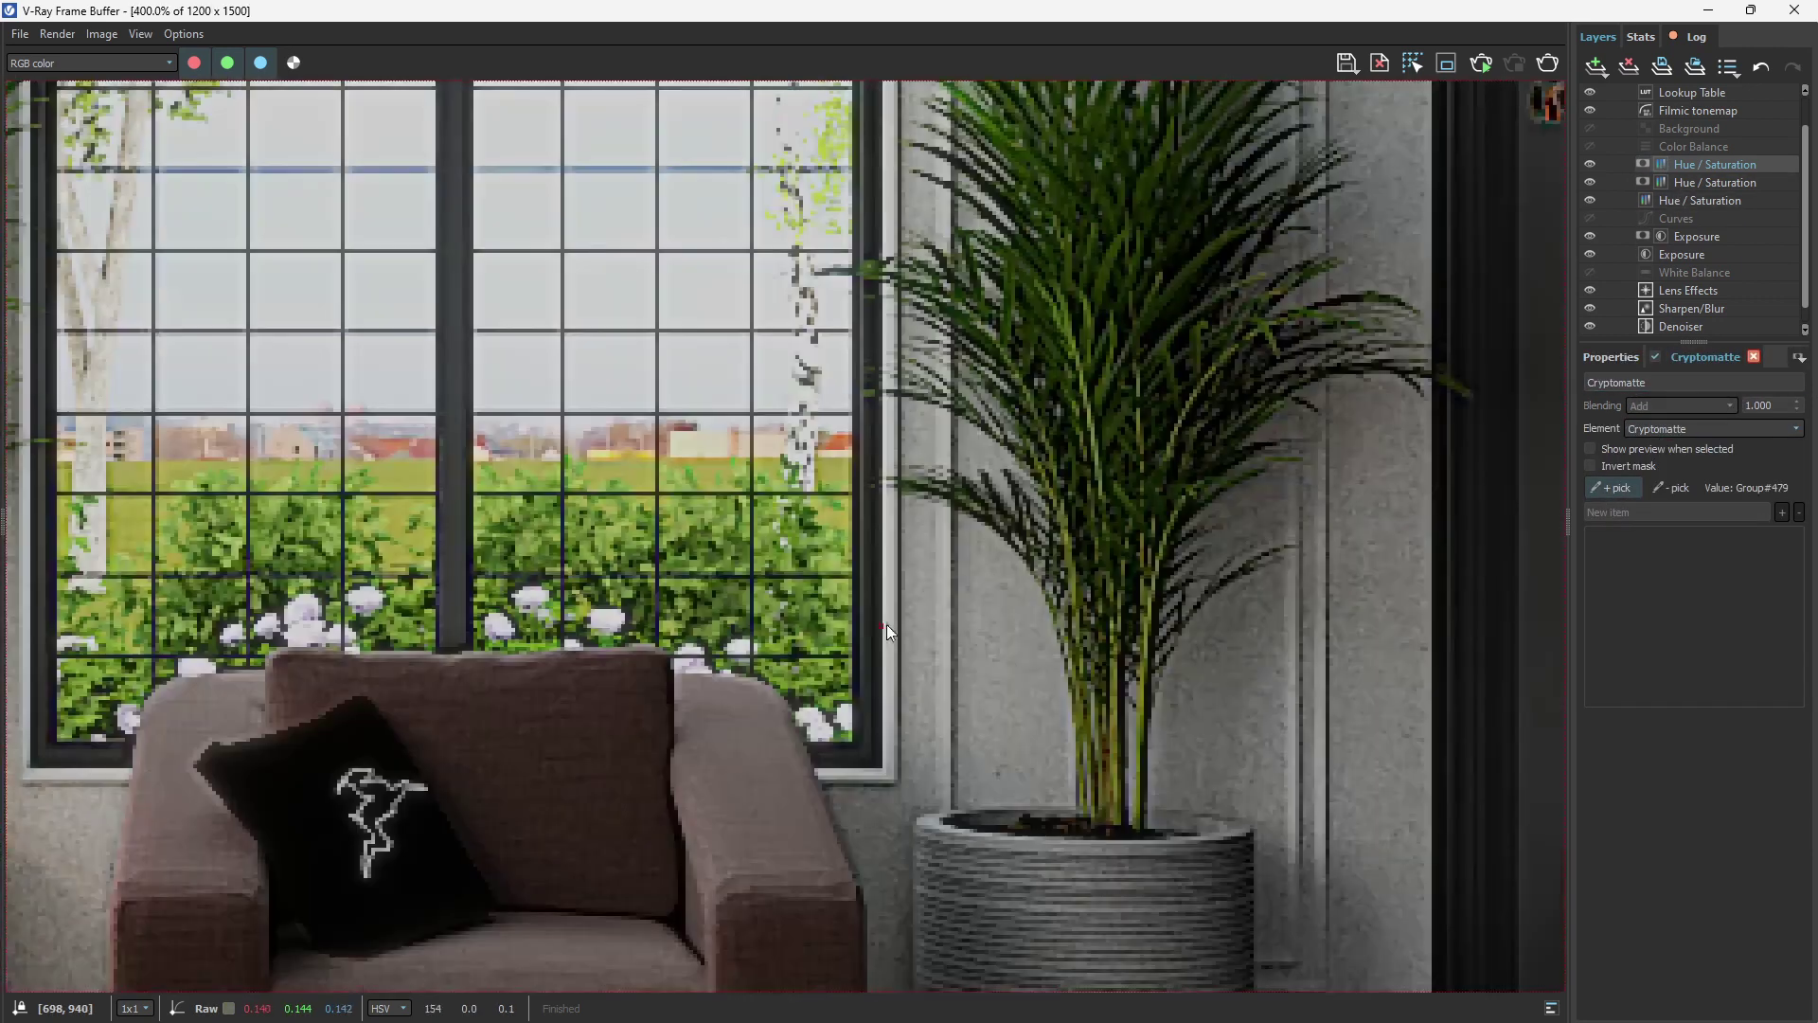
{"action": "left_click", "coordinate": [1117, 423]}
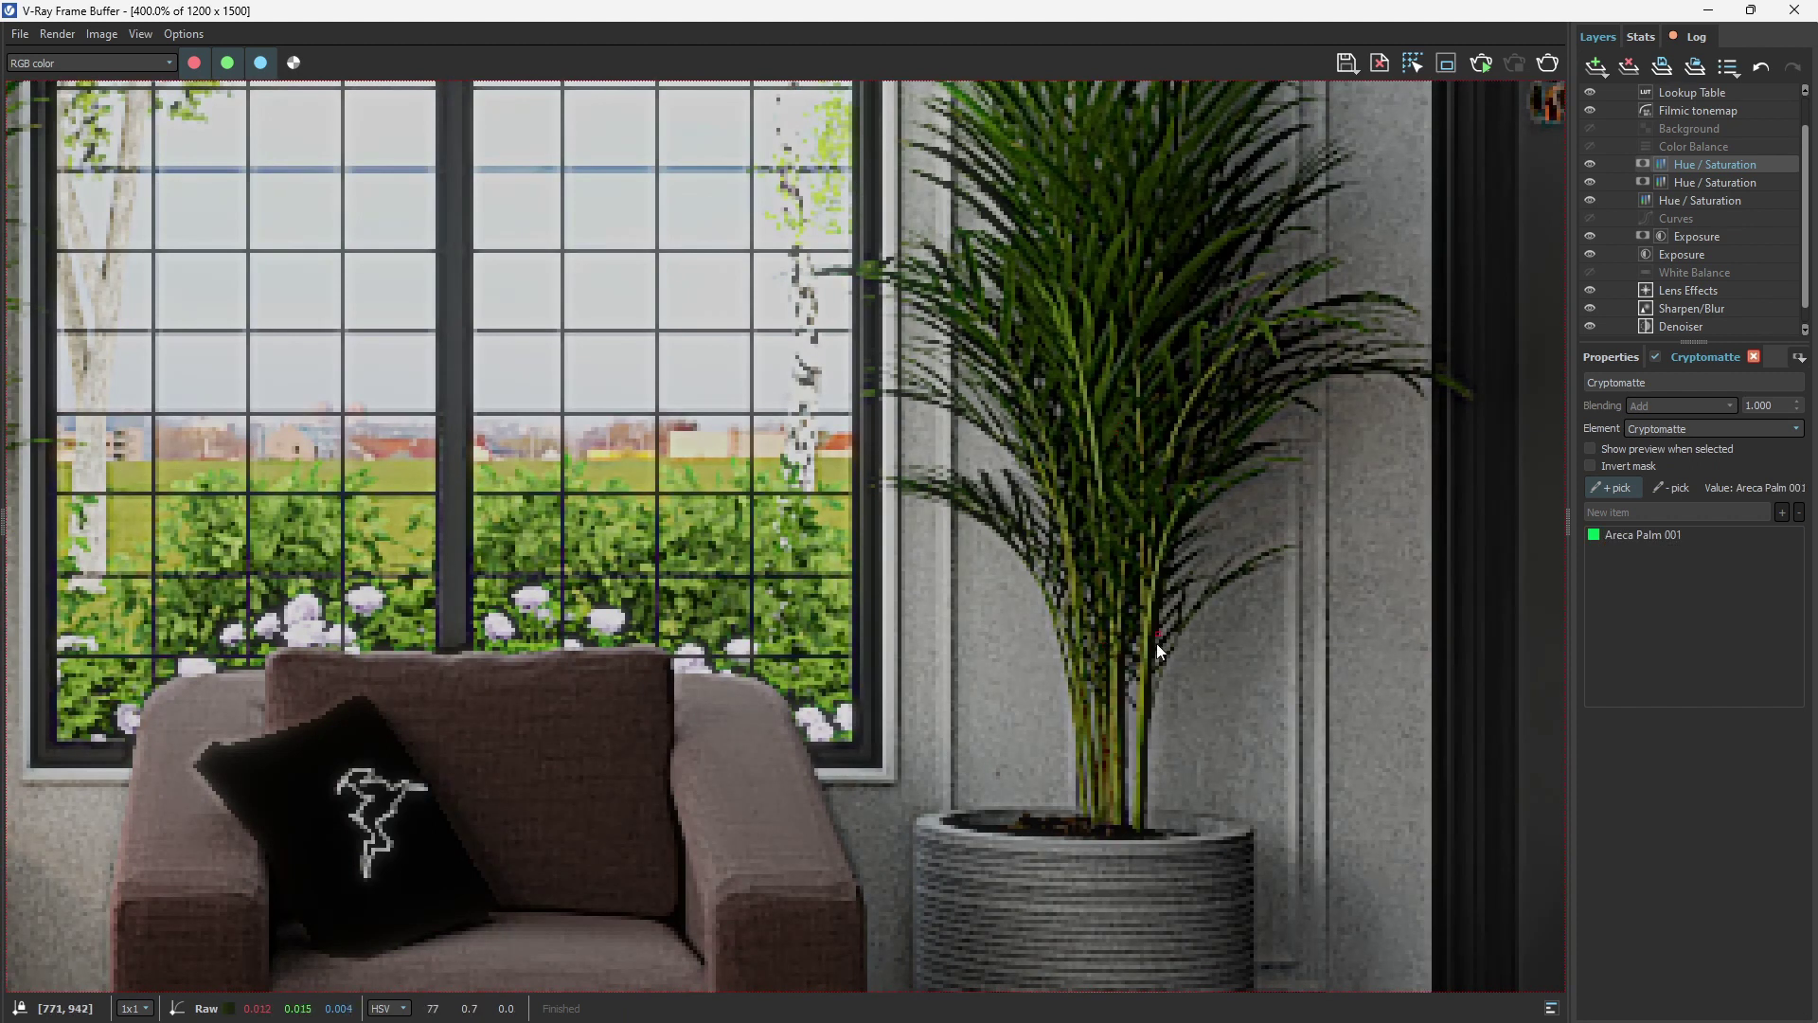
{"action": "scroll", "coordinate": [1150, 655], "scroll_direction": "up", "scroll_amount": 1}
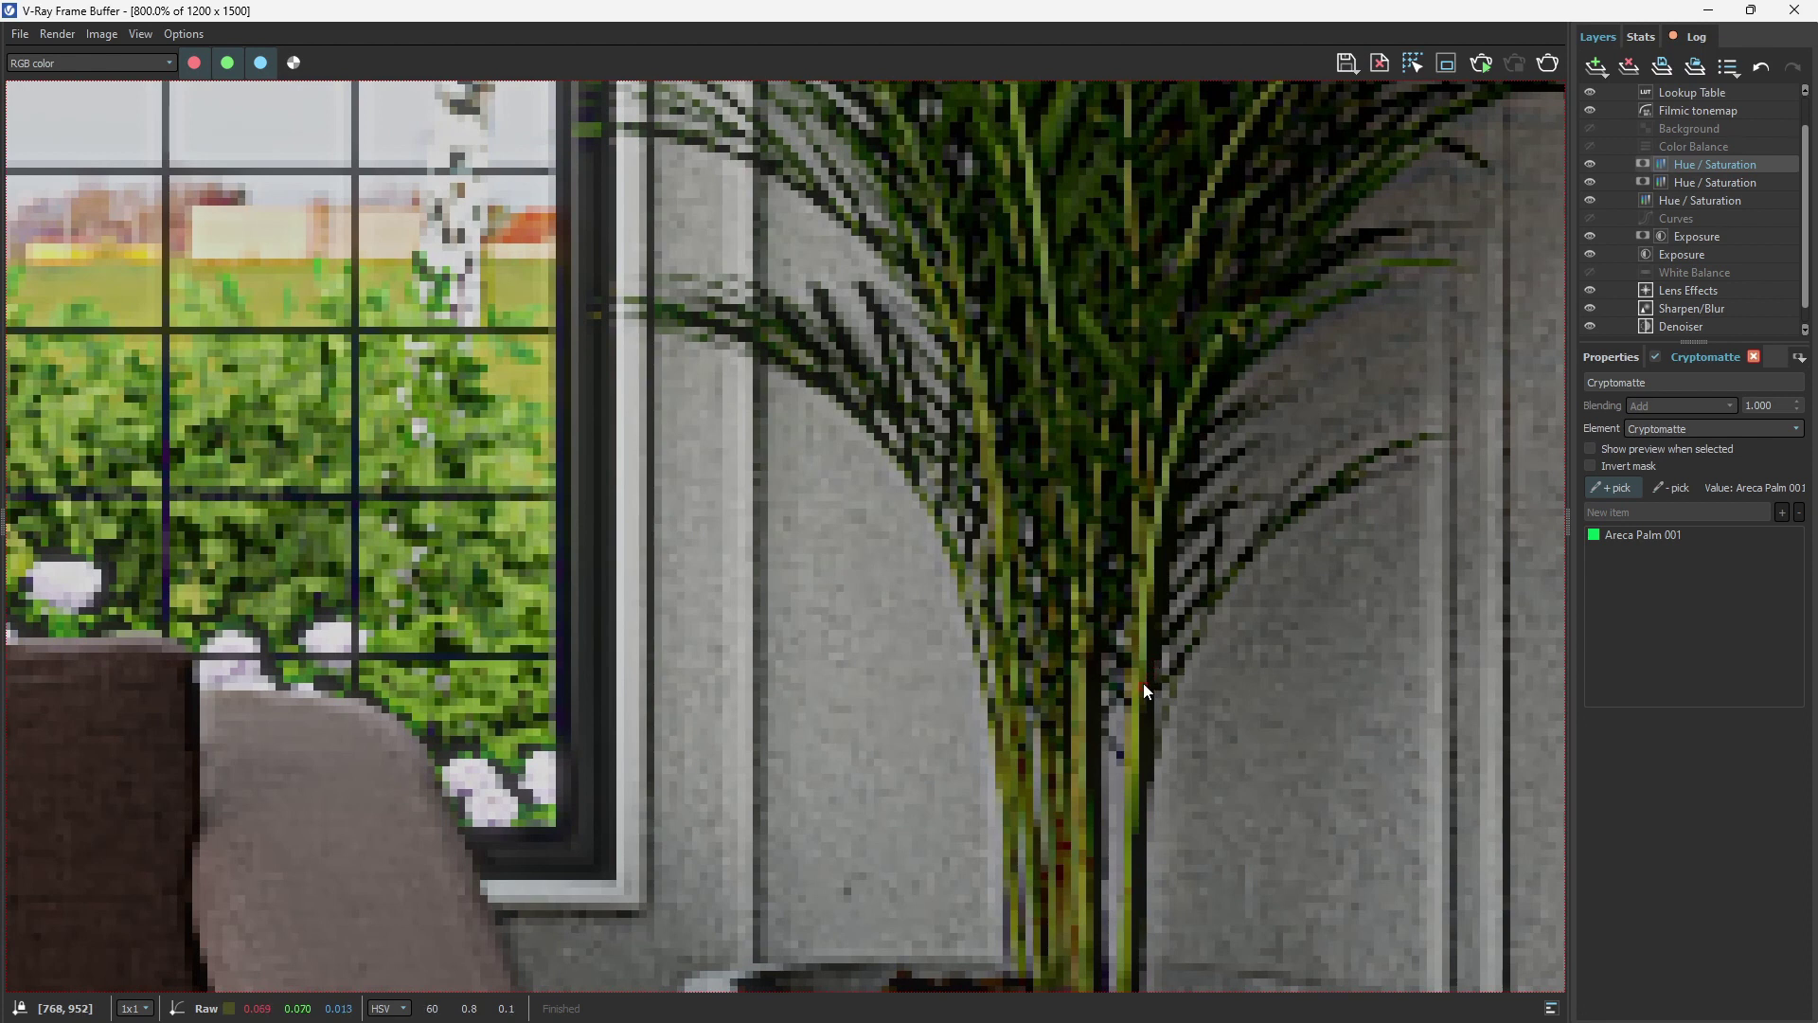
{"action": "scroll", "coordinate": [1144, 676], "scroll_direction": "down", "scroll_amount": 3}
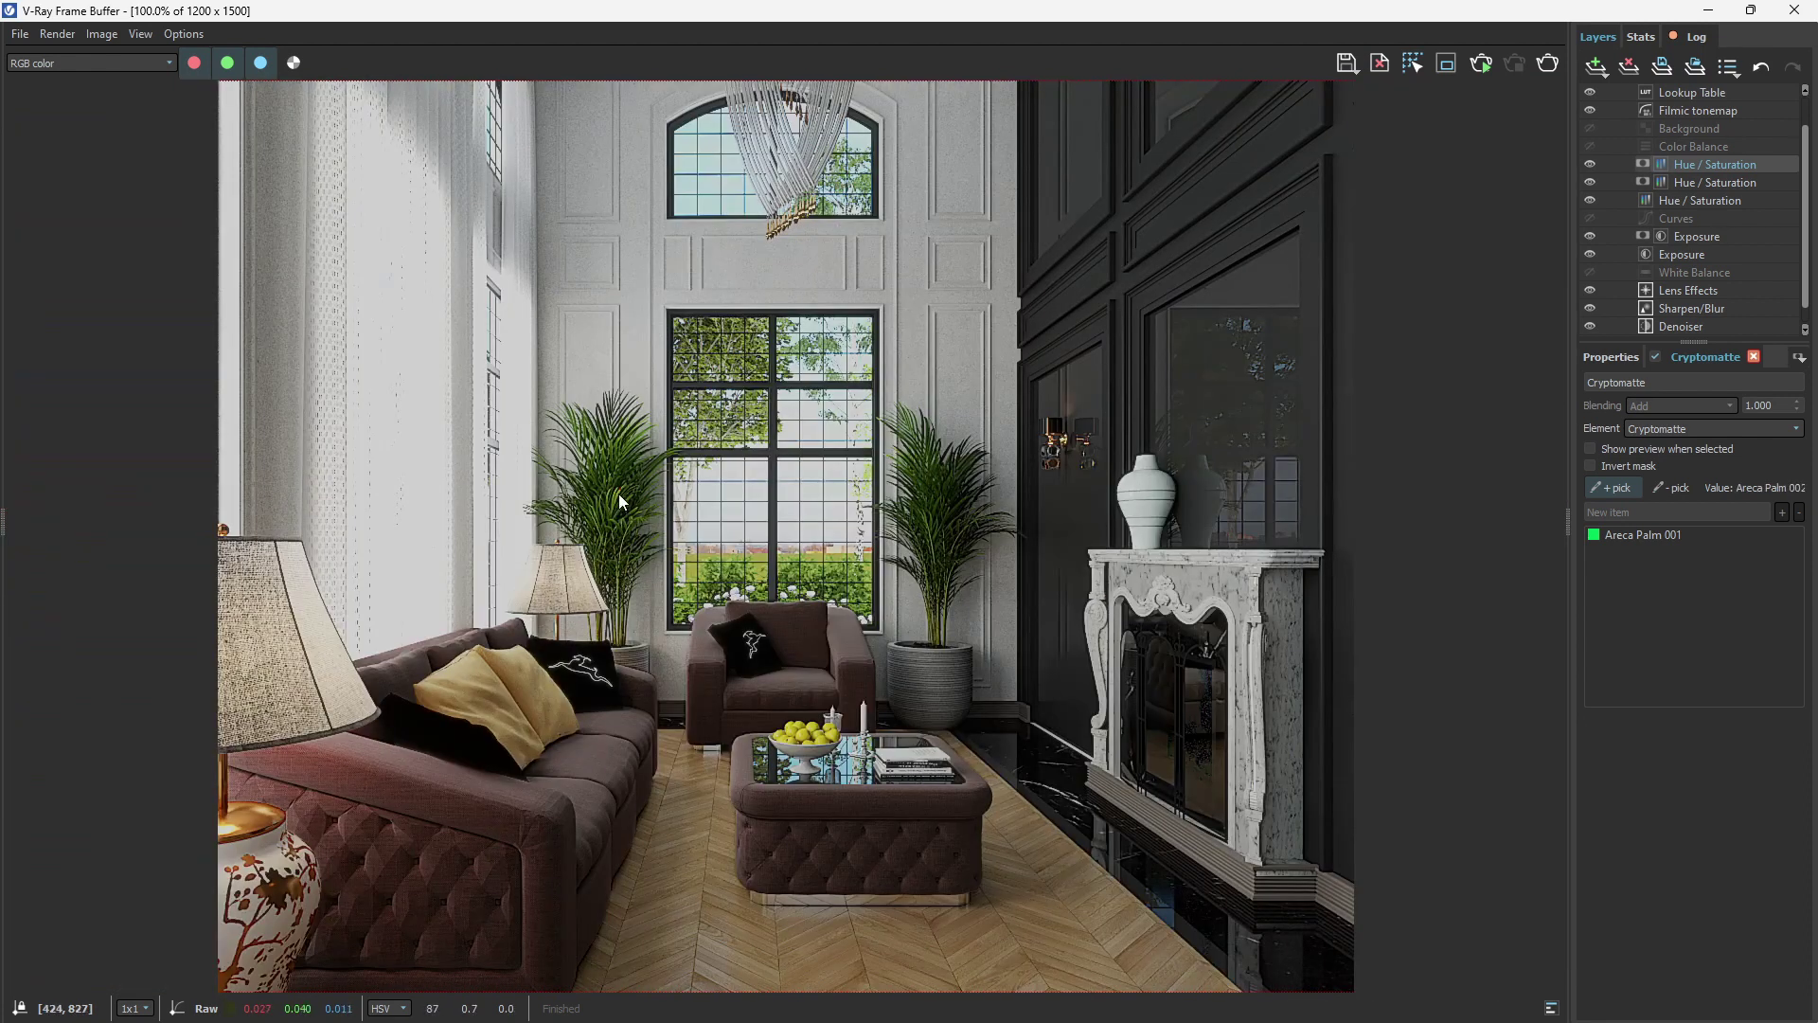
{"action": "scroll", "coordinate": [616, 502], "scroll_direction": "up", "scroll_amount": 2}
{"action": "left_click", "coordinate": [610, 504]}
{"action": "scroll", "coordinate": [611, 478], "scroll_direction": "down", "scroll_amount": 1}
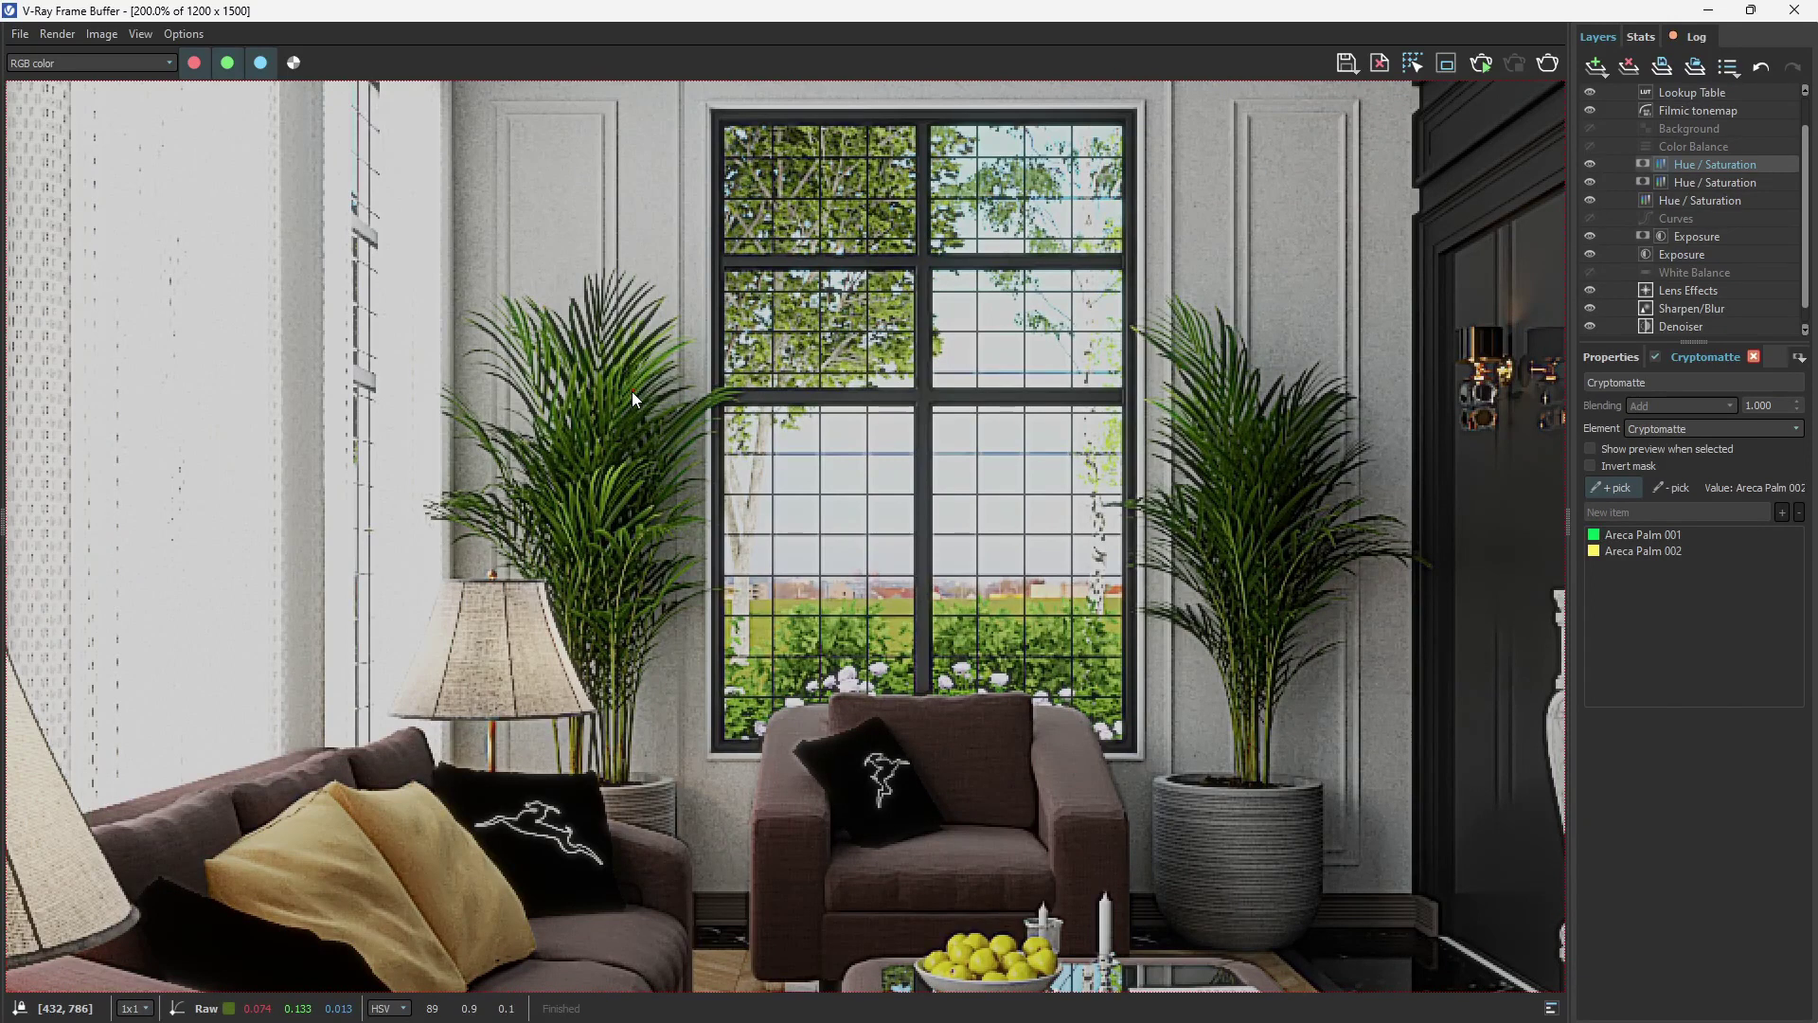
{"action": "scroll", "coordinate": [626, 440], "scroll_direction": "down", "scroll_amount": 1}
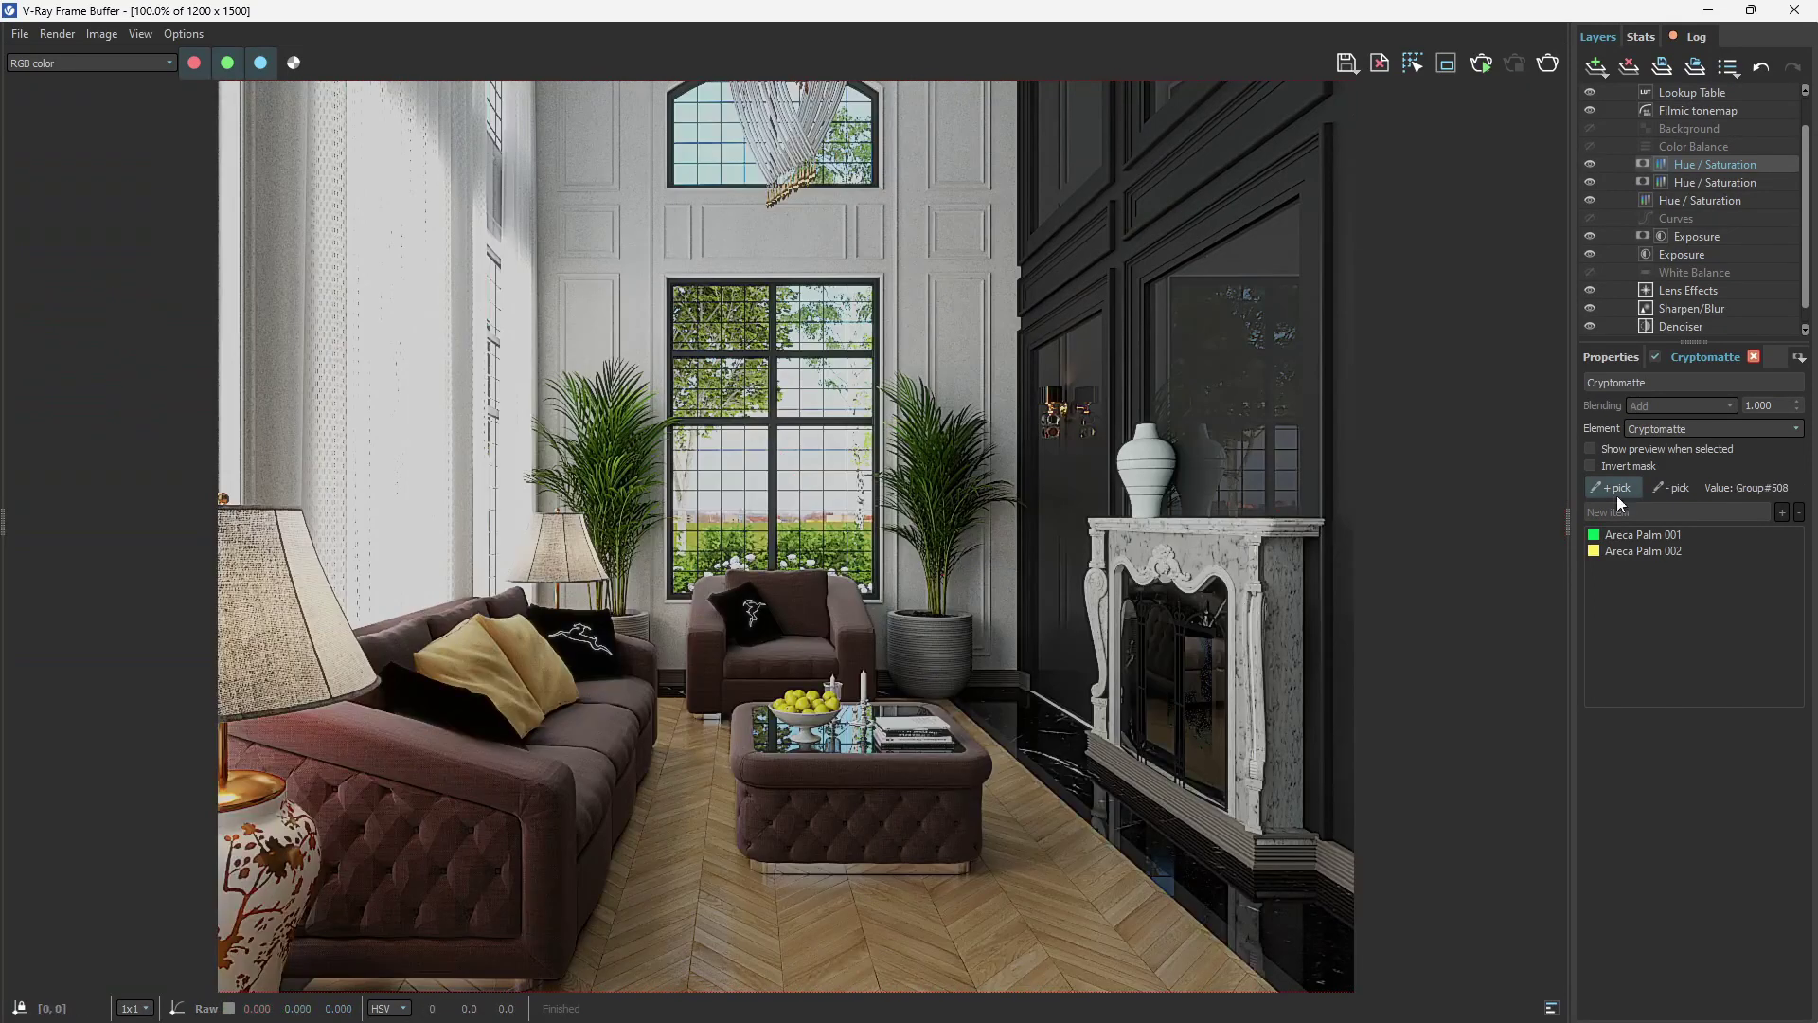
Step: Set the palm-masked Hue / Saturation layer's hue to -37.895 and saturation to 0.684, with lightness at 0
{"action": "left_click", "coordinate": [1608, 357]}
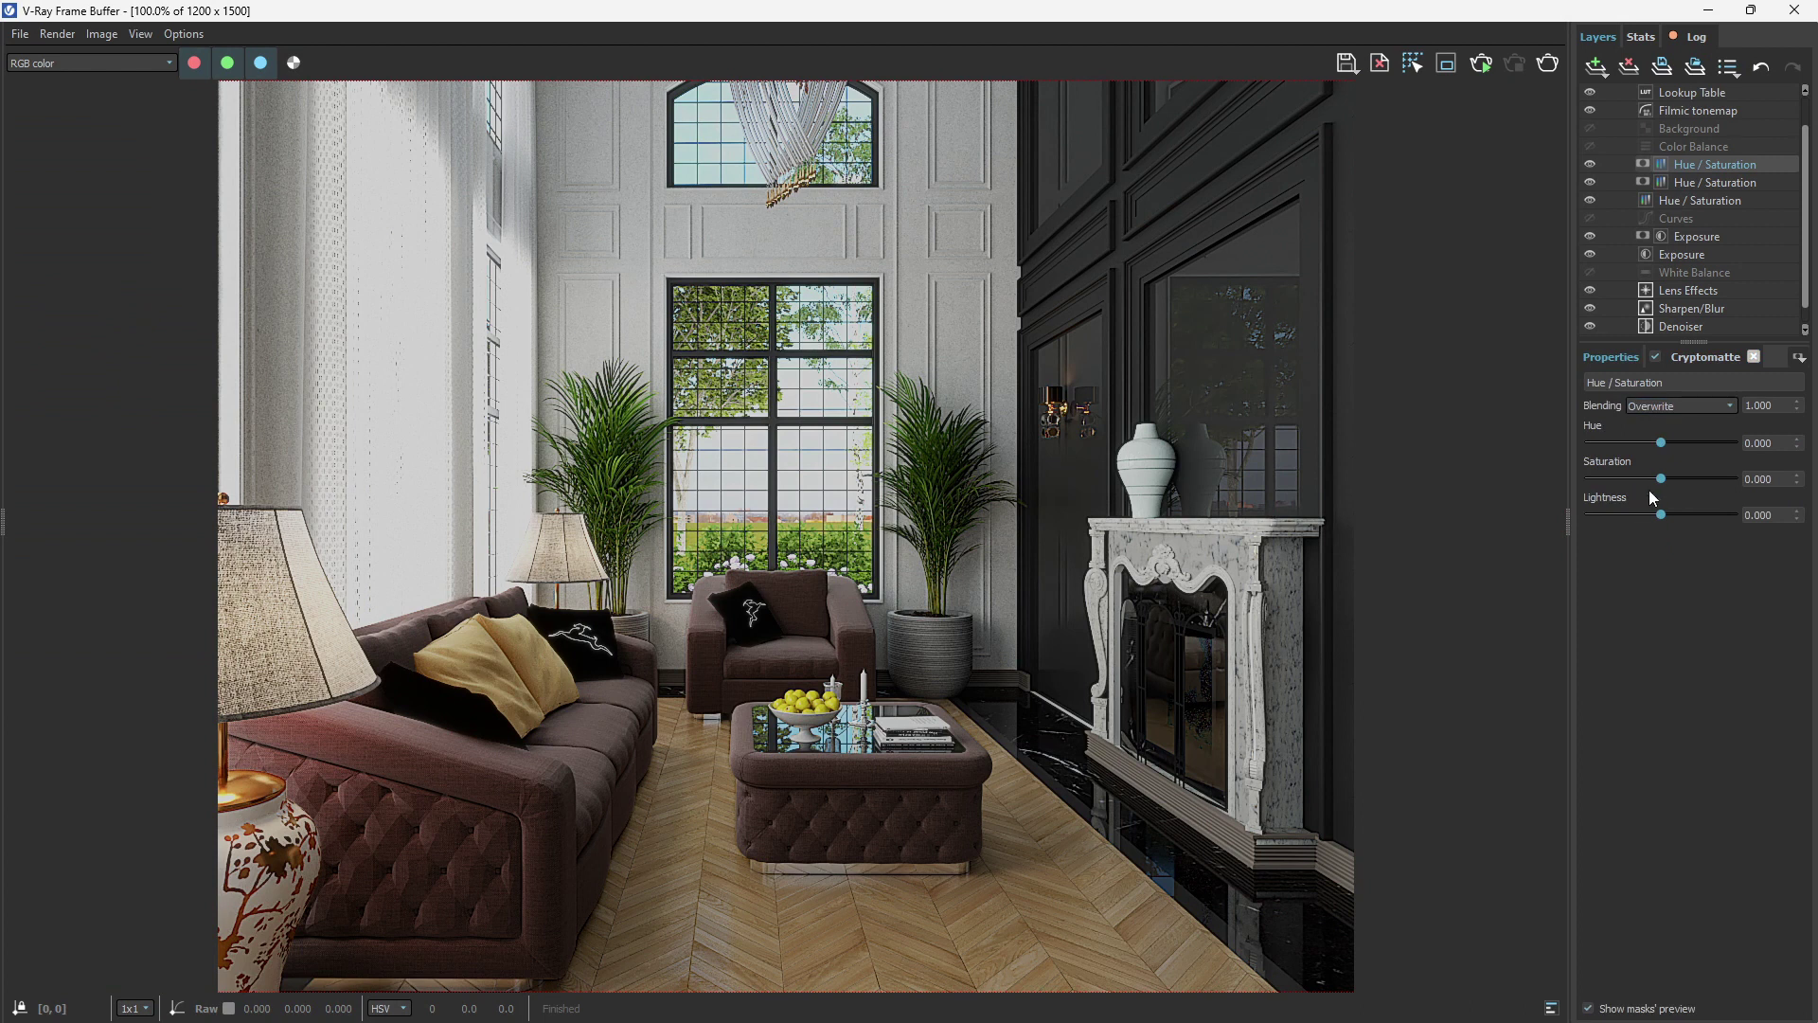
{"action": "mouse_move", "coordinate": [1660, 478]}
{"action": "left_mouse_down"}
{"action": "mouse_move", "coordinate": [1682, 478]}
{"action": "mouse_move", "coordinate": [1596, 485]}
{"action": "mouse_move", "coordinate": [1680, 491]}
{"action": "left_mouse_up"}
{"action": "left_click_drag", "start_coordinate": [1650, 492], "coordinate": [1691, 504]}
{"action": "left_click_drag", "start_coordinate": [1659, 515], "coordinate": [1659, 515]}
{"action": "left_click_drag", "start_coordinate": [1784, 515], "coordinate": [1708, 529]}
{"action": "type", "text": "0"}
{"action": "key", "text": "Return"}
{"action": "left_click_drag", "start_coordinate": [1663, 441], "coordinate": [1643, 445]}
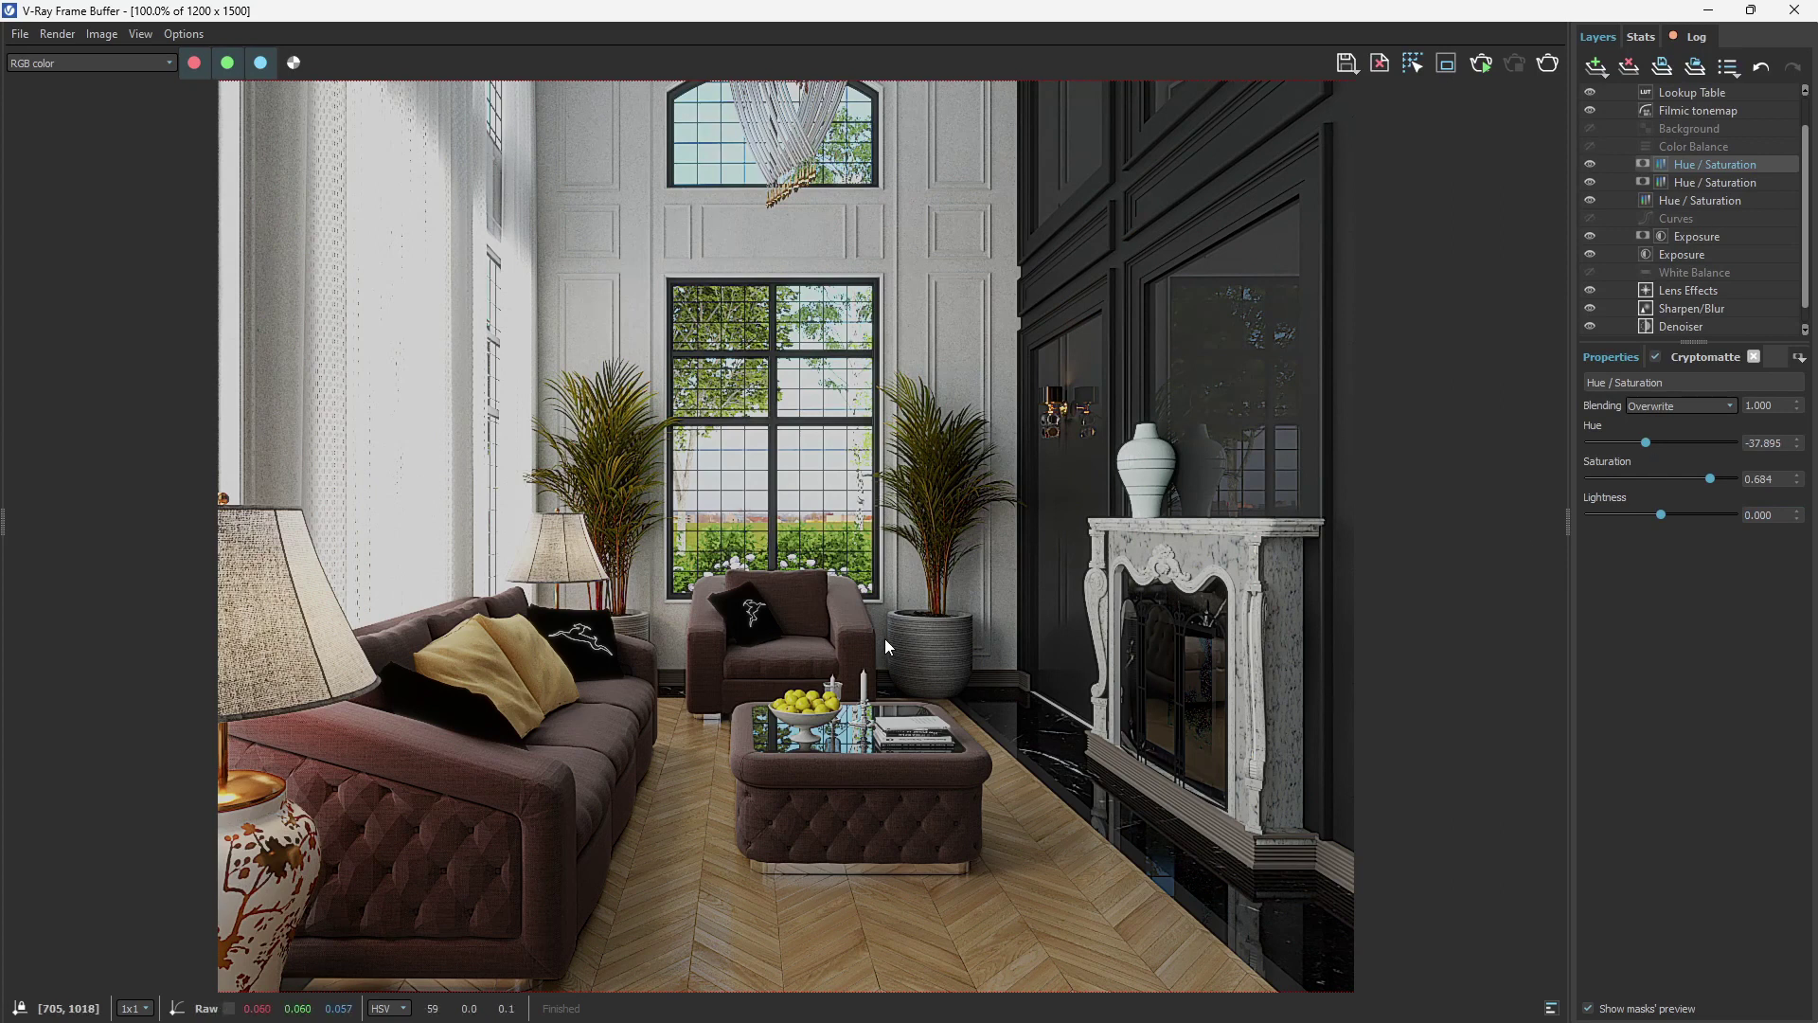
Step: Set the palm-masked Hue / Saturation layer's saturation to 0.316 and check the palms in the full image
{"action": "scroll", "coordinate": [885, 638], "scroll_direction": "down", "scroll_amount": 1}
{"action": "scroll", "coordinate": [790, 630], "scroll_direction": "up", "scroll_amount": 1}
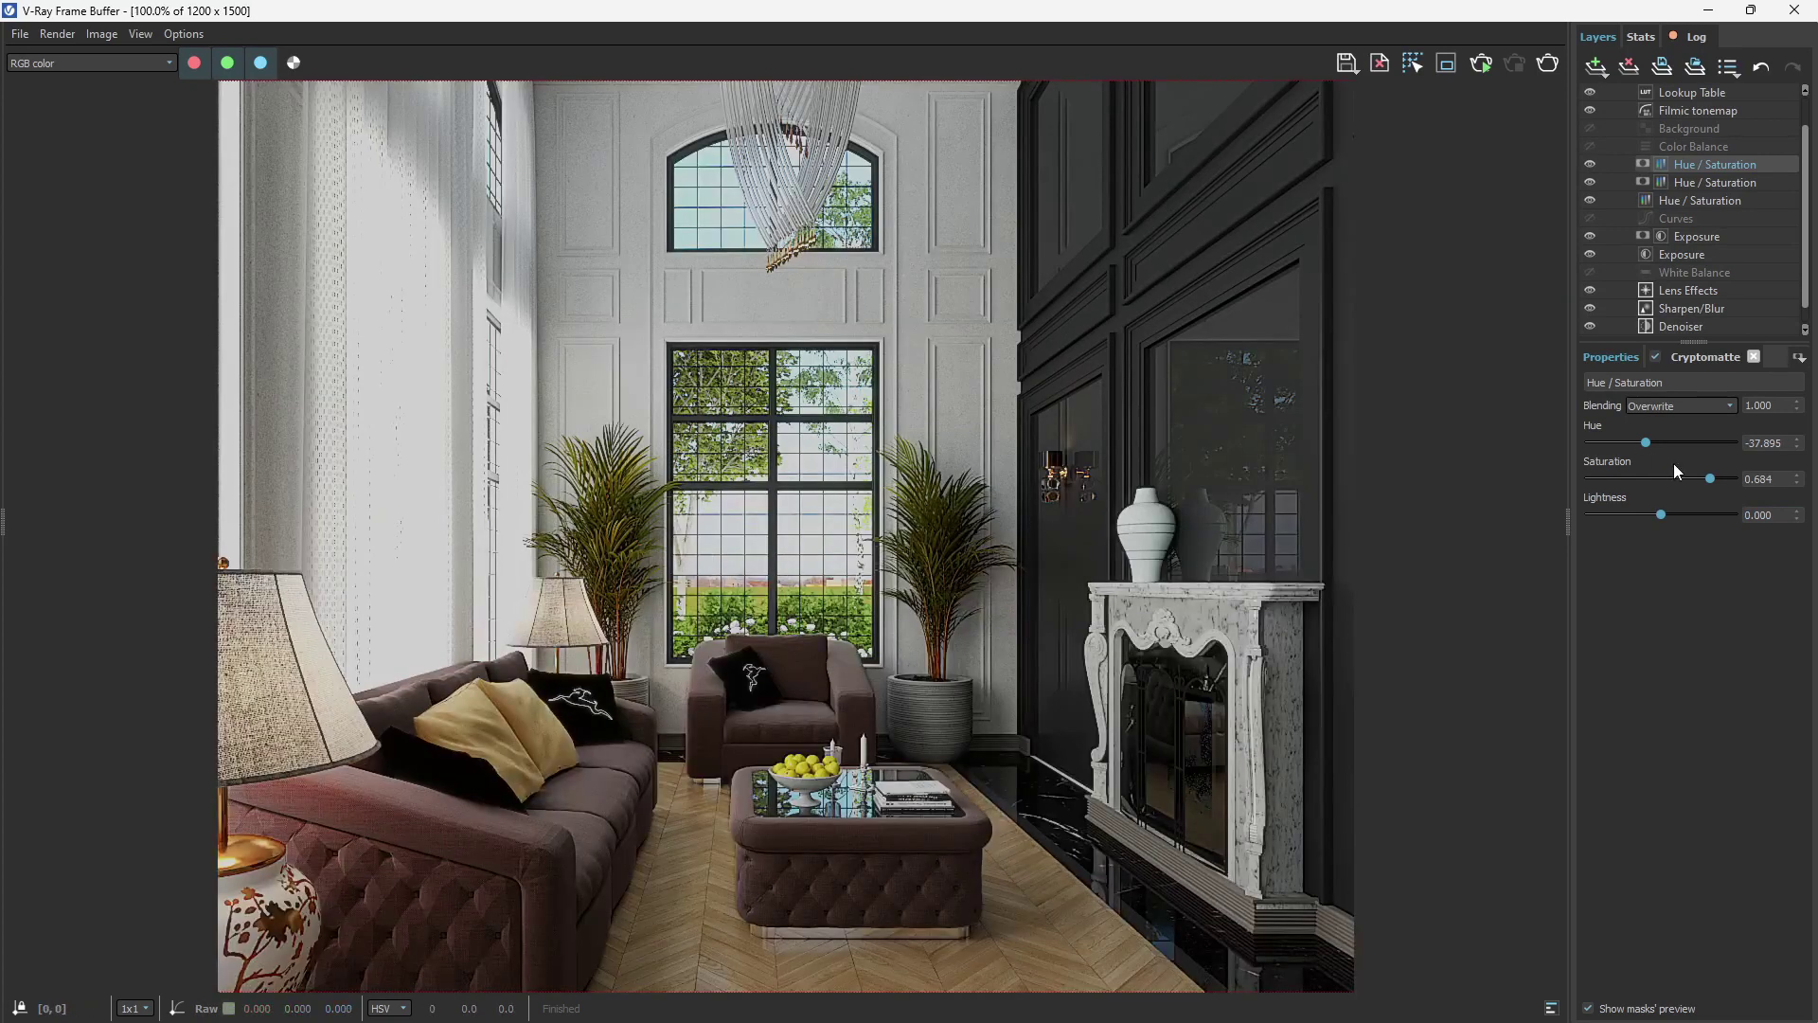
{"action": "left_click_drag", "start_coordinate": [1710, 478], "coordinate": [1686, 483]}
{"action": "left_click", "coordinate": [1620, 383]}
{"action": "scroll", "coordinate": [832, 557], "scroll_direction": "down", "scroll_amount": 1}
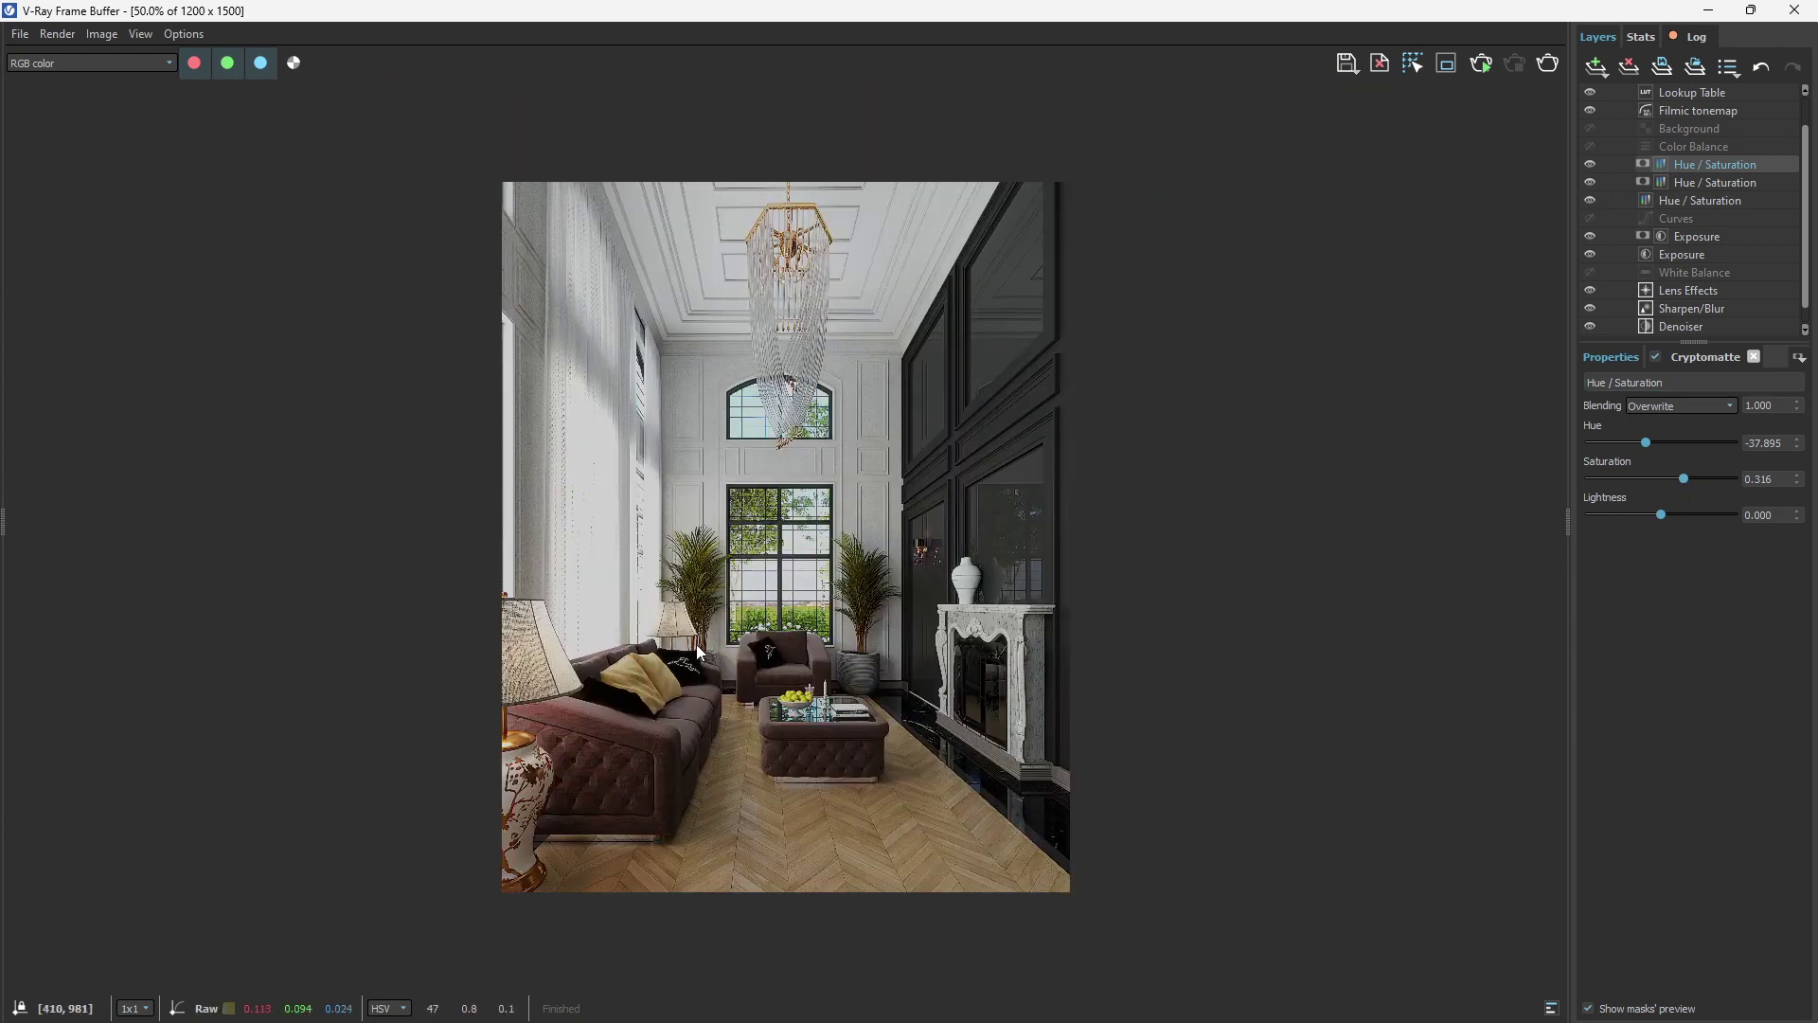
{"action": "scroll", "coordinate": [705, 653], "scroll_direction": "up", "scroll_amount": 1}
Step: Enable the Color Balance layer and limit it to the yellow sofa cushions with a Cryptomatte mask
{"action": "left_click", "coordinate": [1695, 146]}
{"action": "left_click", "coordinate": [1588, 147]}
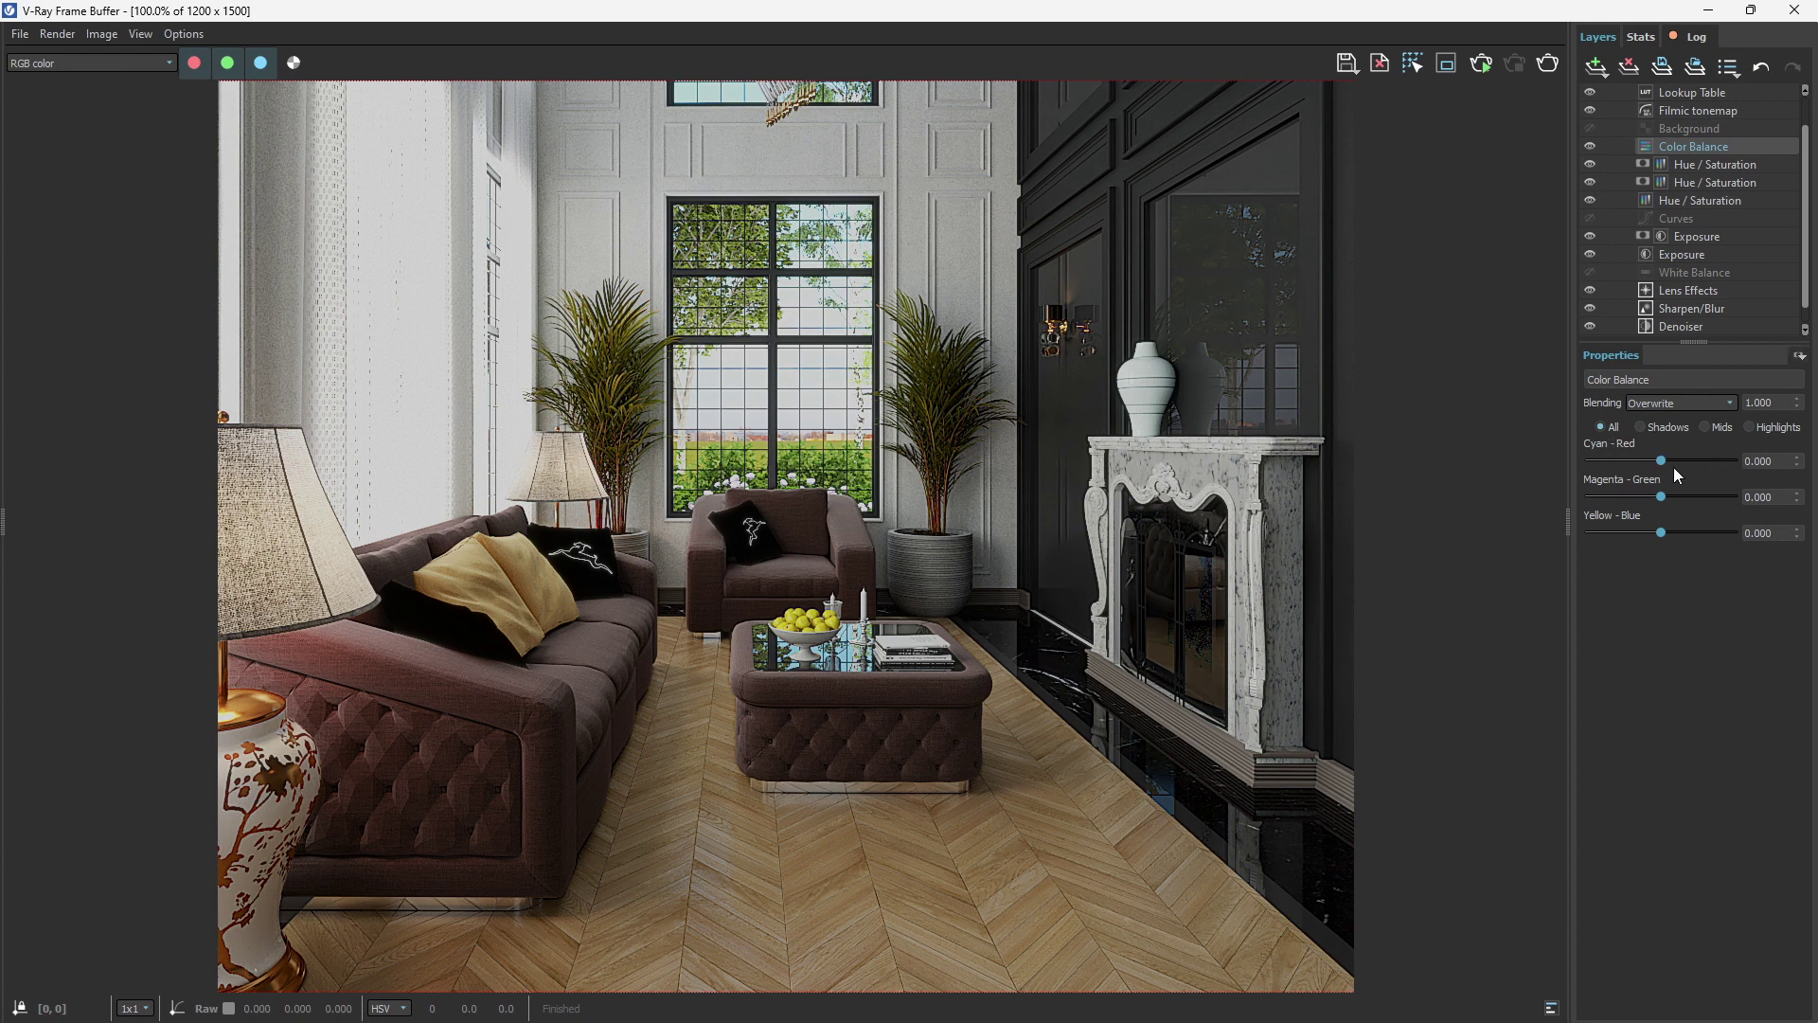
{"action": "left_click", "coordinate": [1798, 358]}
{"action": "left_click", "coordinate": [1752, 418]}
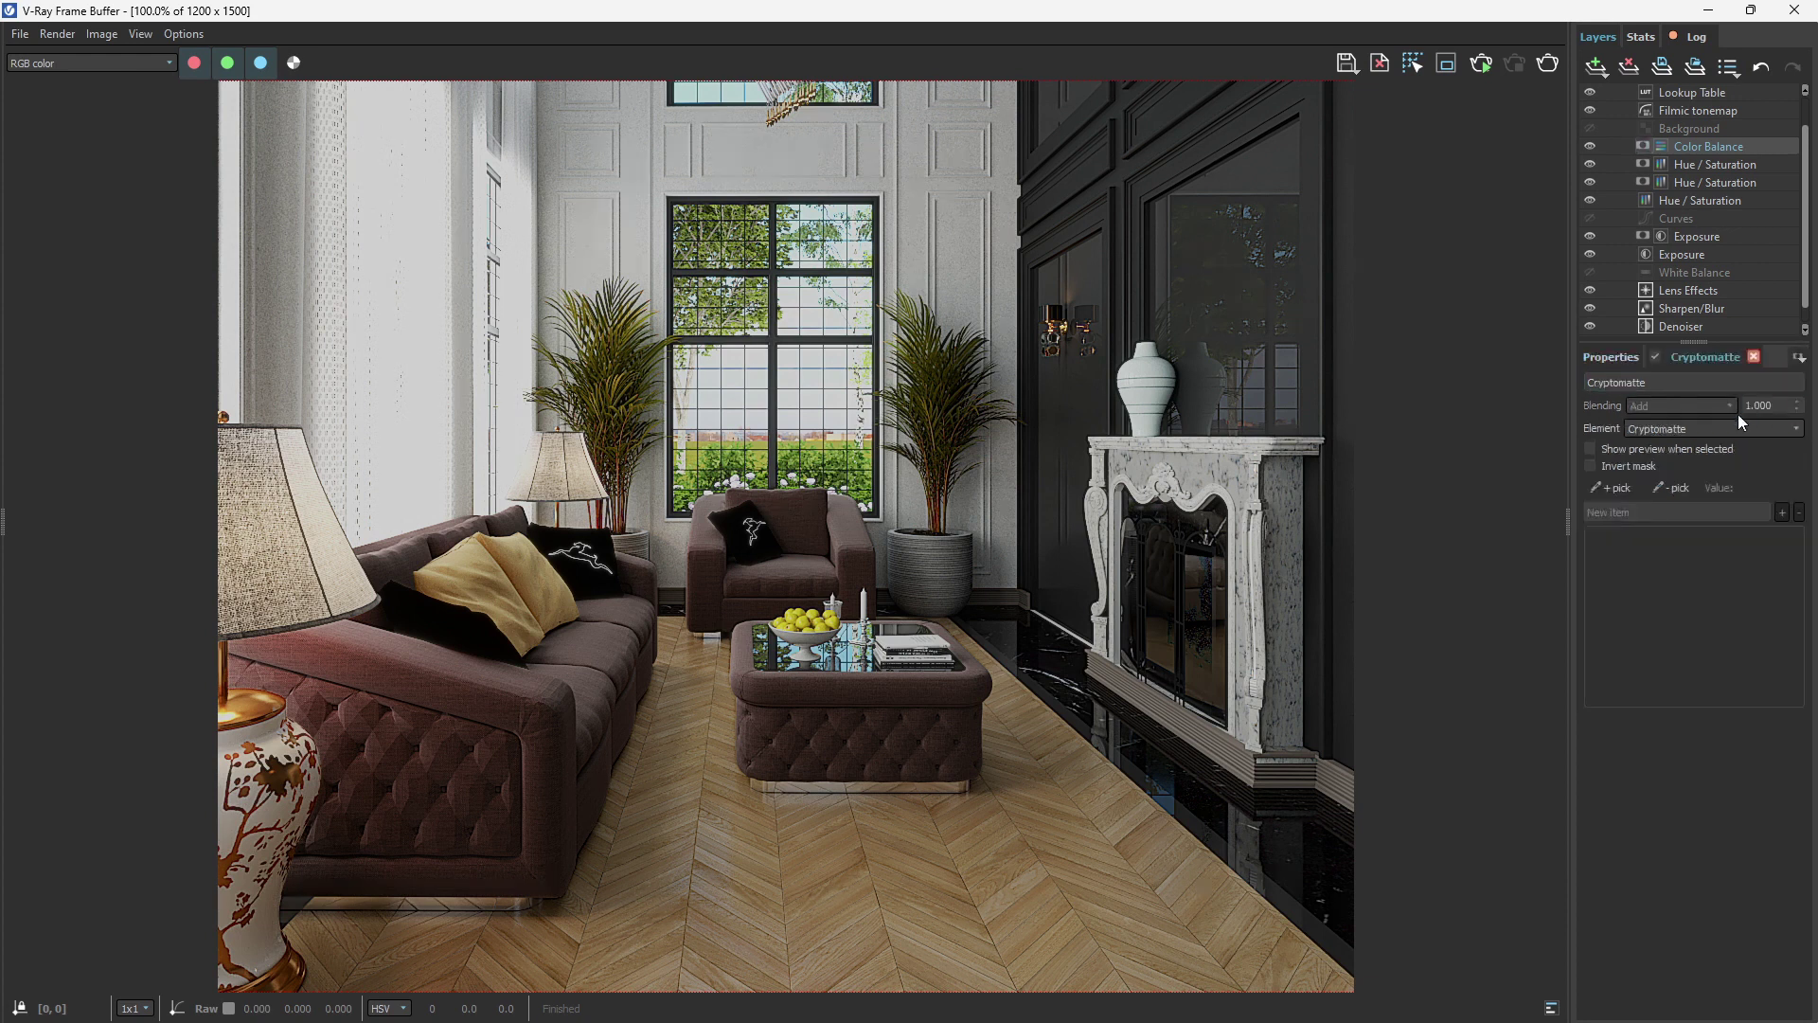
{"action": "left_click", "coordinate": [1608, 357]}
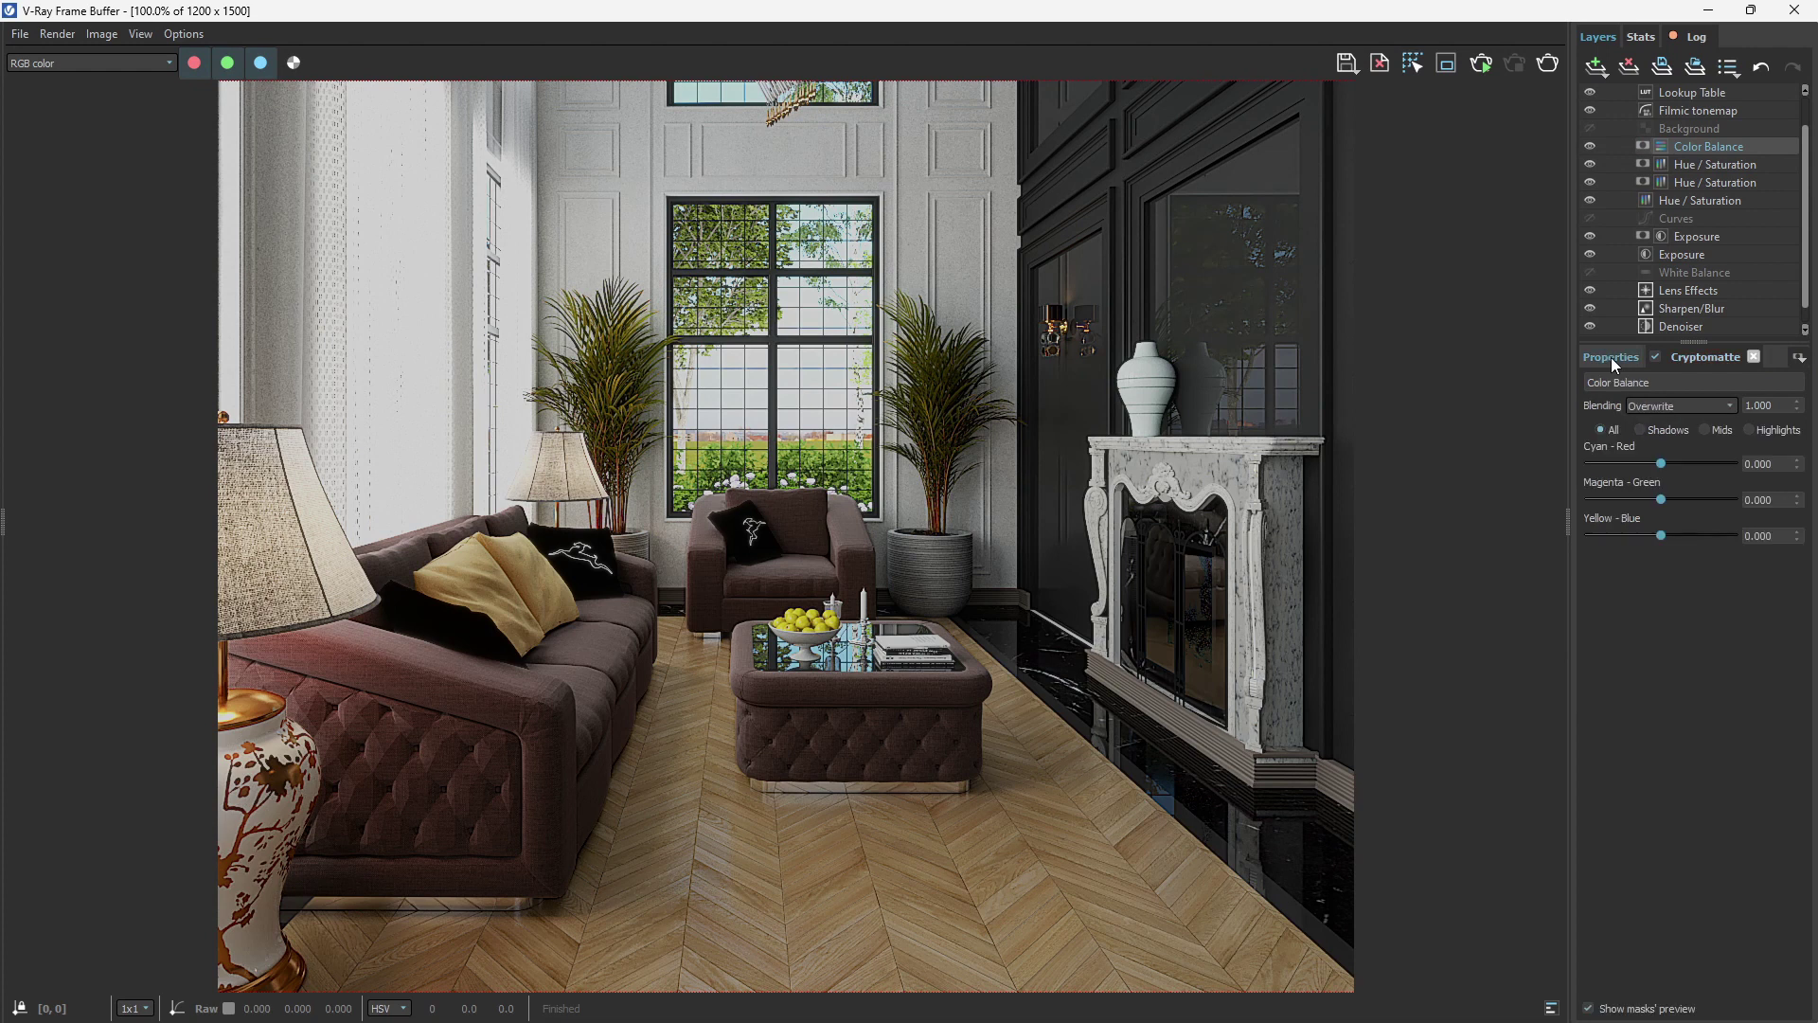
{"action": "left_click", "coordinate": [1688, 360]}
{"action": "left_click", "coordinate": [1613, 488]}
{"action": "left_click", "coordinate": [526, 571]}
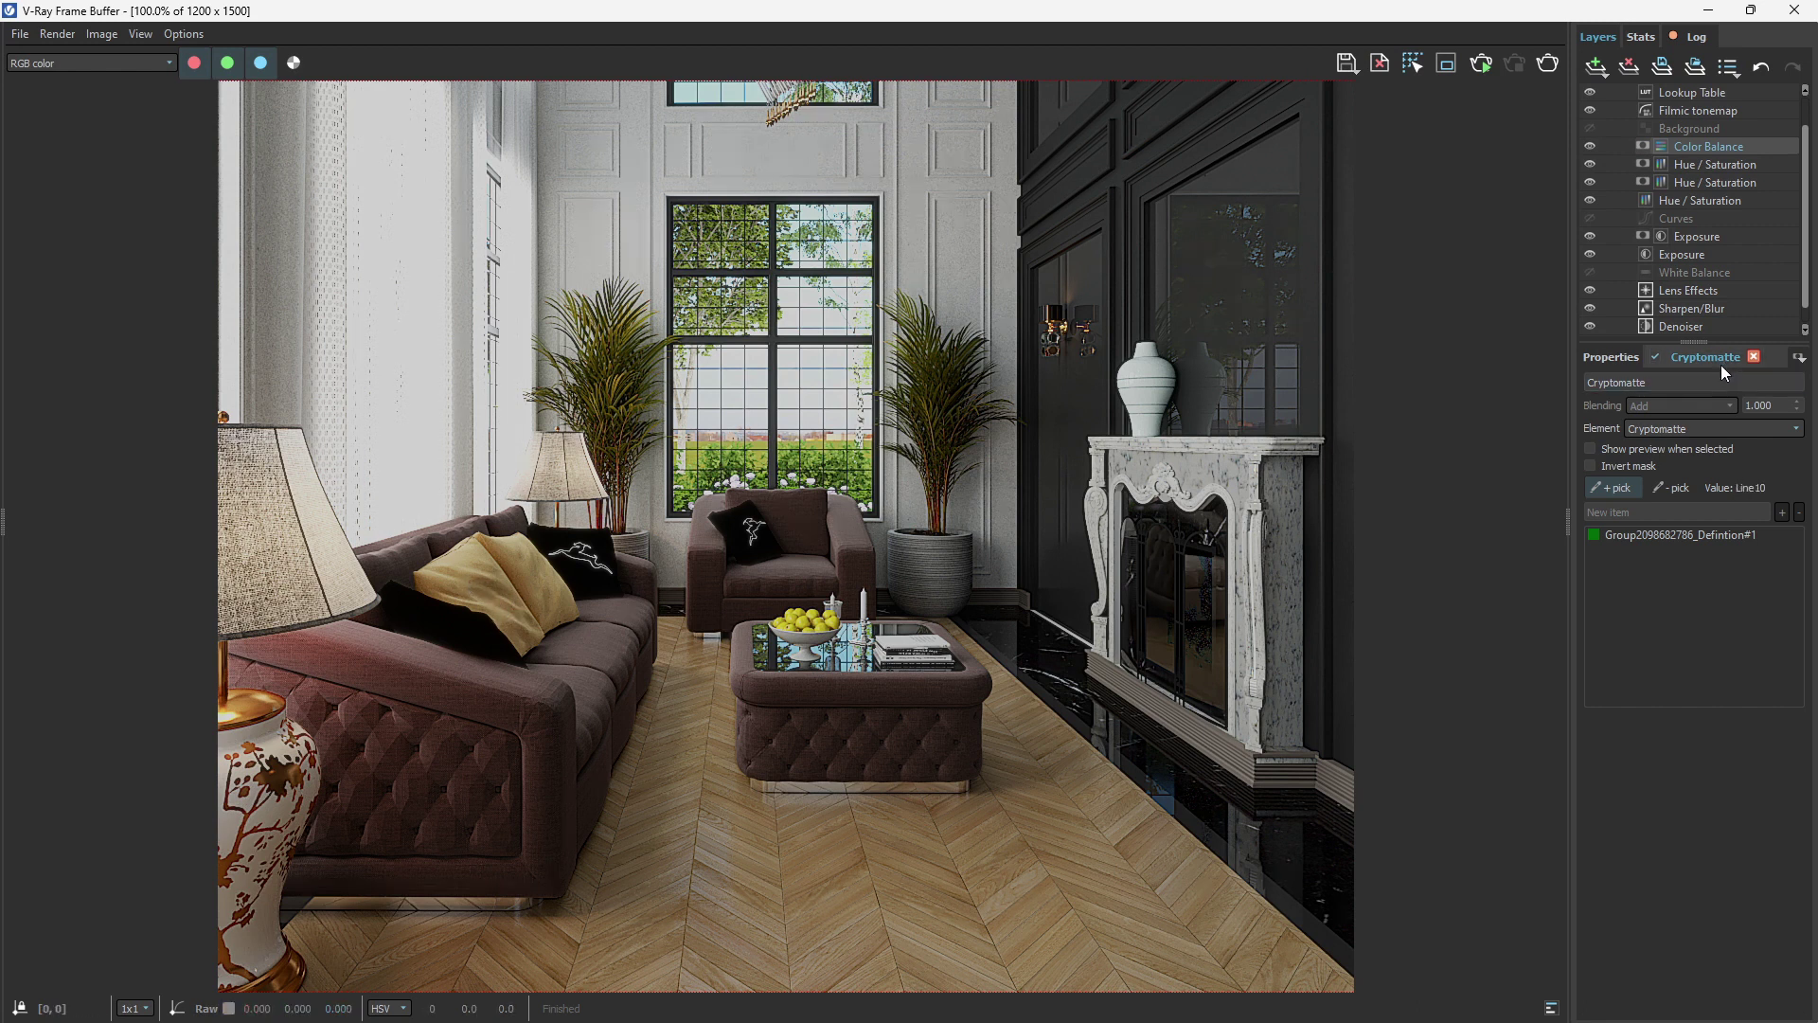
Step: Set the cushion-masked Color Balance layer to Cyan - Red 0.500, Magenta - Green 0.184 and Yellow - Blue -0.500
{"action": "left_click", "coordinate": [1609, 357]}
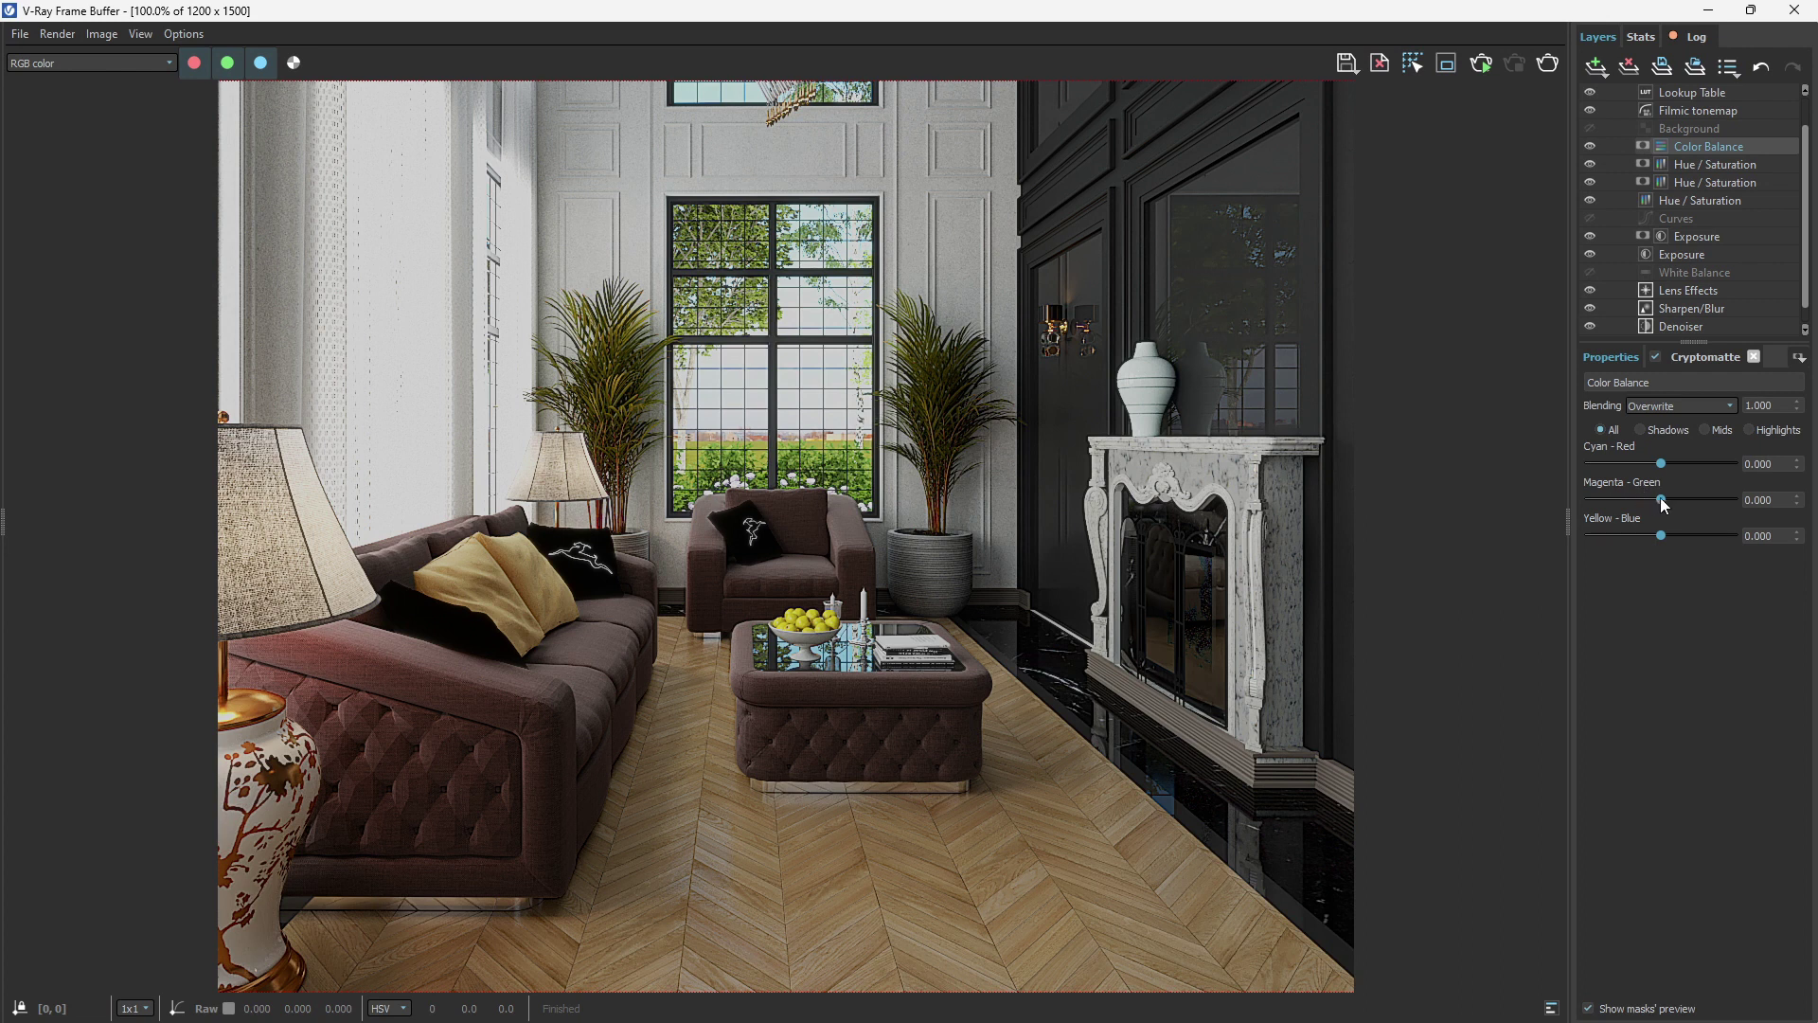
{"action": "left_click_drag", "start_coordinate": [1661, 500], "coordinate": [1678, 505]}
{"action": "scroll", "coordinate": [888, 519], "scroll_direction": "down", "scroll_amount": 2}
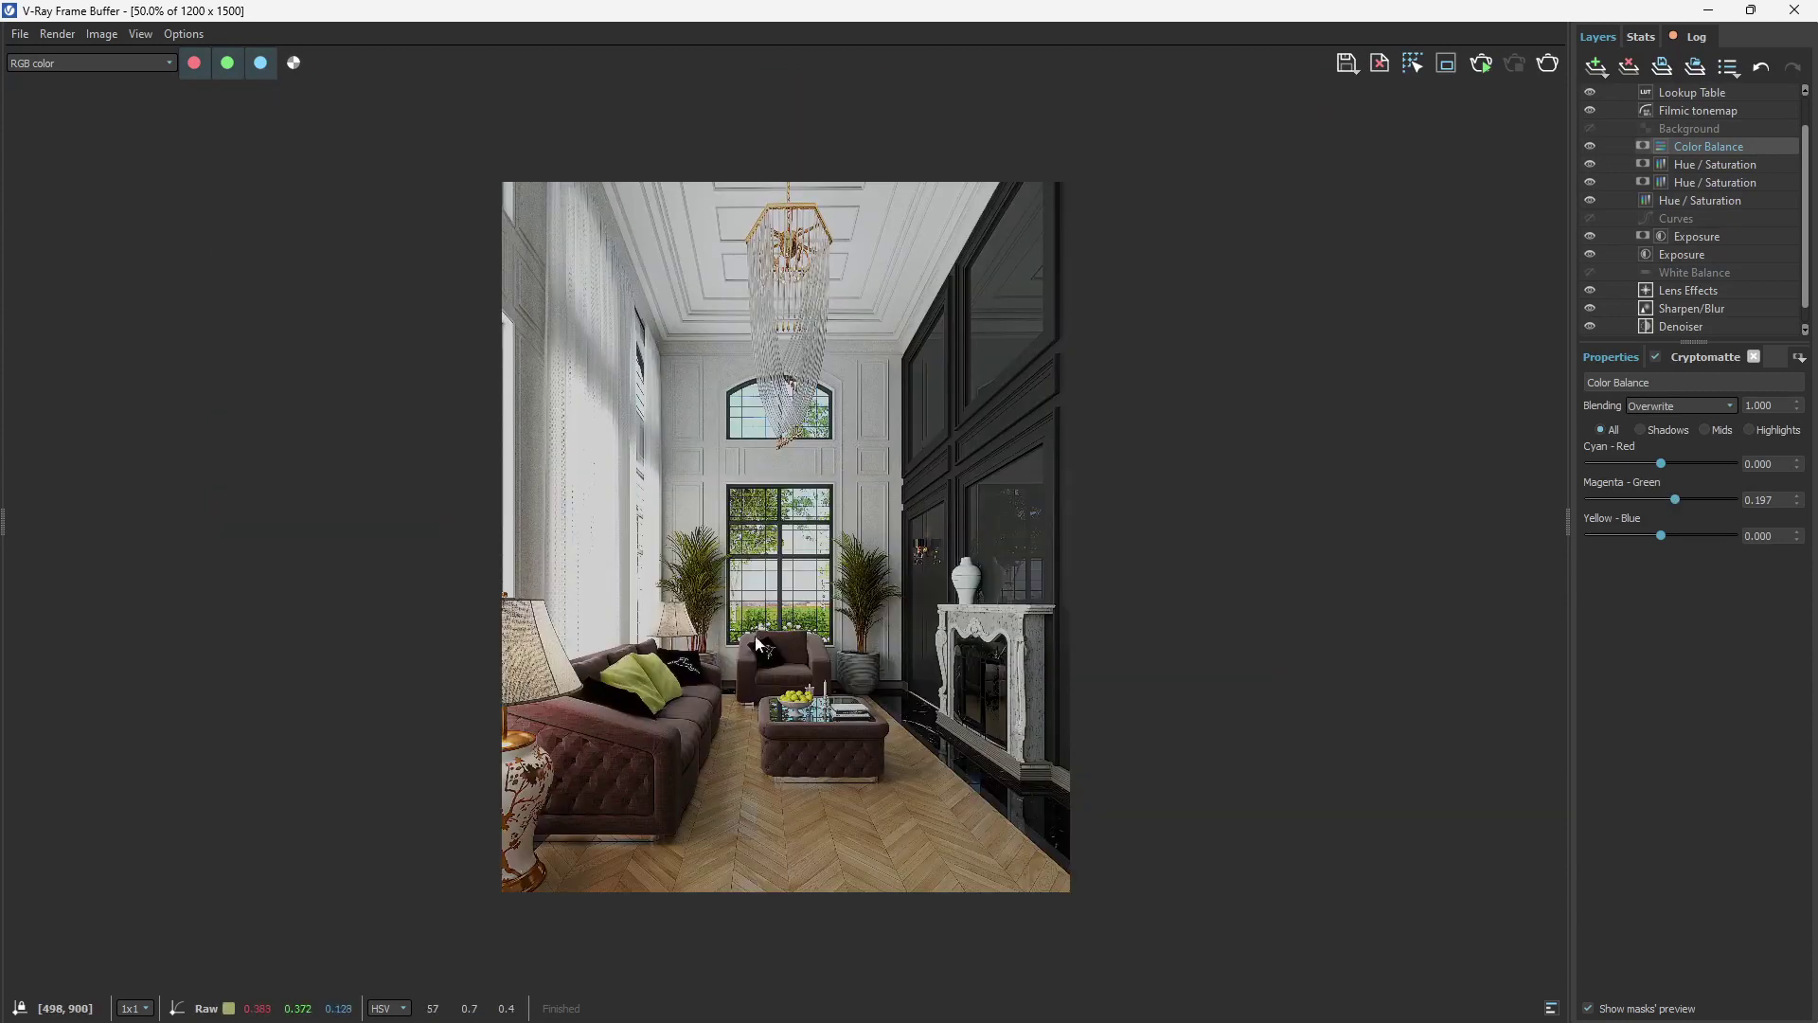
{"action": "scroll", "coordinate": [829, 720], "scroll_direction": "up", "scroll_amount": 2}
{"action": "scroll", "coordinate": [825, 720], "scroll_direction": "up", "scroll_amount": 2}
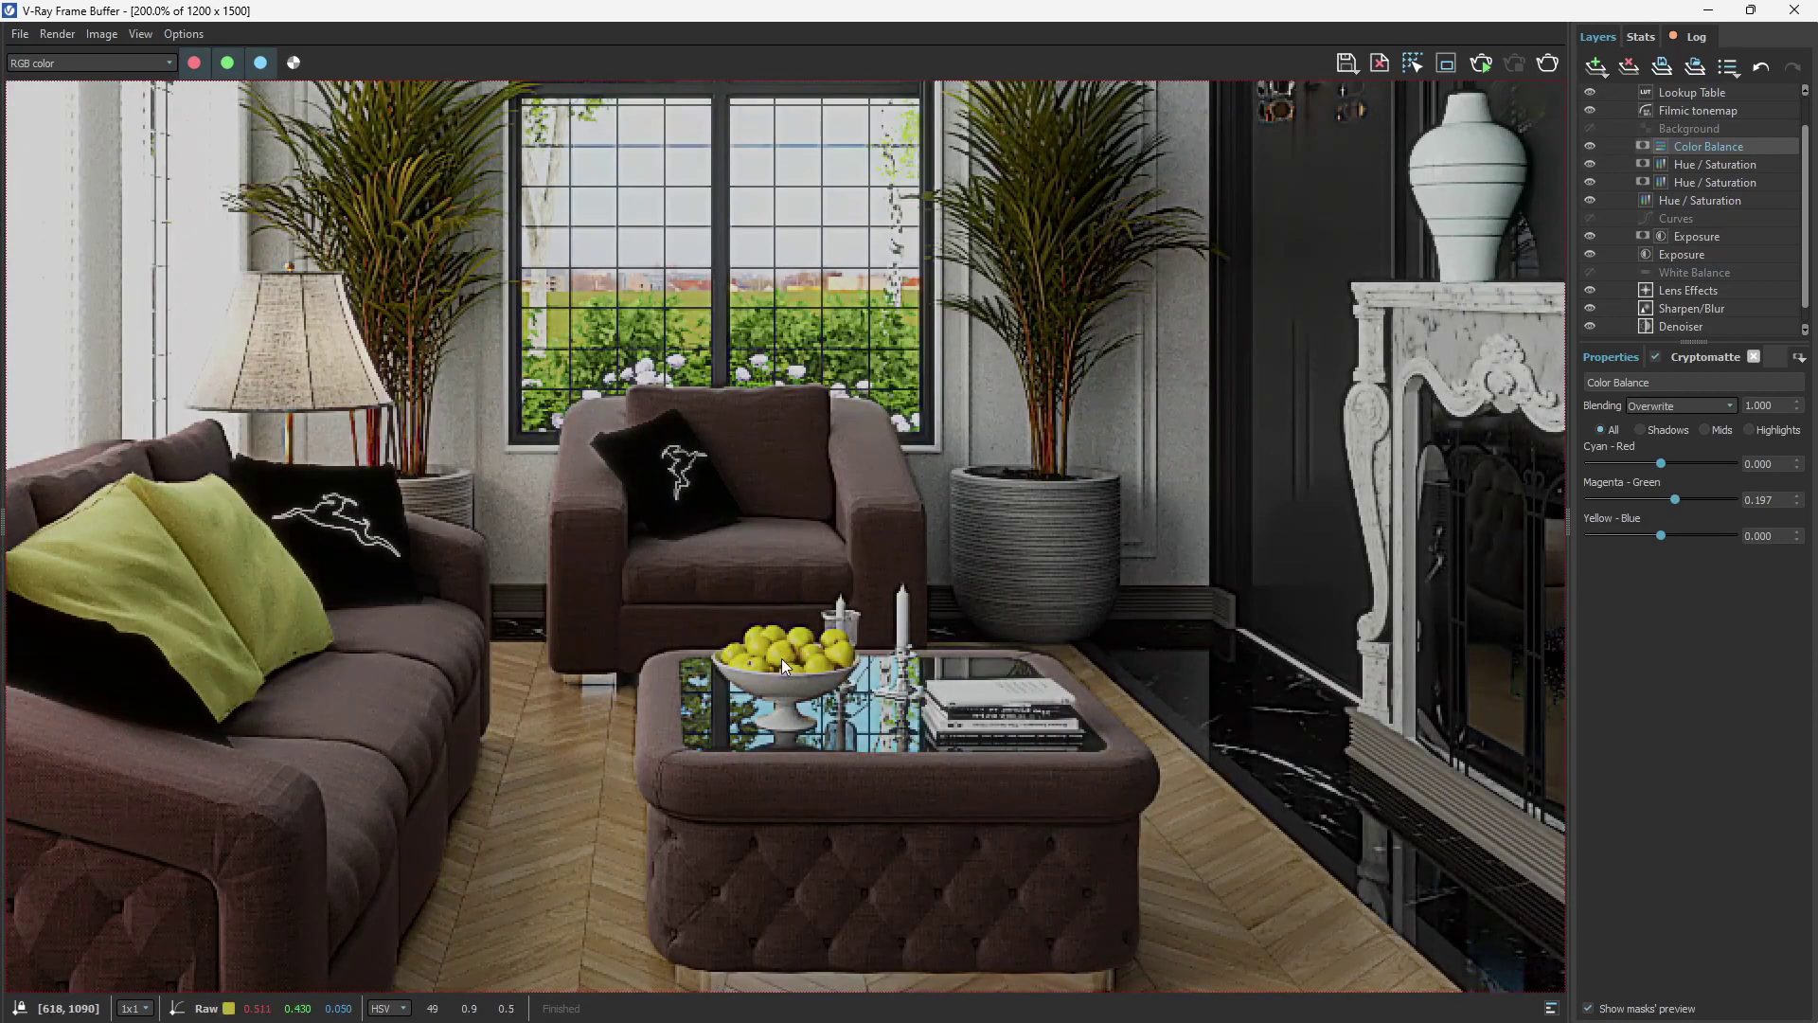
{"action": "scroll", "coordinate": [781, 657], "scroll_direction": "down", "scroll_amount": 2}
{"action": "scroll", "coordinate": [548, 619], "scroll_direction": "down", "scroll_amount": 2}
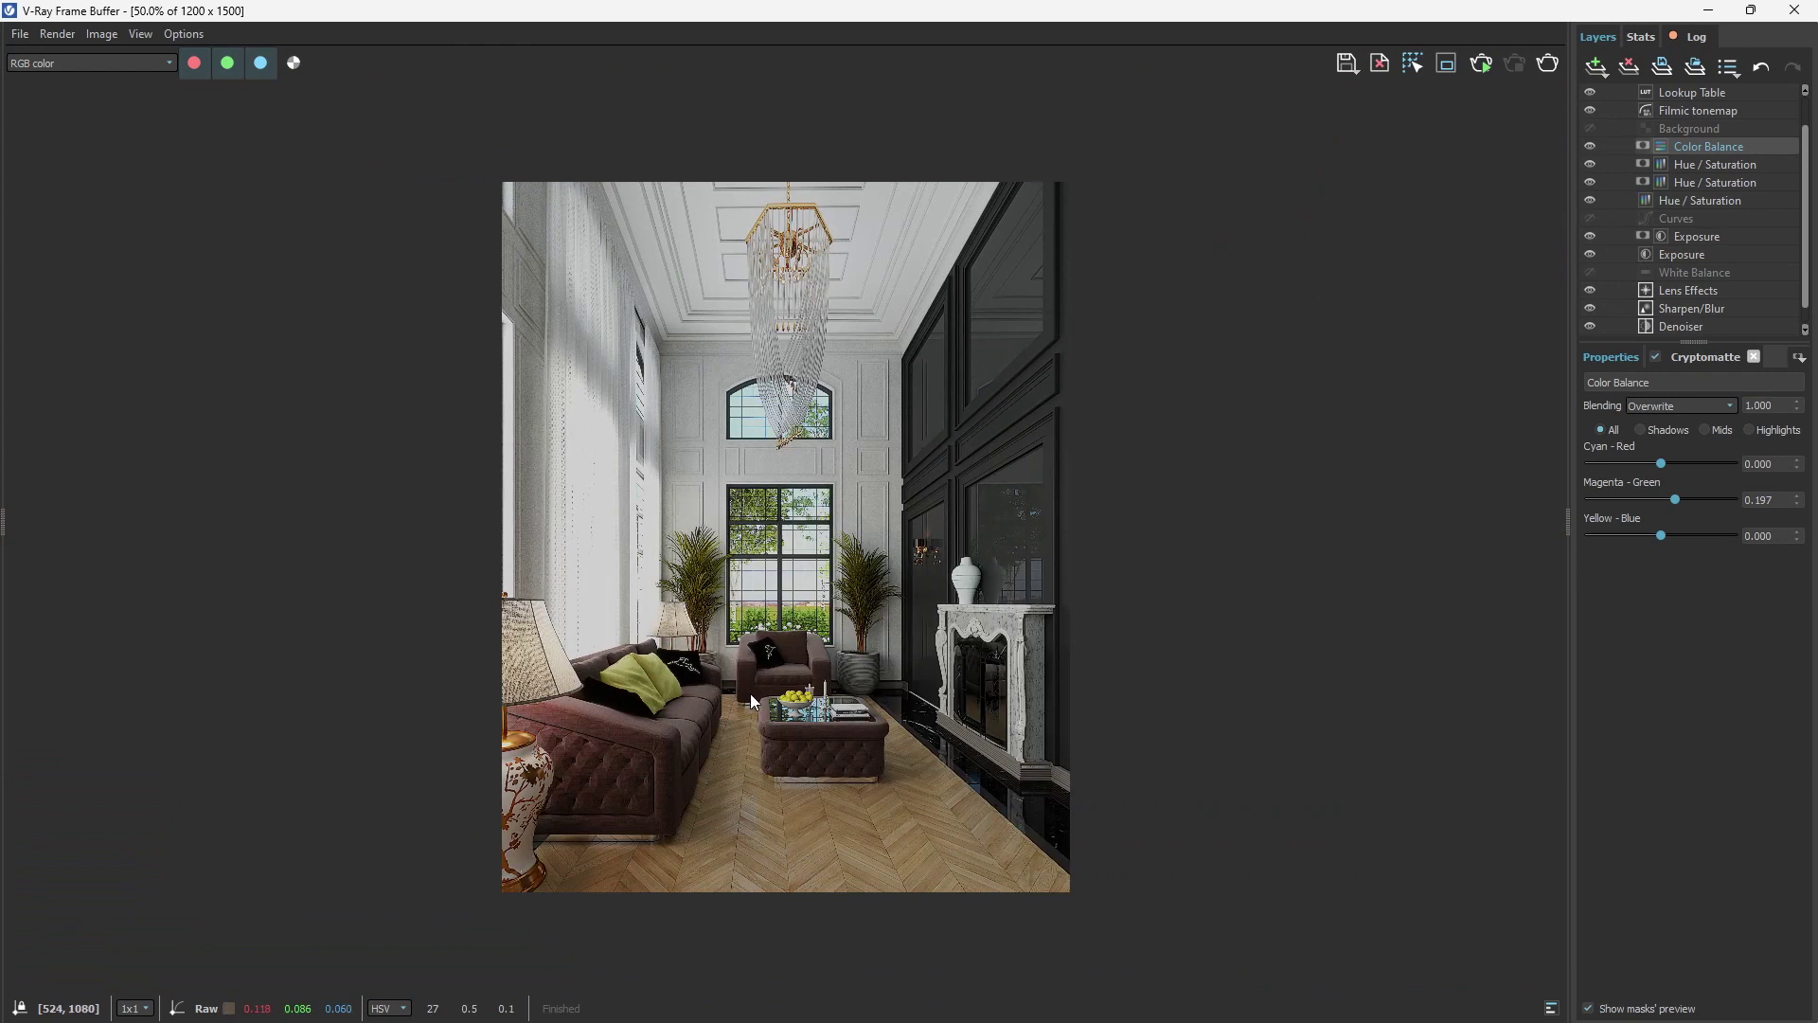
{"action": "scroll", "coordinate": [755, 704], "scroll_direction": "up", "scroll_amount": 2}
{"action": "mouse_move", "coordinate": [1678, 502]}
{"action": "left_mouse_down"}
{"action": "mouse_move", "coordinate": [1744, 496]}
{"action": "mouse_move", "coordinate": [1599, 502]}
{"action": "mouse_move", "coordinate": [1682, 513]}
{"action": "left_mouse_up"}
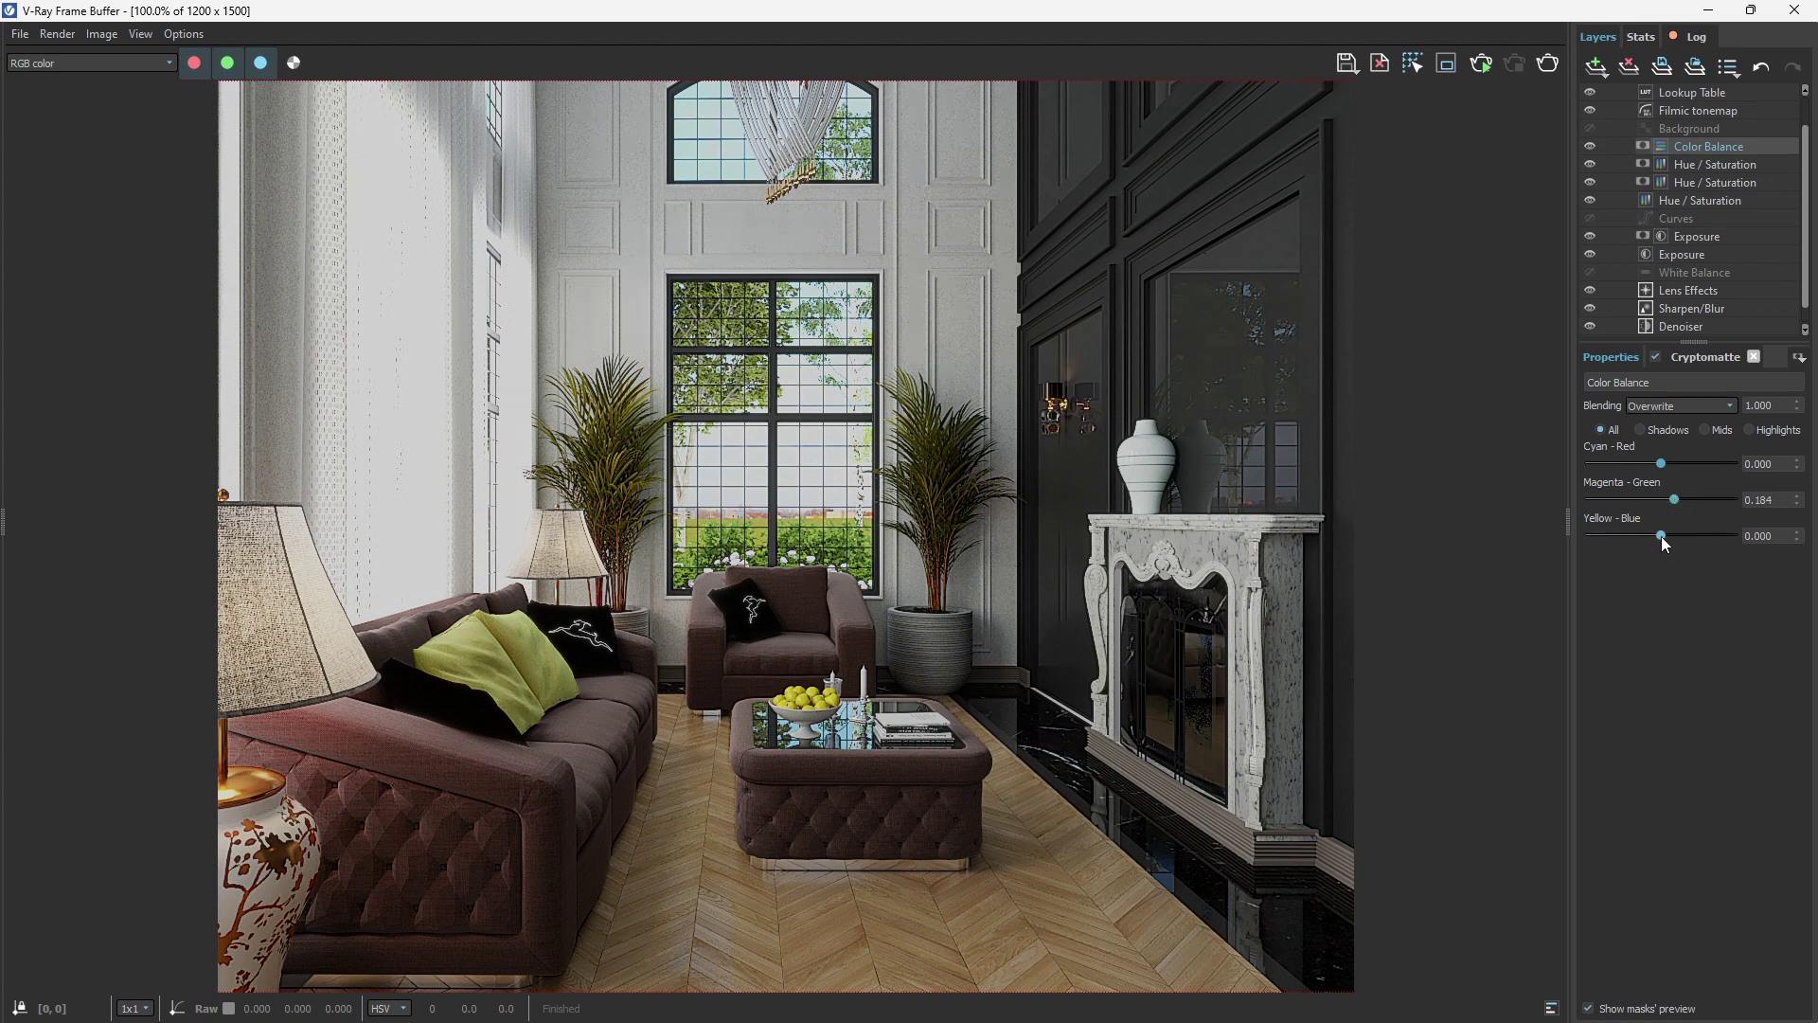
{"action": "left_click_drag", "start_coordinate": [1661, 536], "coordinate": [1647, 536]}
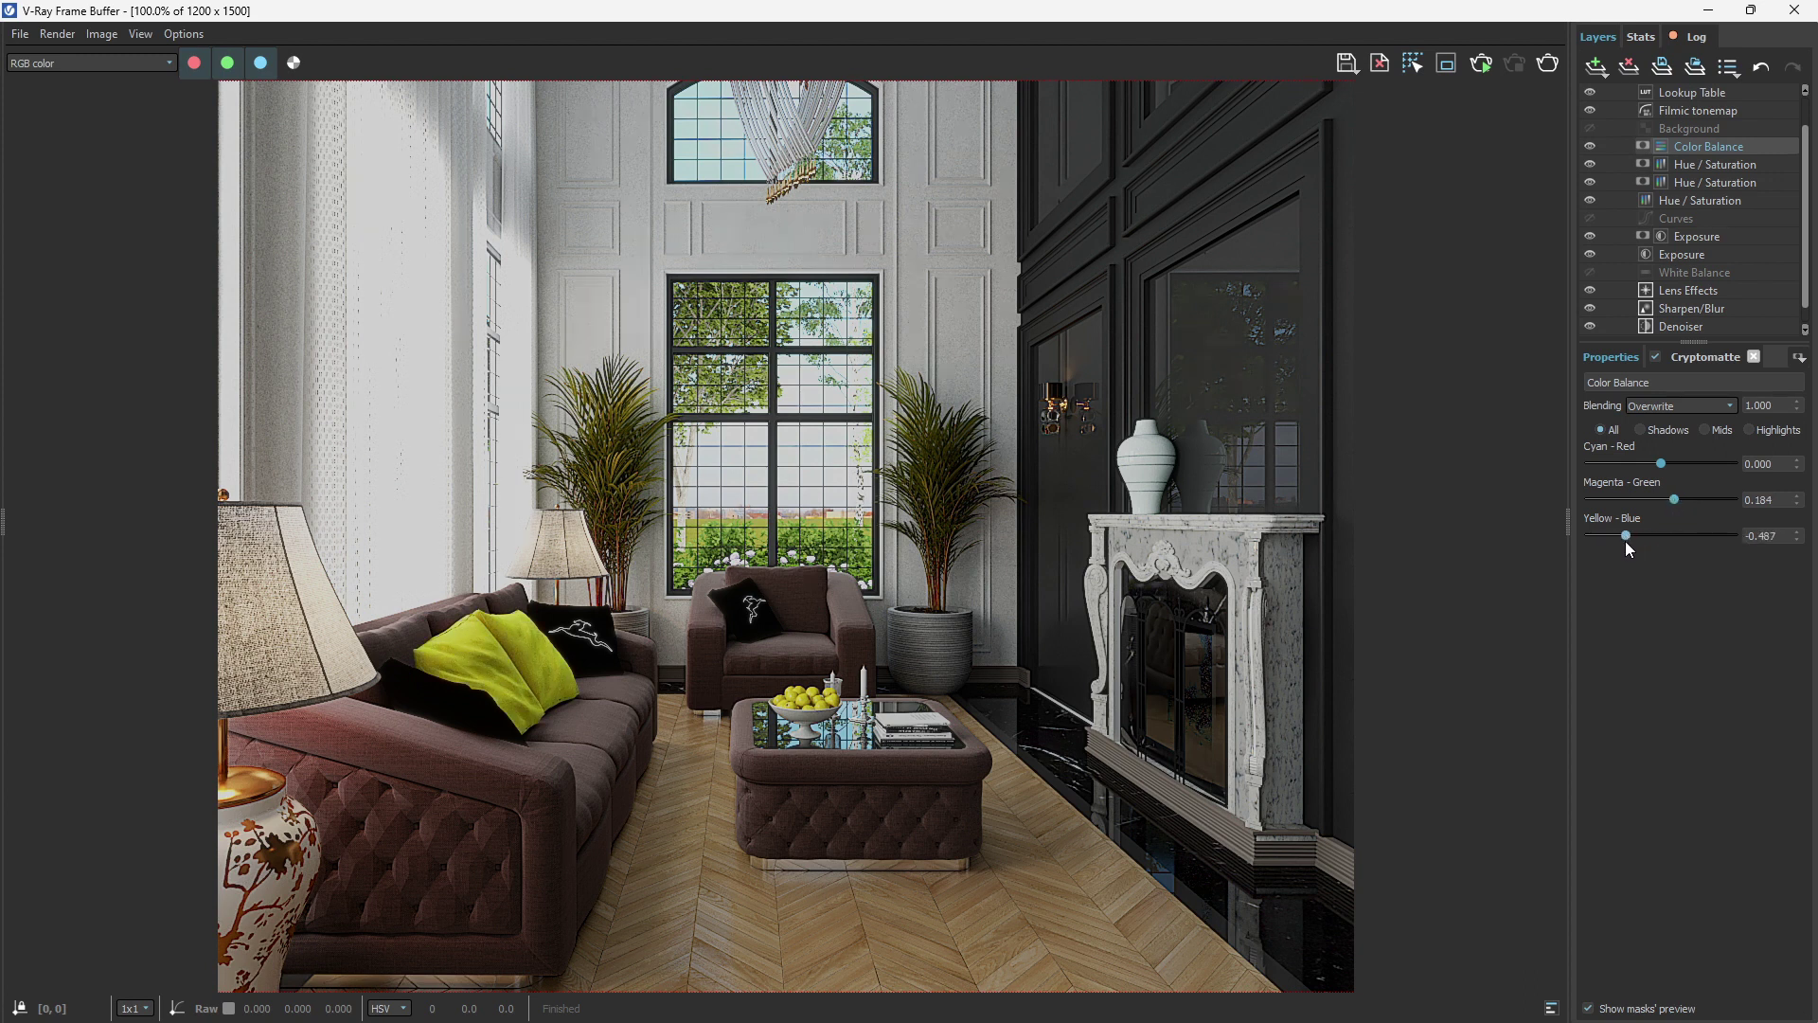
{"action": "left_click_drag", "start_coordinate": [1662, 463], "coordinate": [1690, 463]}
{"action": "scroll", "coordinate": [1240, 514], "scroll_direction": "down", "scroll_amount": 2}
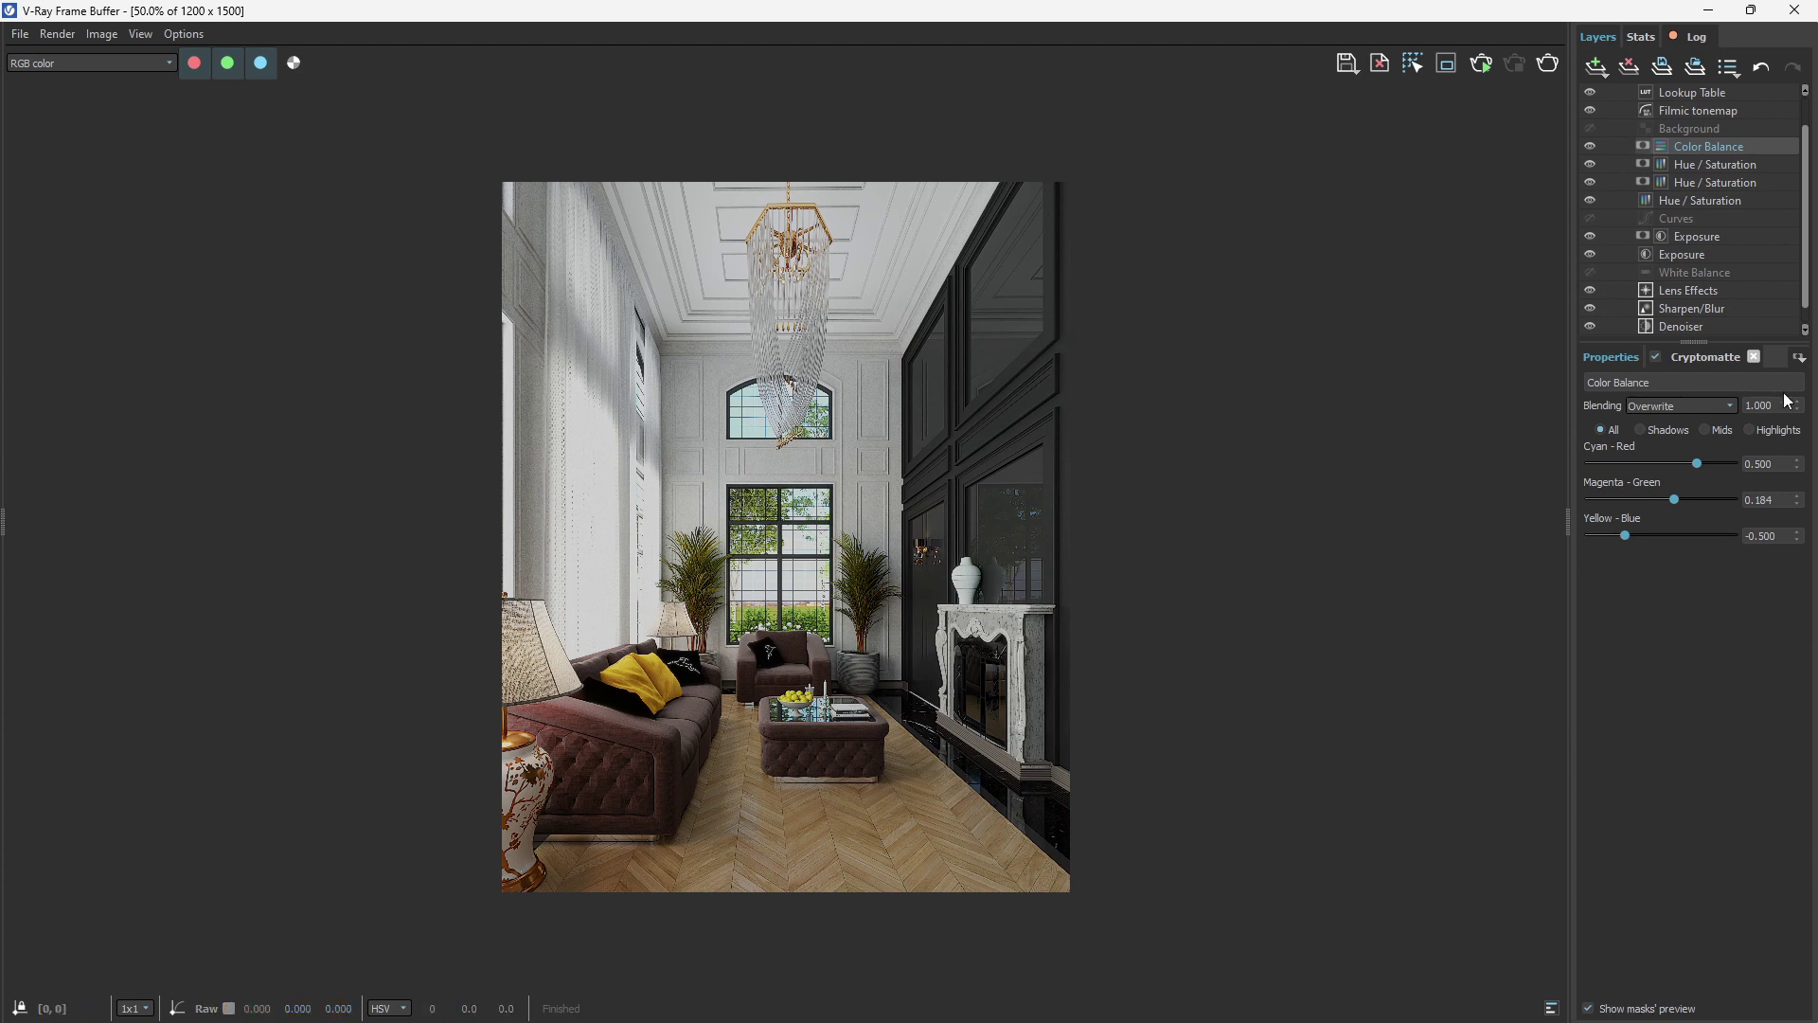
Step: Move the unmasked Hue / Saturation layer directly below Filmic tonemap and the unmasked Exposure layer directly above it
{"action": "left_click", "coordinate": [1785, 201]}
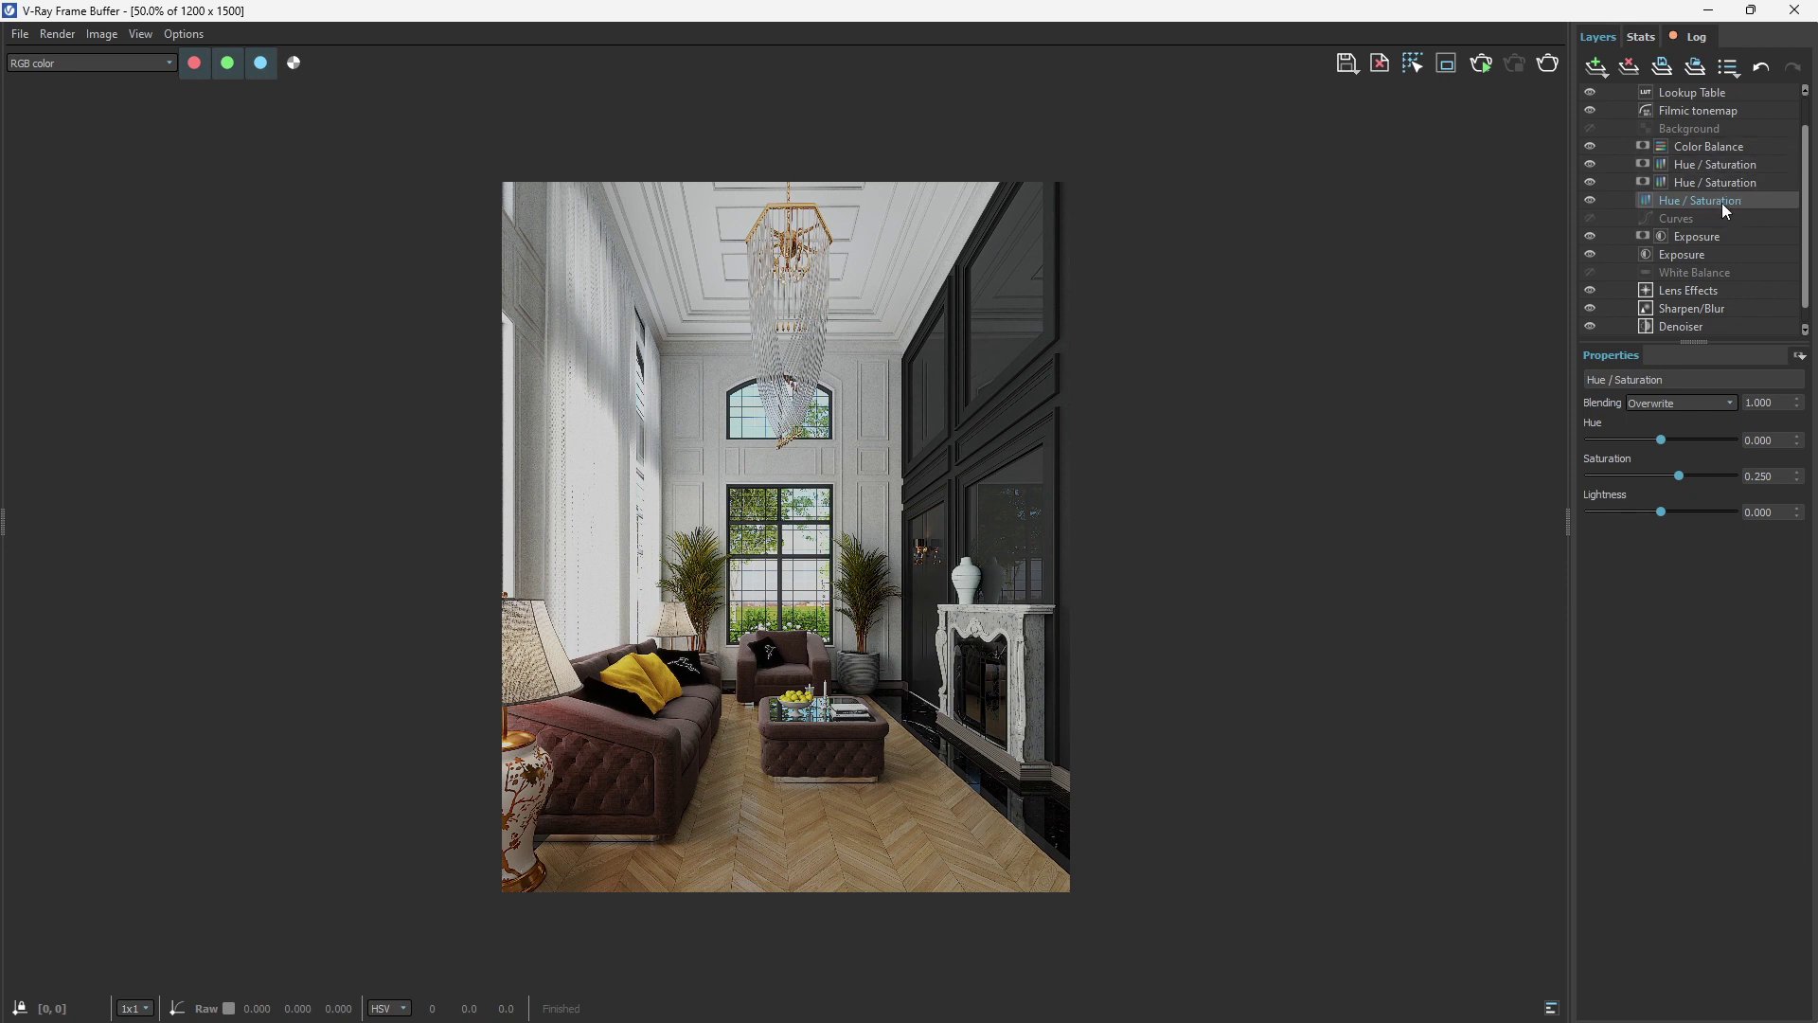
{"action": "left_click_drag", "start_coordinate": [1724, 195], "coordinate": [1719, 124]}
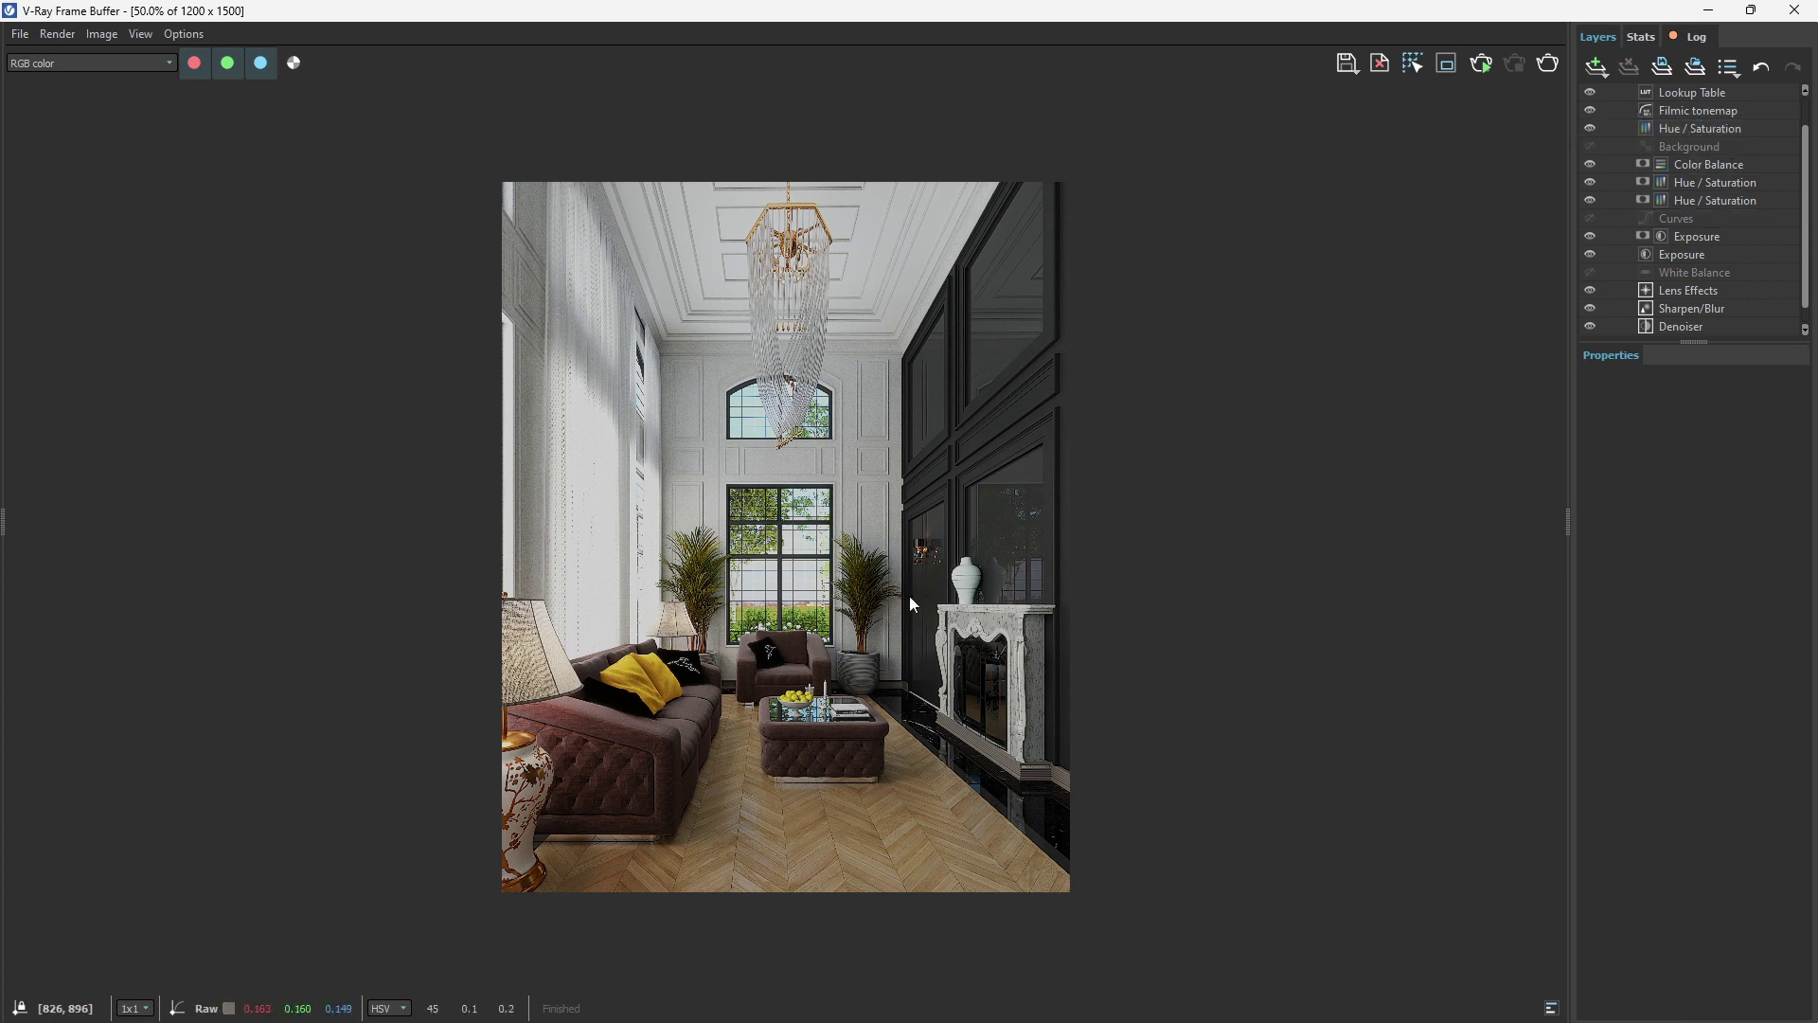
{"action": "left_click", "coordinate": [1702, 253]}
{"action": "left_click_drag", "start_coordinate": [1718, 258], "coordinate": [1719, 103]}
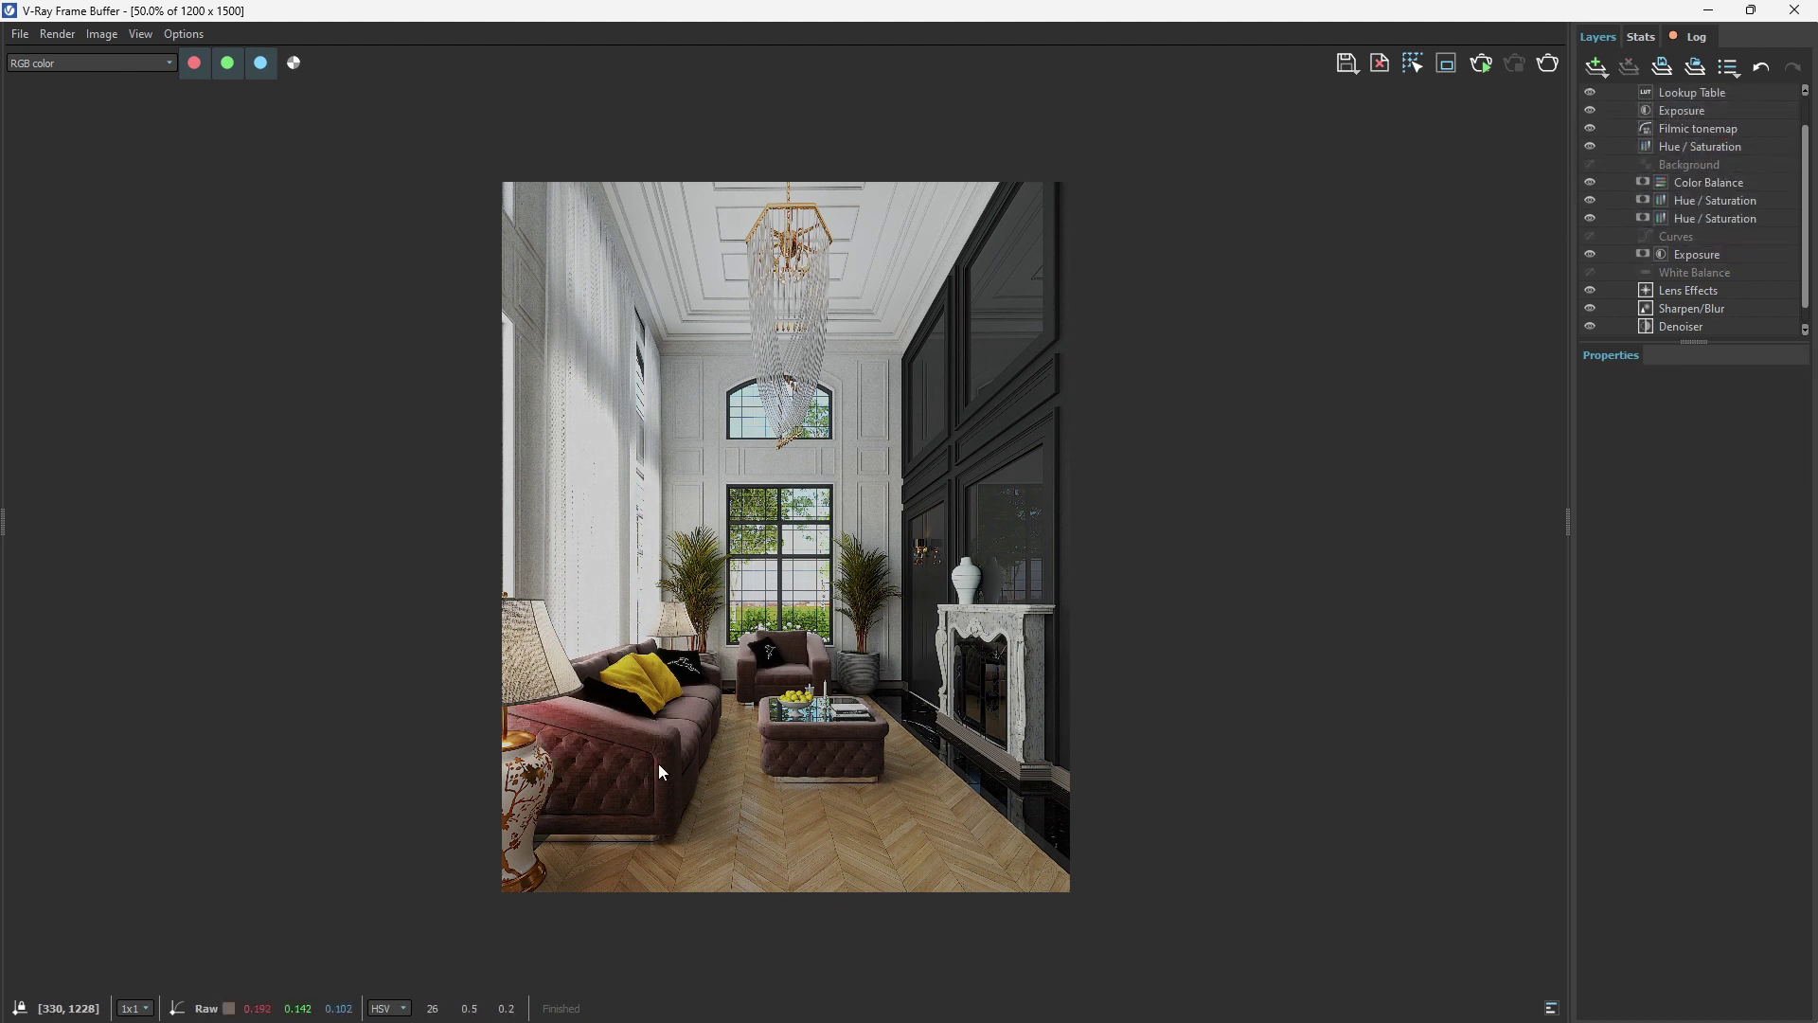